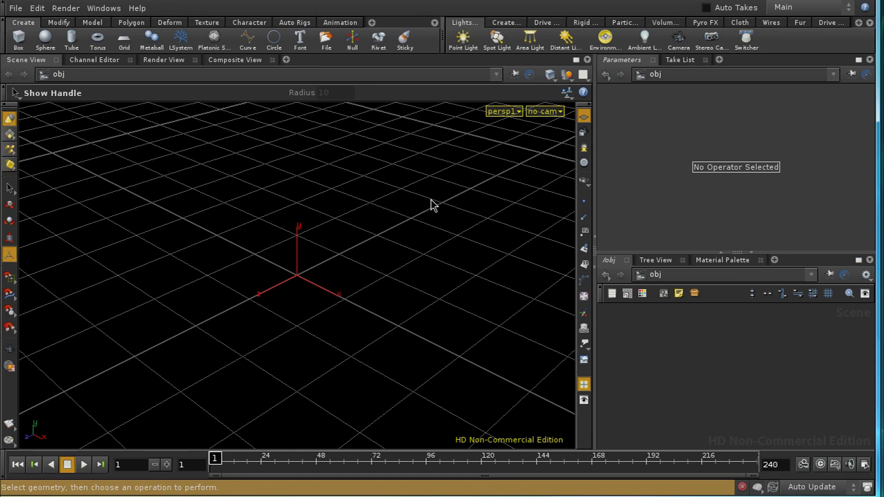
Create a box object at the origin of the scene.
{"action": "key", "text": "Escape"}
{"action": "right_click_drag", "start_coordinate": [436, 219], "coordinate": [425, 318]}
{"action": "left_click_drag", "start_coordinate": [425, 318], "coordinate": [435, 385]}
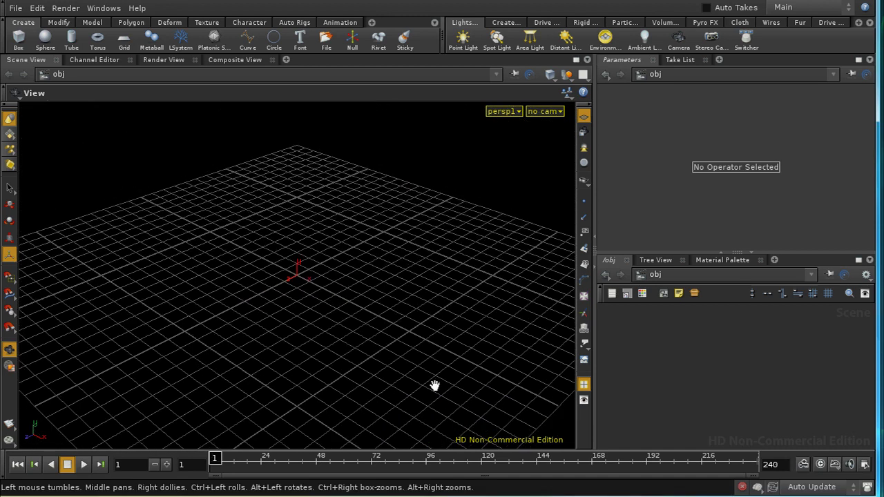
{"action": "key", "text": "Return"}
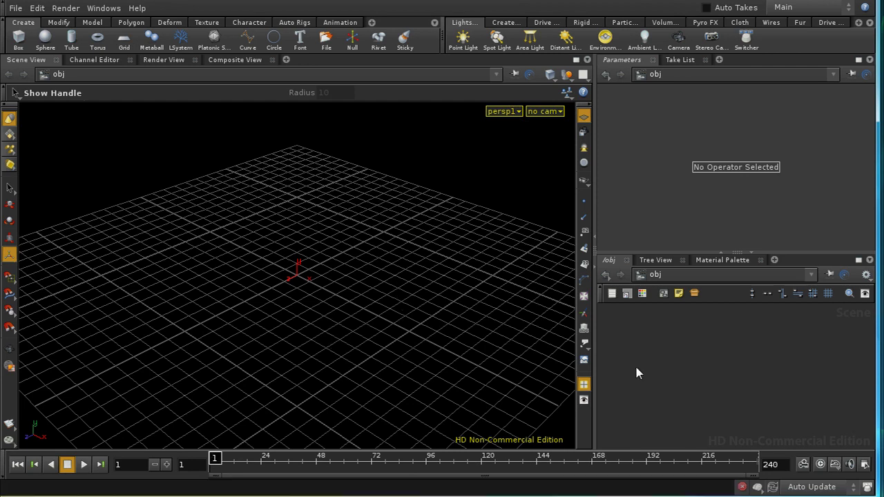
{"action": "left_click", "coordinate": [19, 36]}
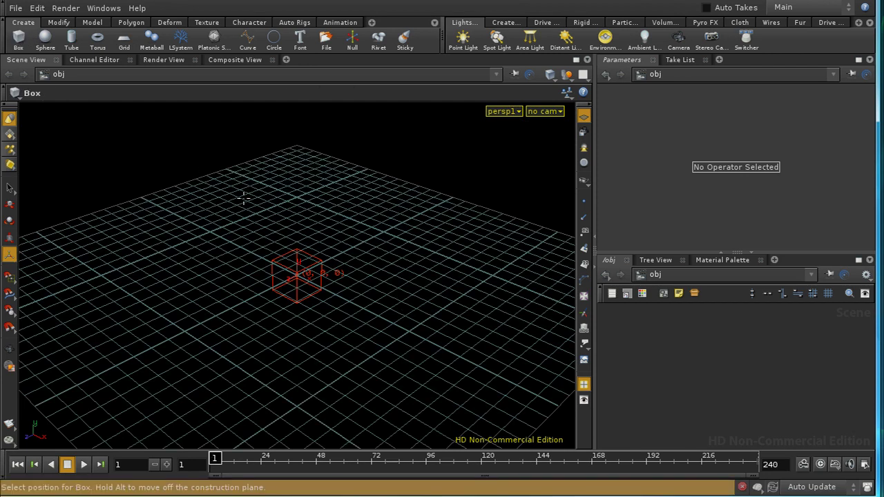
{"action": "left_click", "coordinate": [298, 275]}
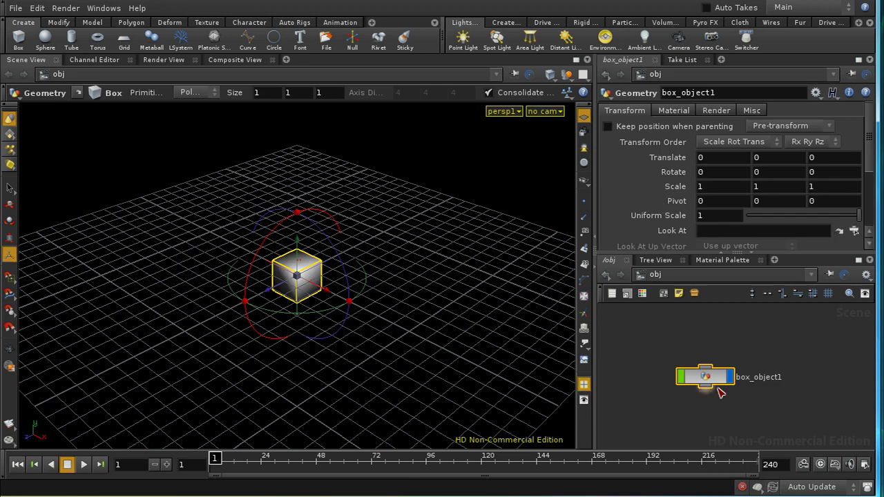
Look inside the box object's network, return to the scene level, and move the box to about 2.06, 3.6, 0.49, rotated about 6.8, -2.3, -30.1.
{"action": "double_click", "coordinate": [729, 383]}
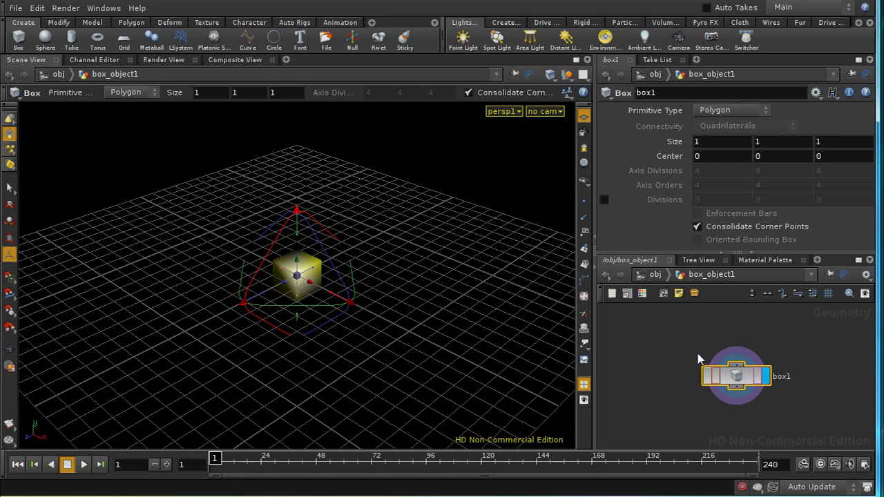
{"action": "key", "text": "u"}
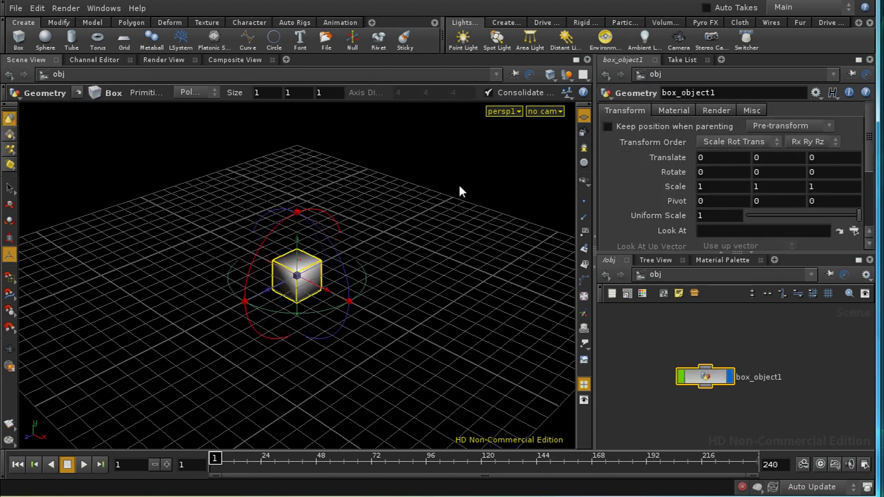
{"action": "left_click_drag", "start_coordinate": [336, 256], "coordinate": [373, 141]}
{"action": "key", "text": "t"}
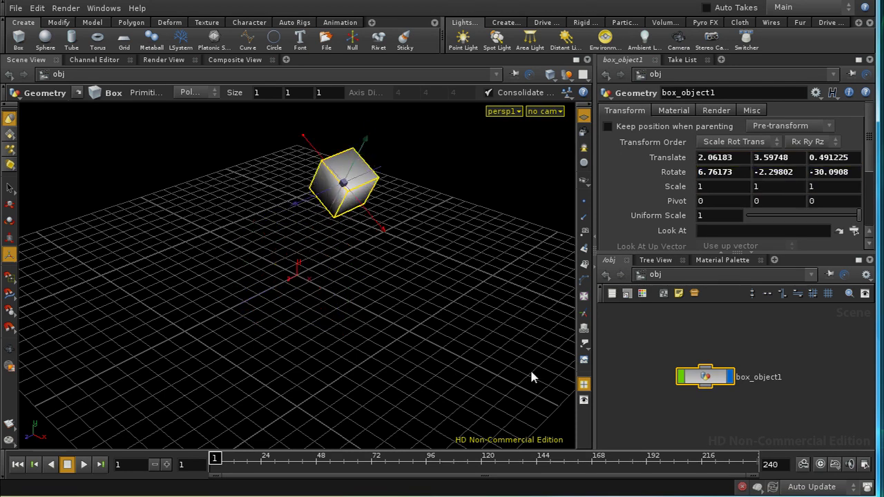
Compare the box's geometry-level size and center parameters with its object-level transform by going inside the box object and back out.
{"action": "double_click", "coordinate": [710, 384]}
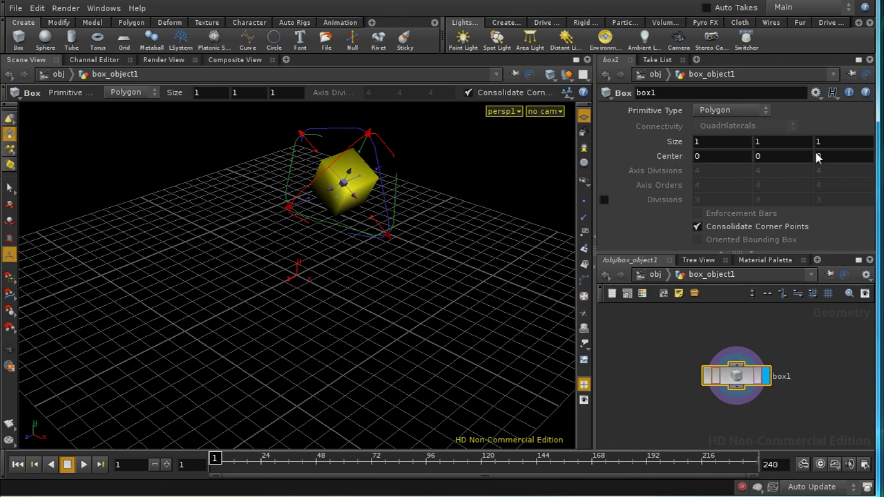
{"action": "left_click", "coordinate": [653, 275]}
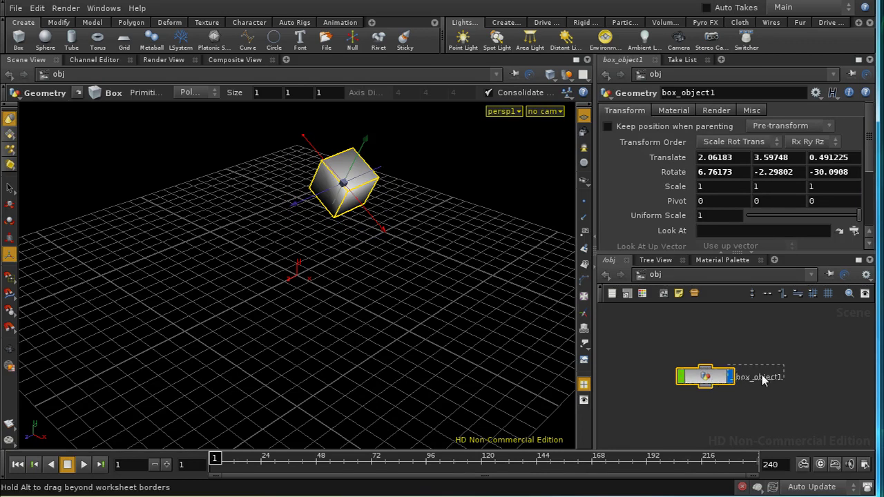
{"action": "left_click_drag", "start_coordinate": [763, 378], "coordinate": [813, 375]}
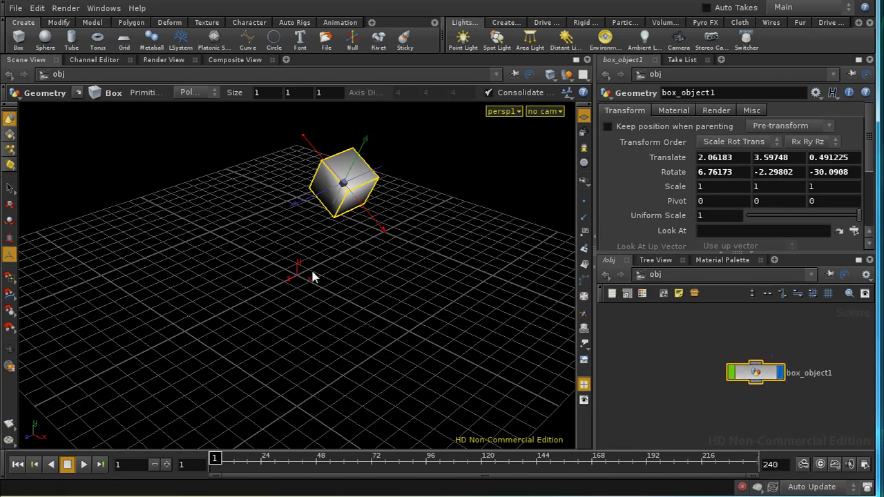
{"action": "left_click_drag", "start_coordinate": [316, 312], "coordinate": [390, 310]}
{"action": "left_click_drag", "start_coordinate": [410, 211], "coordinate": [361, 229]}
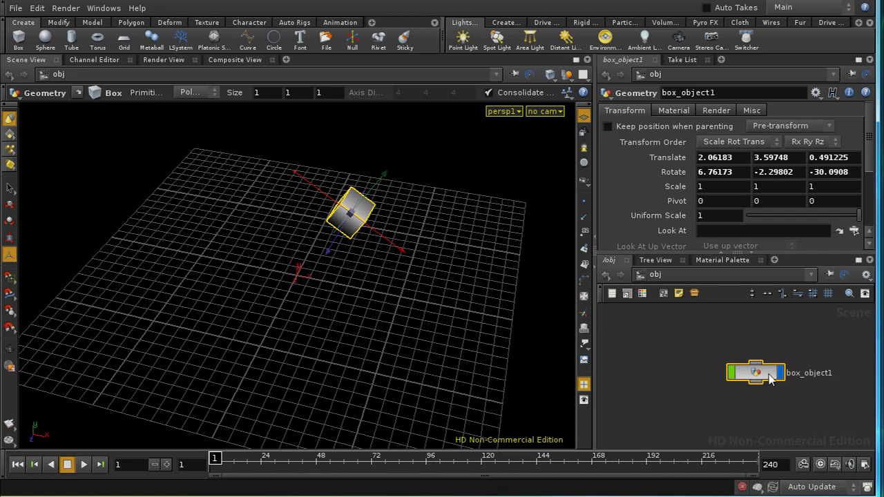
{"action": "double_click", "coordinate": [752, 373]}
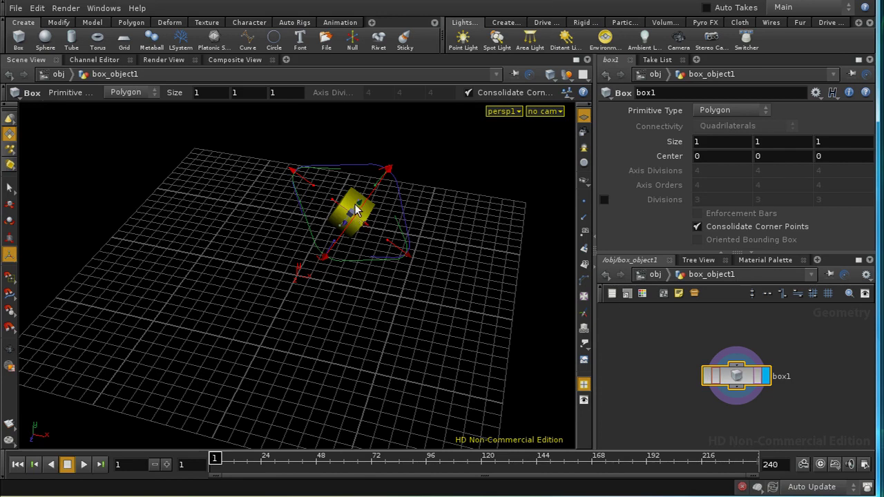
{"action": "left_click_drag", "start_coordinate": [362, 223], "coordinate": [330, 233], "text": "alt"}
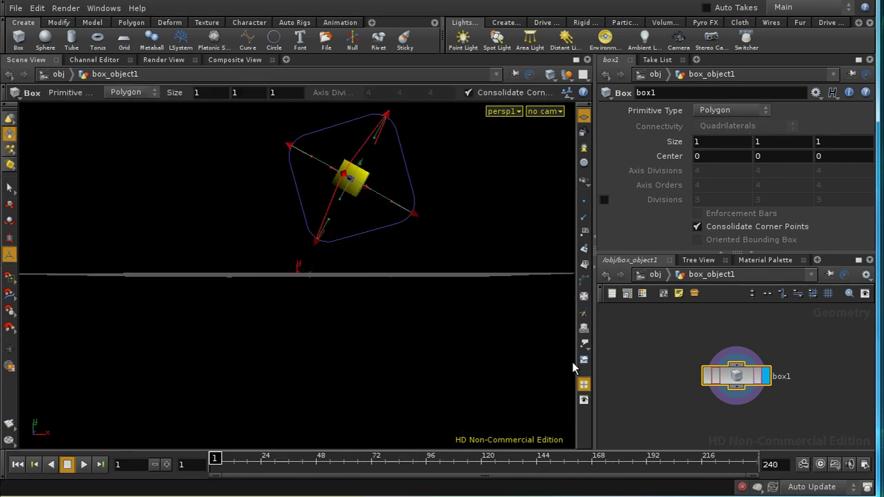
{"action": "left_click", "coordinate": [655, 274]}
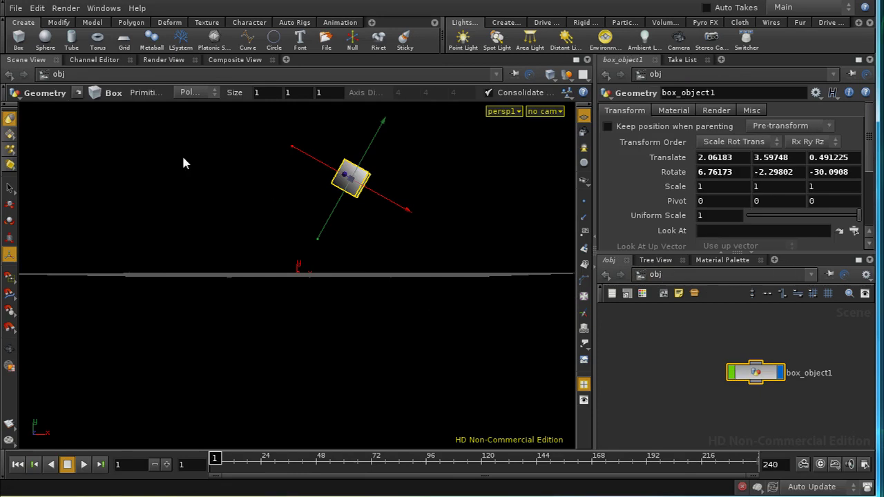
Create a torus at the origin, raise it about 1.8 in Y and rotate it about -0.25, 2.16, -42.2.
{"action": "left_click", "coordinate": [97, 40]}
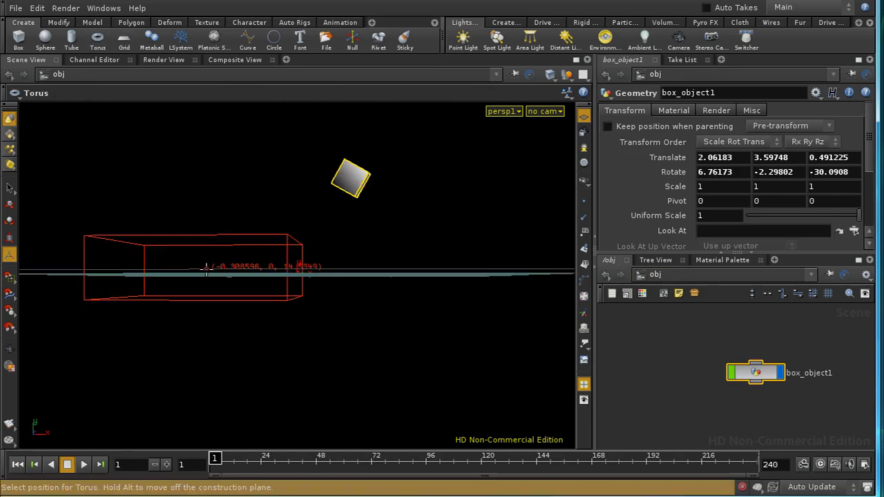
{"action": "key", "text": "Return"}
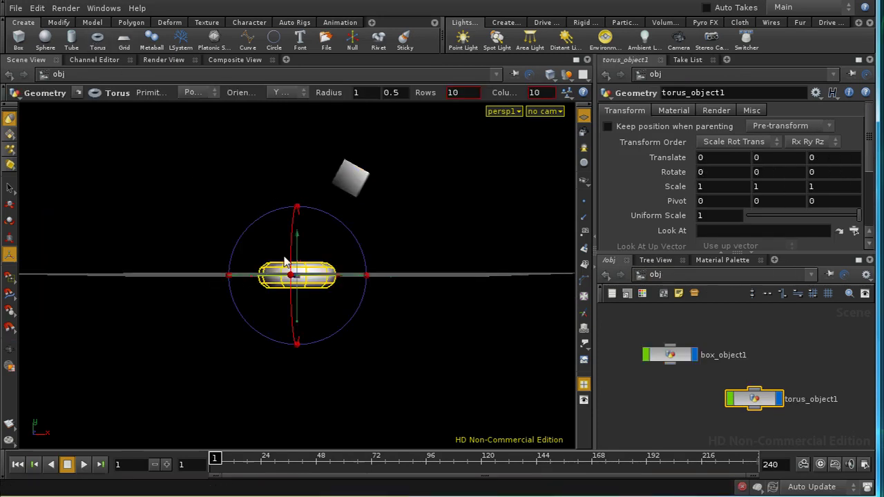
{"action": "left_click_drag", "start_coordinate": [298, 252], "coordinate": [298, 207]}
{"action": "left_click_drag", "start_coordinate": [349, 188], "coordinate": [376, 223]}
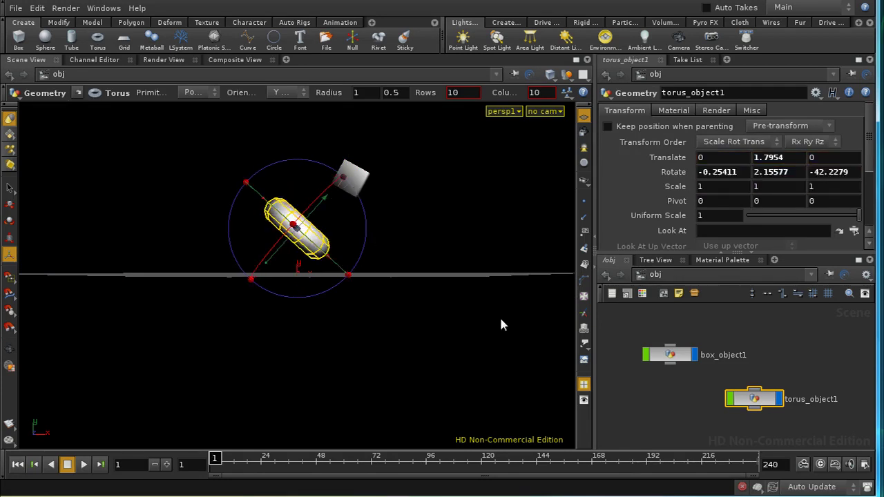
Look inside the torus object's network, return to the scene level, and arrange the box and torus nodes one above the other.
{"action": "double_click", "coordinate": [752, 399]}
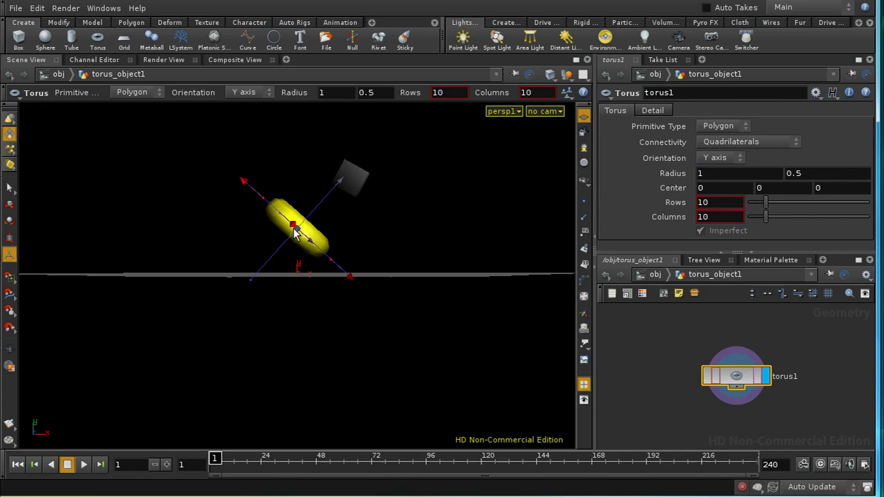
{"action": "left_click", "coordinate": [656, 274]}
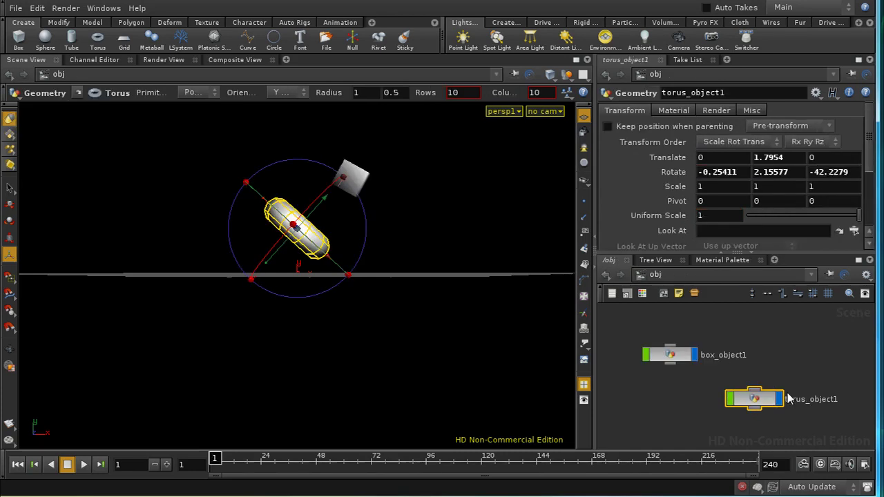
{"action": "left_click_drag", "start_coordinate": [754, 401], "coordinate": [667, 401]}
{"action": "left_click_drag", "start_coordinate": [680, 360], "coordinate": [665, 355]}
{"action": "left_click_drag", "start_coordinate": [666, 401], "coordinate": [660, 391]}
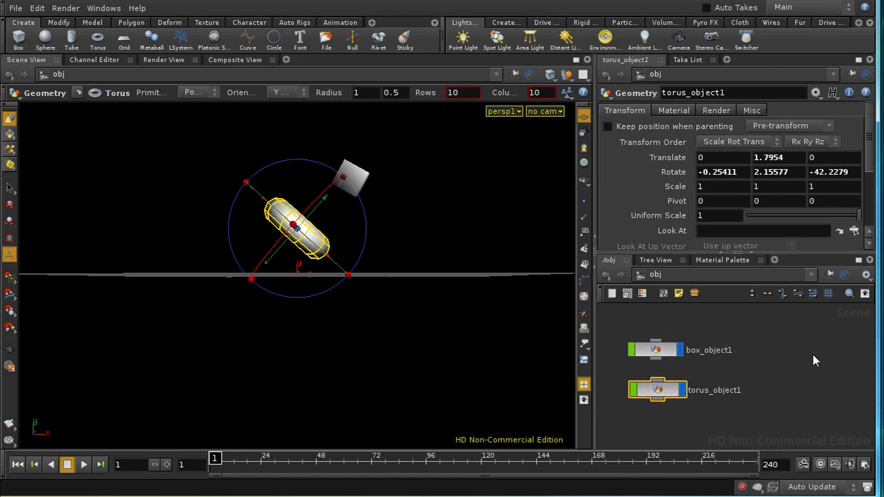
{"action": "middle_click_drag", "start_coordinate": [732, 362], "coordinate": [768, 352]}
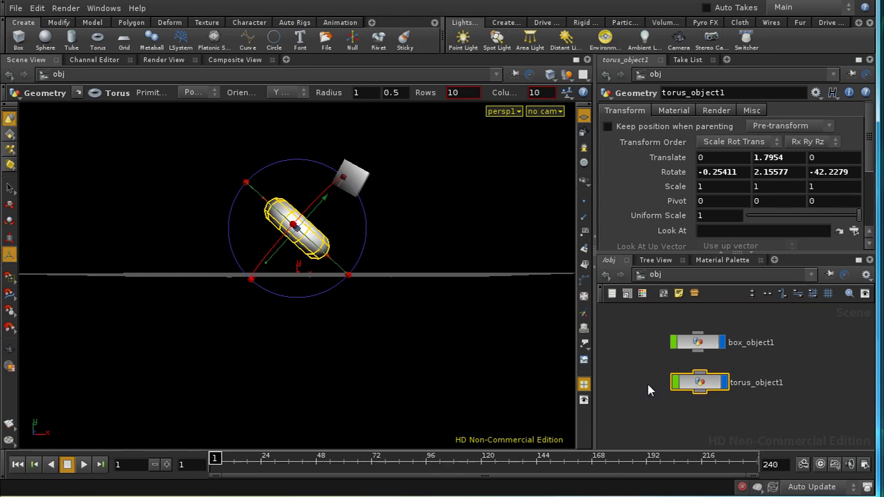
Examine the geometry networks inside the box object and the torus object, with both shapes seen from an angled view.
{"action": "left_click_drag", "start_coordinate": [504, 294], "coordinate": [285, 304]}
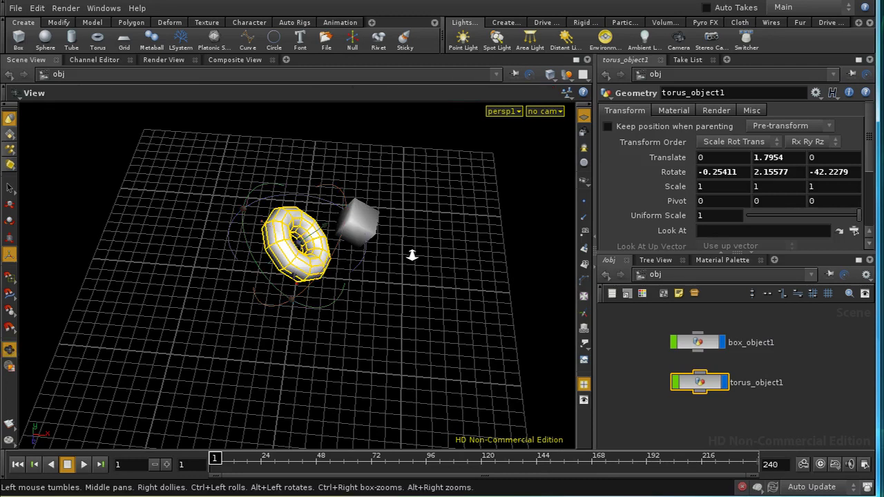
{"action": "left_click_drag", "start_coordinate": [409, 283], "coordinate": [408, 217]}
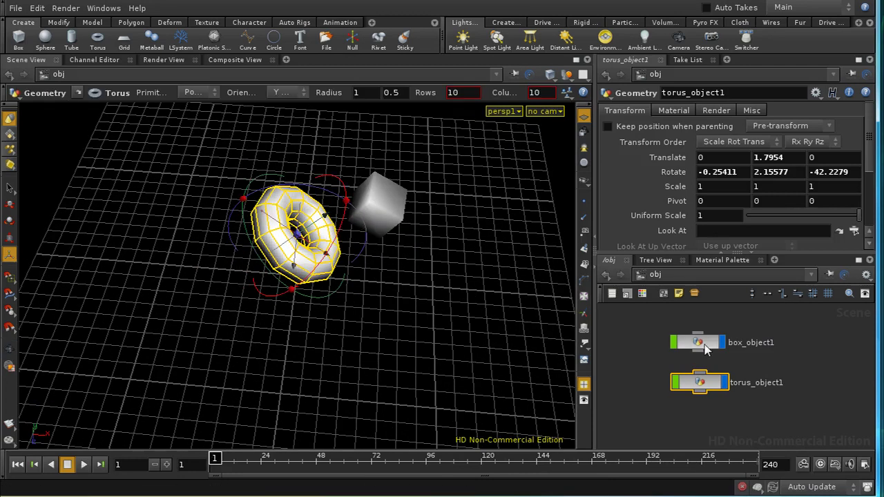
{"action": "double_click", "coordinate": [700, 343]}
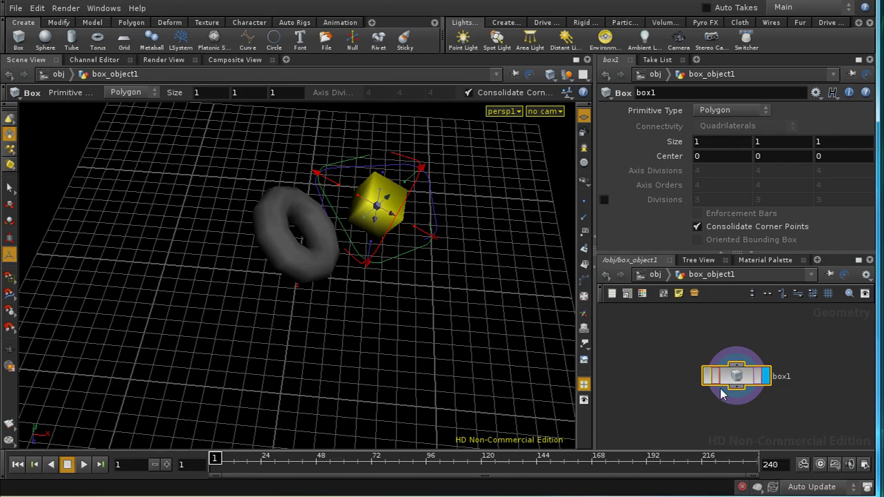
{"action": "left_click", "coordinate": [655, 274]}
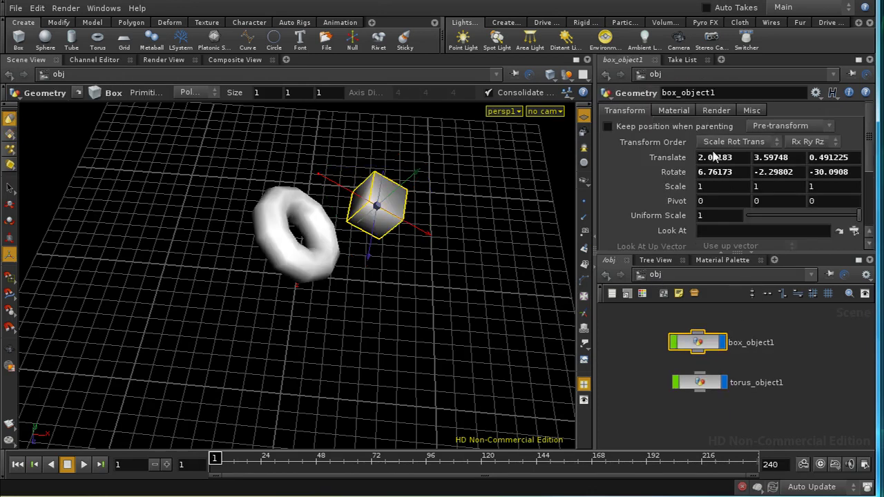
{"action": "left_click", "coordinate": [707, 388]}
{"action": "double_click", "coordinate": [709, 390]}
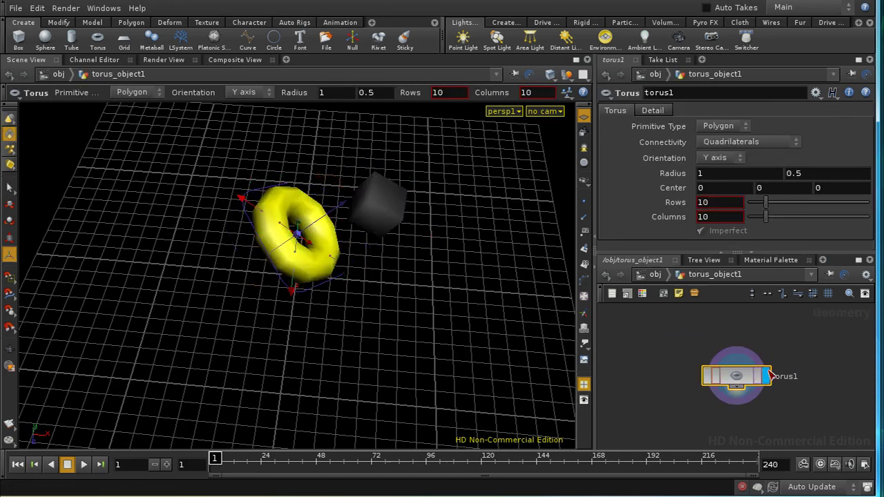
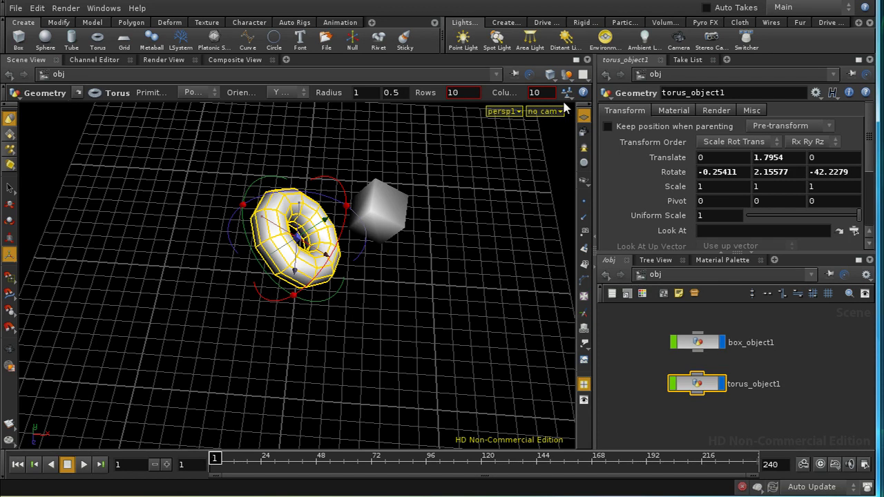
Create a camera matching the current view and leave the camera view to see it from outside in the scene.
{"action": "left_click", "coordinate": [678, 39], "text": "ctrl"}
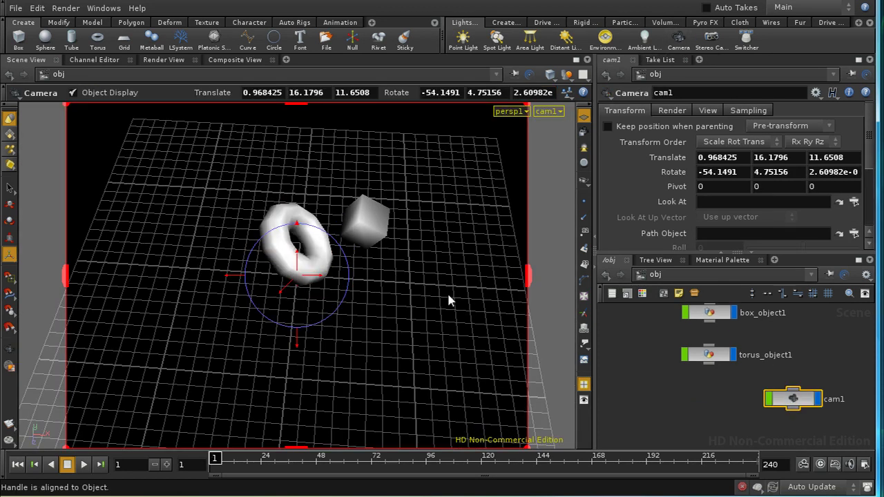
{"action": "left_click_drag", "start_coordinate": [424, 292], "coordinate": [349, 279]}
{"action": "right_click_drag", "start_coordinate": [347, 221], "coordinate": [352, 436]}
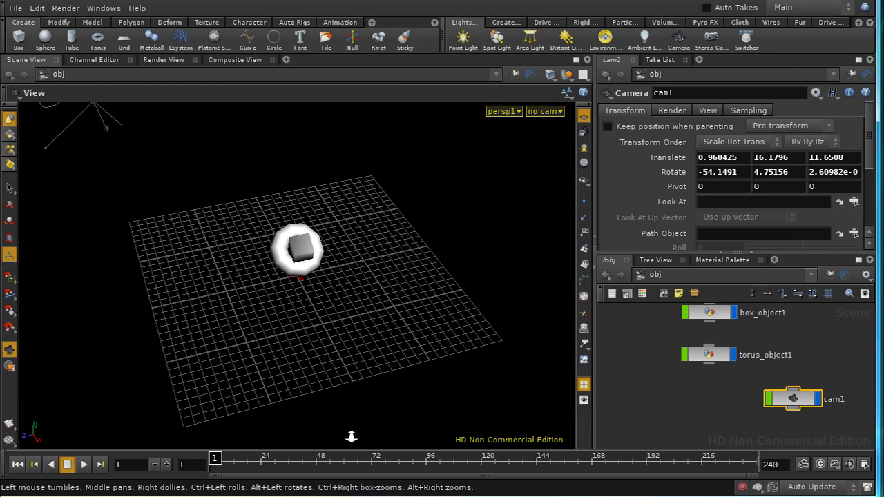
{"action": "right_click_drag", "start_coordinate": [310, 187], "coordinate": [336, 375]}
{"action": "middle_click_drag", "start_coordinate": [335, 375], "coordinate": [343, 379]}
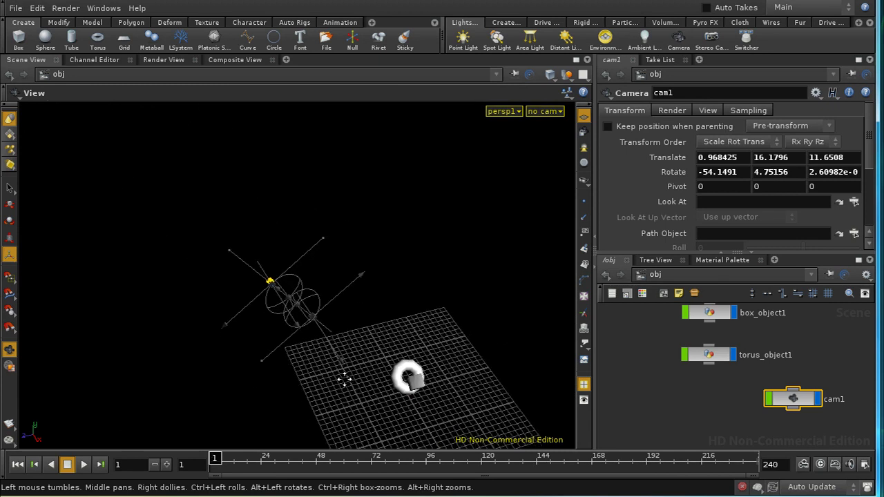
{"action": "right_click_drag", "start_coordinate": [332, 355], "coordinate": [313, 135]}
{"action": "right_click_drag", "start_coordinate": [330, 297], "coordinate": [325, 261]}
{"action": "mouse_move", "coordinate": [272, 246]}
{"action": "left_mouse_down"}
{"action": "mouse_move", "coordinate": [288, 191]}
{"action": "mouse_move", "coordinate": [320, 260]}
{"action": "mouse_move", "coordinate": [279, 240]}
{"action": "left_mouse_up"}
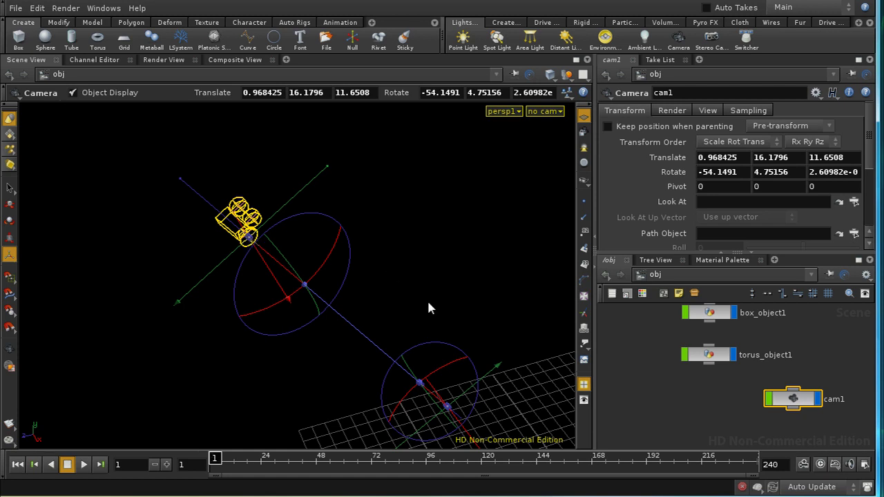
Examine the camera object and its transform handles from different angles in the perspective view.
{"action": "key", "text": "Escape"}
{"action": "left_click_drag", "start_coordinate": [450, 320], "coordinate": [428, 304]}
{"action": "key", "text": "Return"}
{"action": "key", "text": "Escape"}
{"action": "key", "text": "Return"}
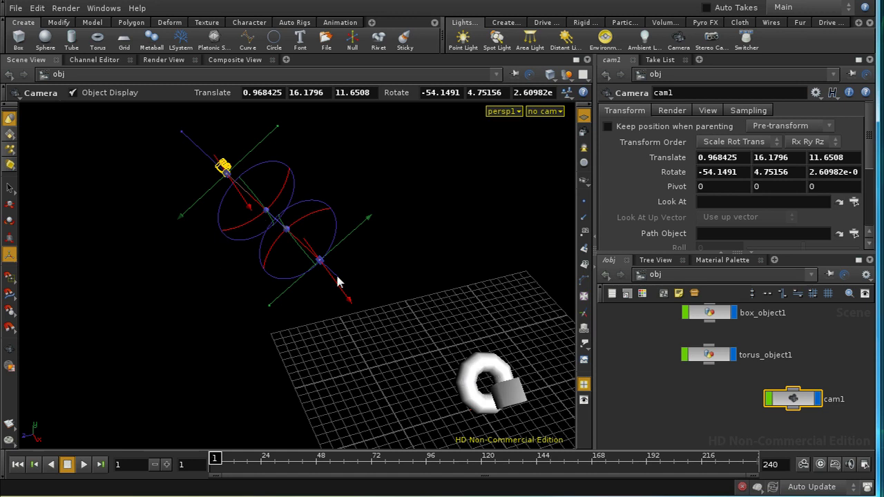
{"action": "key", "text": "Escape"}
{"action": "left_click_drag", "start_coordinate": [355, 223], "coordinate": [339, 243]}
{"action": "key", "text": "Return"}
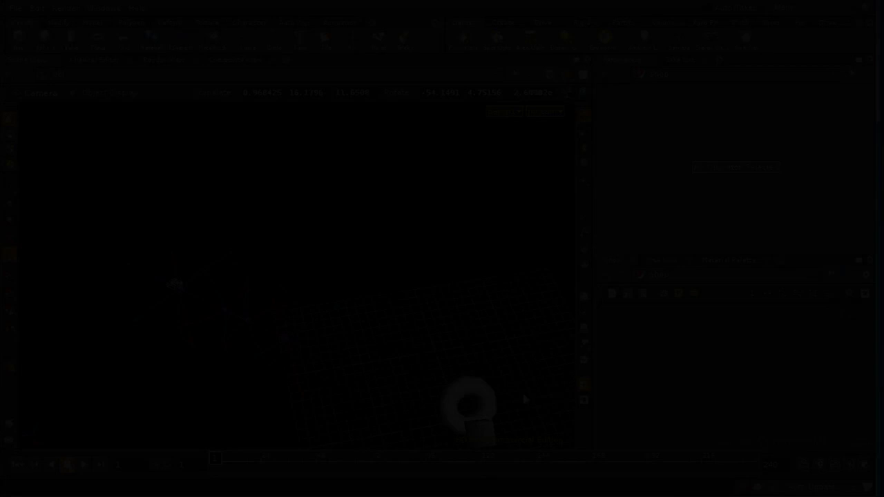
Delete the torus object from the scene and open the material palette.
{"action": "left_click", "coordinate": [481, 395]}
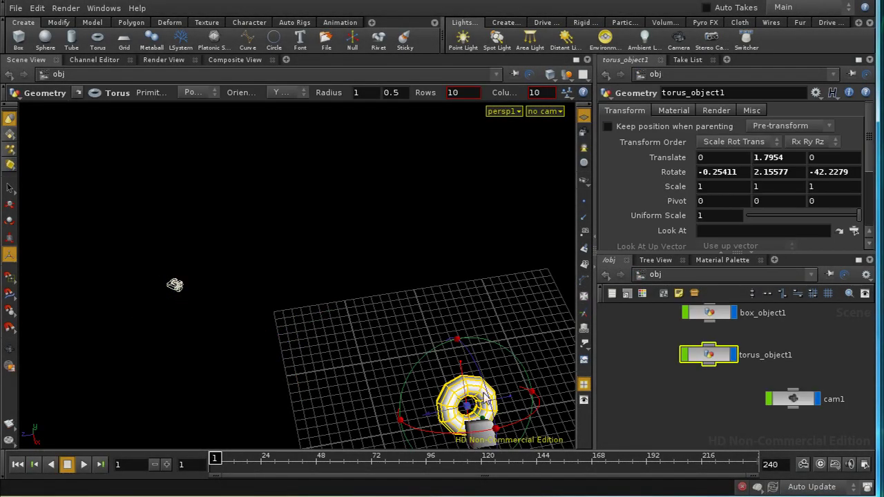
{"action": "key", "text": "Delete"}
{"action": "left_click", "coordinate": [718, 261]}
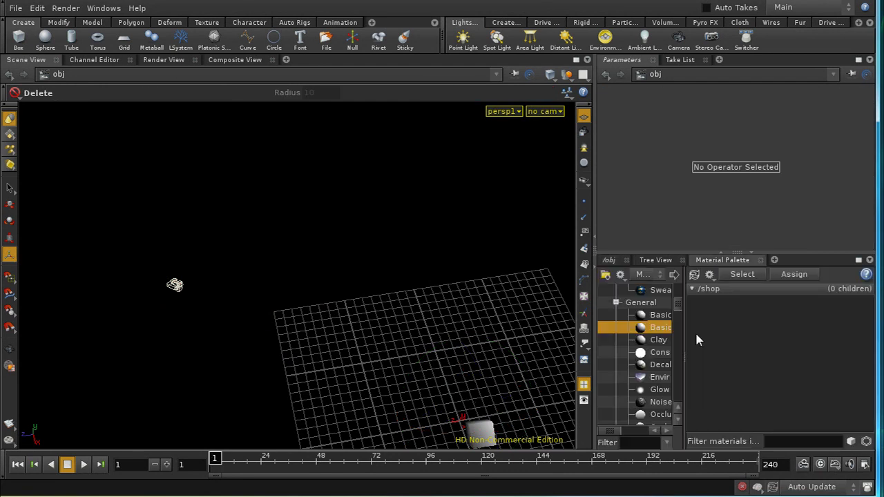
Add the basic surface material from the General group to /shop and show the shop network enlarged.
{"action": "left_click_drag", "start_coordinate": [656, 328], "coordinate": [720, 350]}
{"action": "left_click", "coordinate": [718, 345]}
{"action": "left_click", "coordinate": [609, 260]}
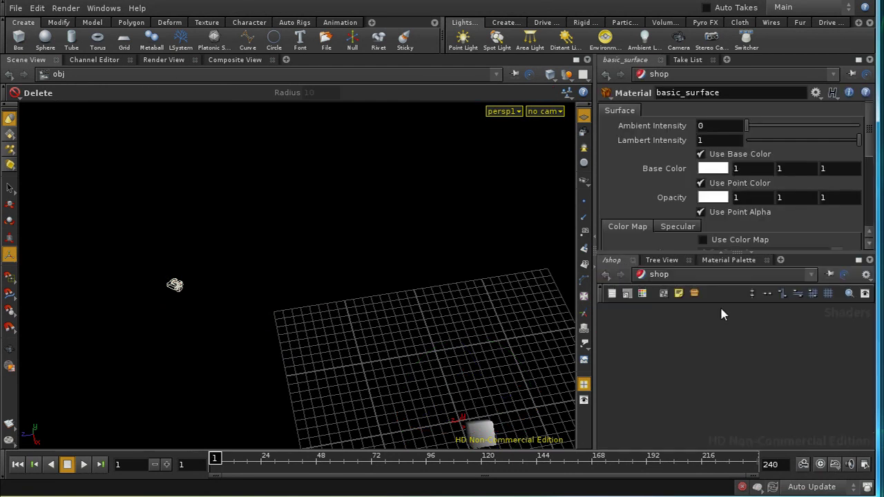
{"action": "left_click", "coordinate": [859, 260]}
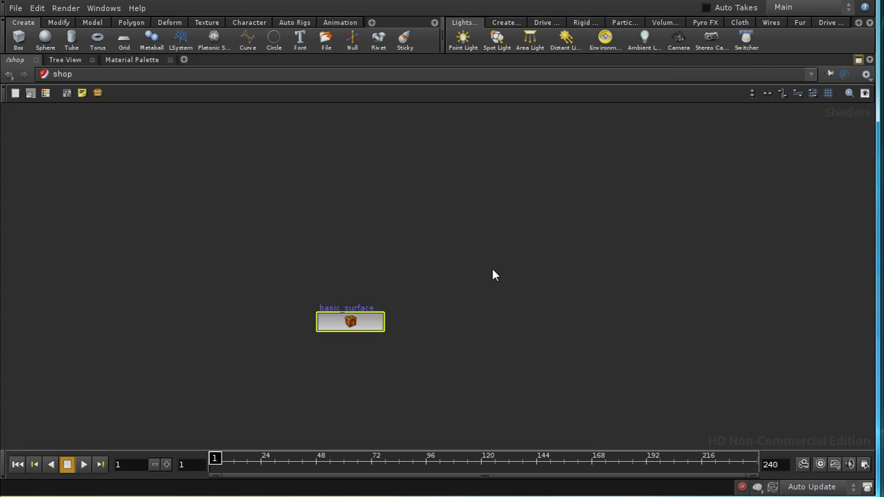
Enter the basic_surface material and open the node network of its basic surface shader.
{"action": "double_click", "coordinate": [359, 325]}
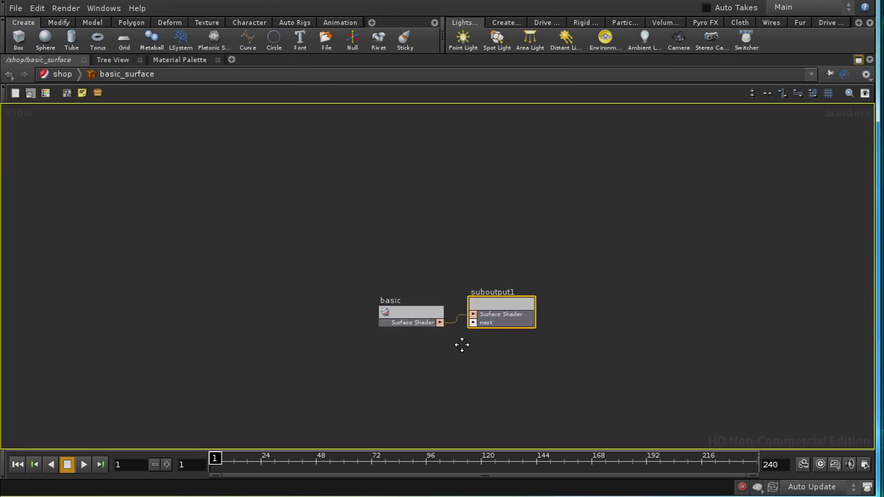
{"action": "double_click", "coordinate": [387, 276]}
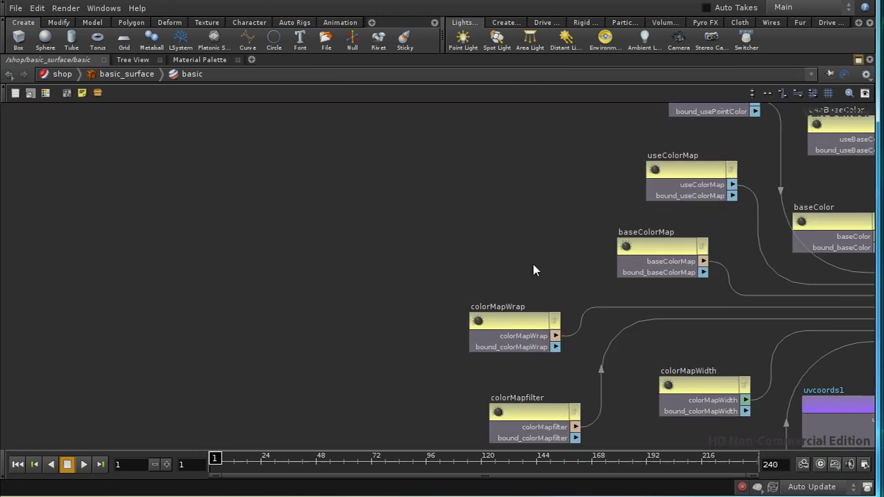
{"action": "middle_click_drag", "start_coordinate": [532, 268], "coordinate": [192, 297]}
{"action": "scroll", "coordinate": [385, 284], "scroll_direction": "up", "scroll_amount": 2}
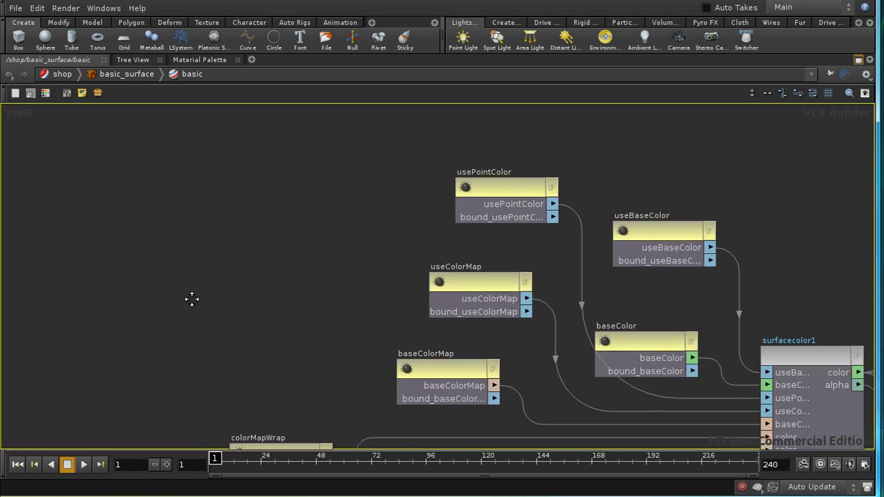
Move the baseColor node away from the other parameter nodes and follow its connection to surfacecolor1.
{"action": "left_click_drag", "start_coordinate": [656, 342], "coordinate": [179, 261]}
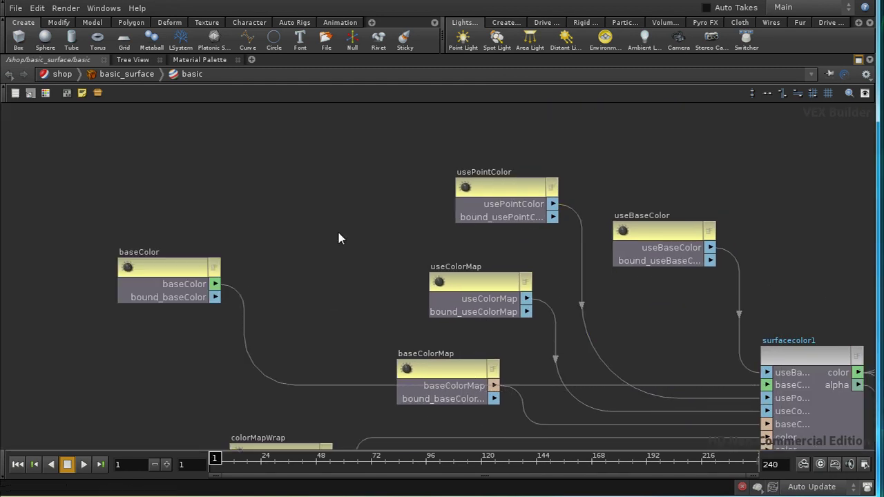
{"action": "middle_click_drag", "start_coordinate": [337, 236], "coordinate": [573, 220]}
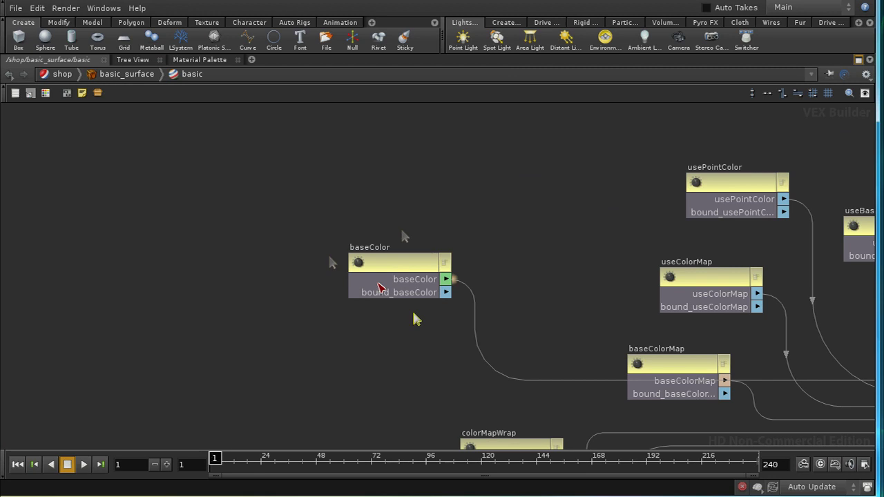
{"action": "middle_click_drag", "start_coordinate": [618, 366], "coordinate": [395, 332]}
{"action": "middle_click_drag", "start_coordinate": [455, 337], "coordinate": [337, 315]}
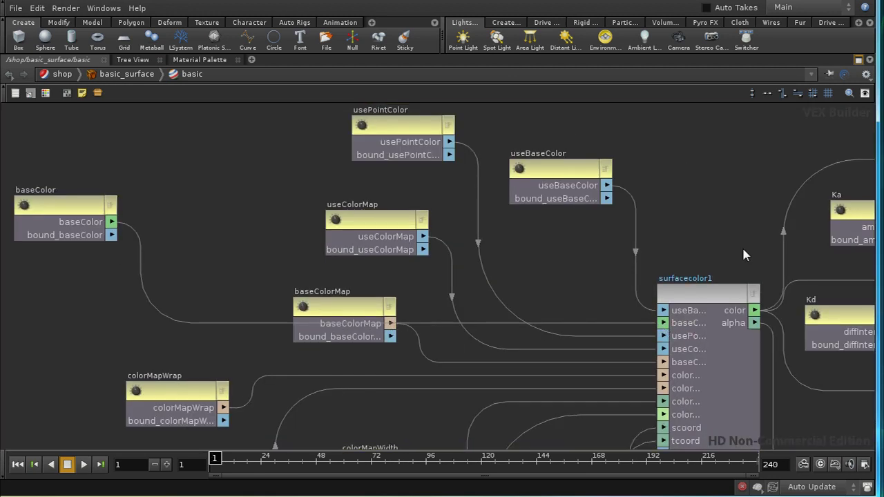
{"action": "scroll", "coordinate": [670, 161], "scroll_direction": "down", "scroll_amount": 3}
{"action": "middle_click_drag", "start_coordinate": [557, 179], "coordinate": [707, 228]}
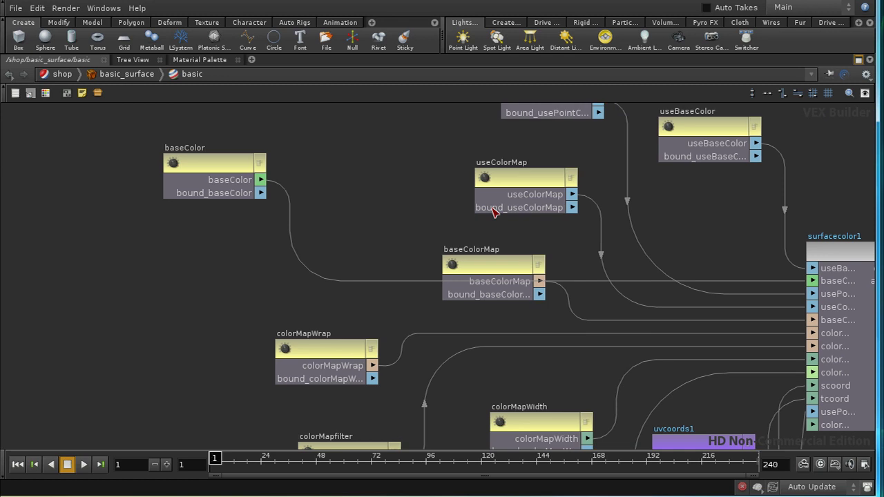
Add a Turbulent Noise pattern node in the empty area beside the baseColor node.
{"action": "middle_click_drag", "start_coordinate": [410, 227], "coordinate": [694, 288]}
{"action": "middle_click_drag", "start_coordinate": [450, 287], "coordinate": [458, 344]}
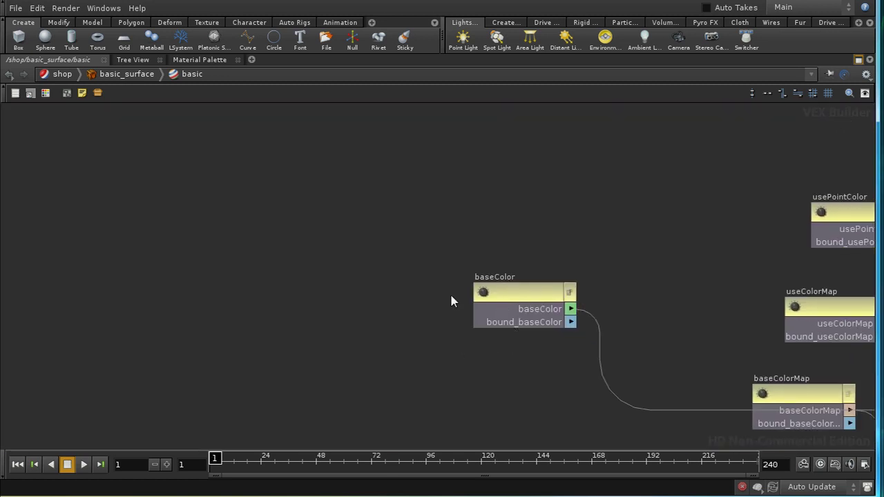
{"action": "key", "text": "Tab"}
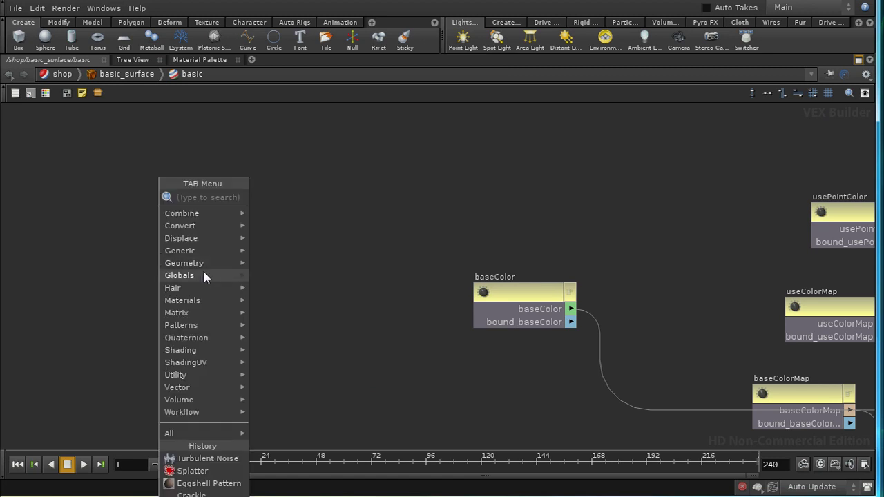
{"action": "mouse_move", "coordinate": [214, 325]}
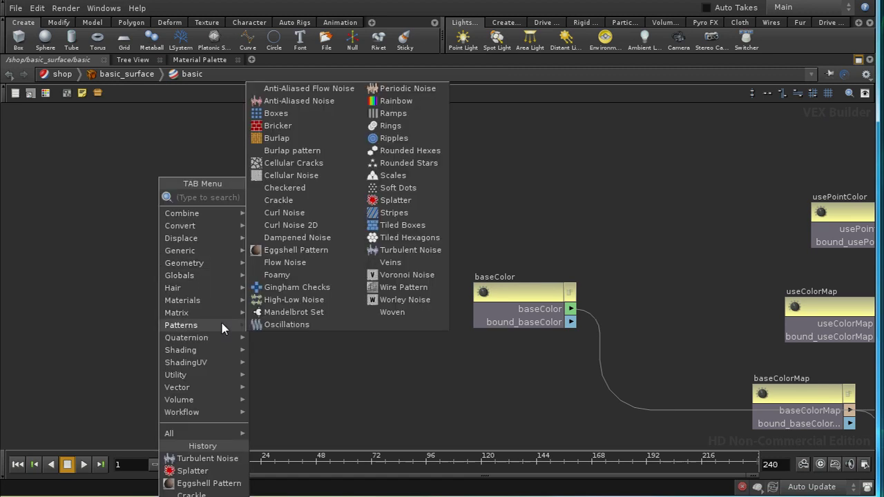
{"action": "left_click", "coordinate": [392, 250]}
{"action": "left_click", "coordinate": [316, 307]}
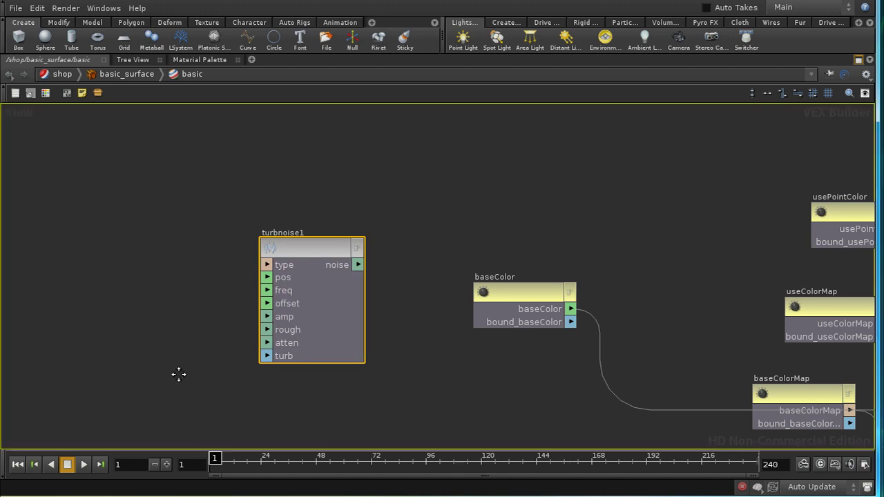
Add a Global Variables node on the input side of the turbulent noise node.
{"action": "middle_click_drag", "start_coordinate": [178, 373], "coordinate": [307, 395]}
{"action": "key", "text": "Tab"}
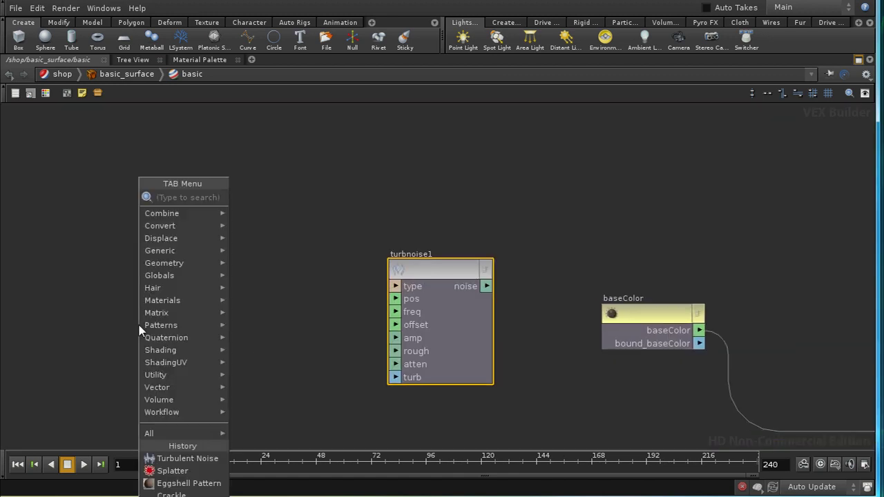
{"action": "type", "text": "g"}
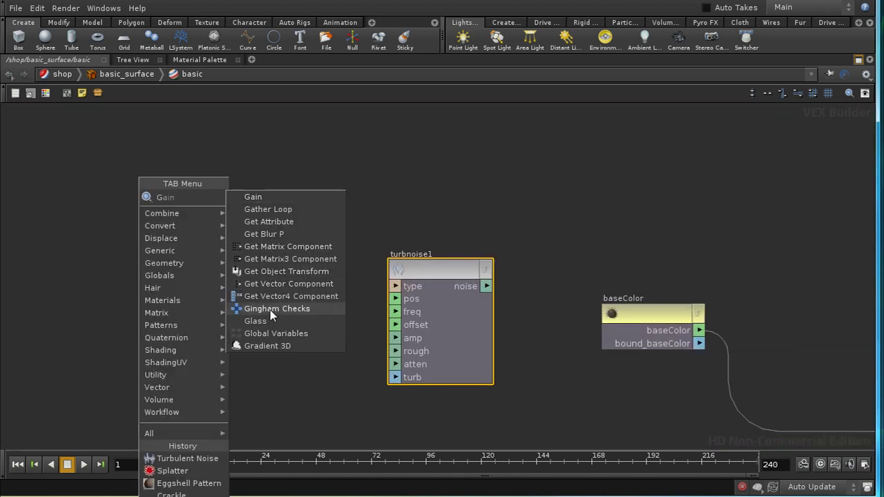
{"action": "left_click", "coordinate": [272, 334]}
{"action": "left_click", "coordinate": [181, 325]}
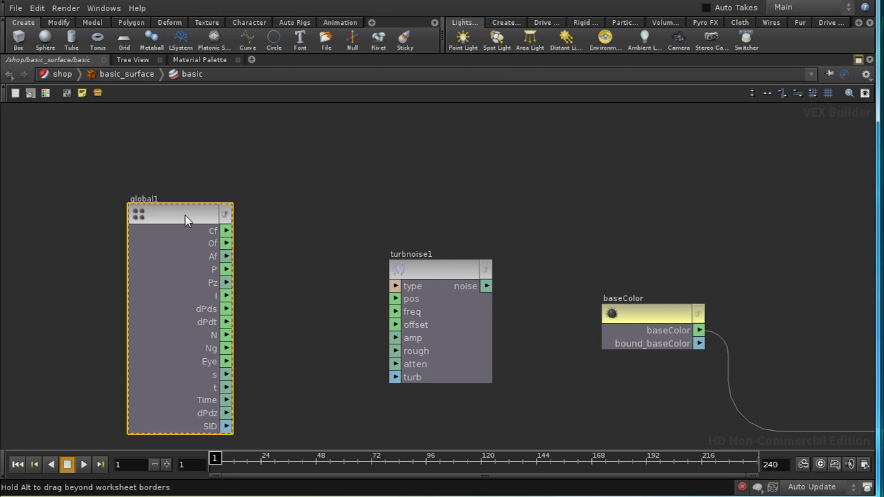
Make the global variables node output only Surface Position (P) and connect it to the turbulent noise's pos input.
{"action": "key", "text": "p"}
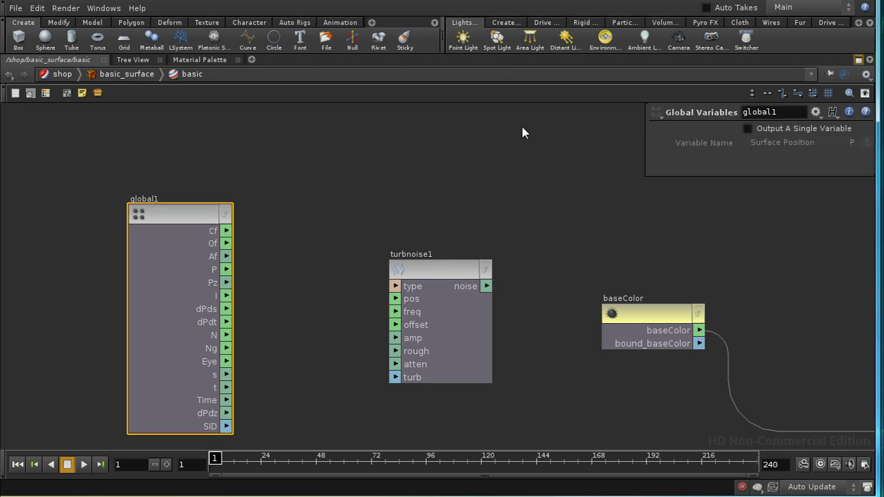
{"action": "left_click", "coordinate": [744, 128]}
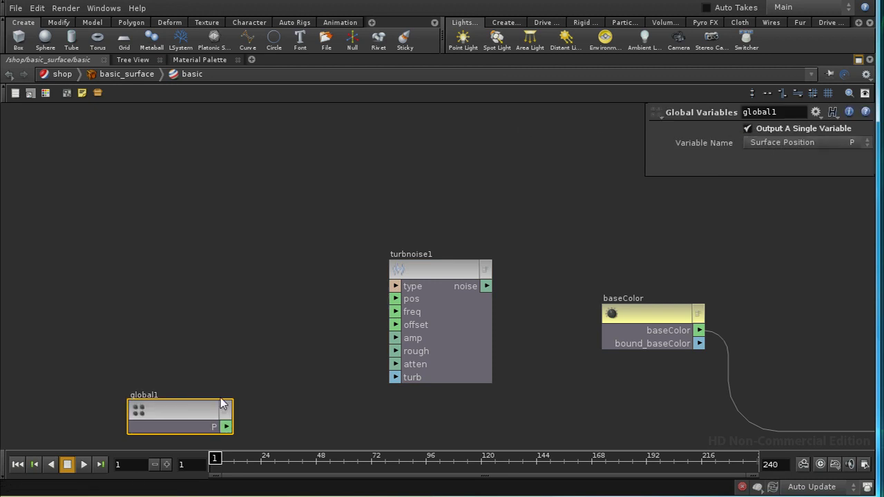
{"action": "left_click_drag", "start_coordinate": [200, 411], "coordinate": [180, 317]}
{"action": "left_click", "coordinate": [197, 334]}
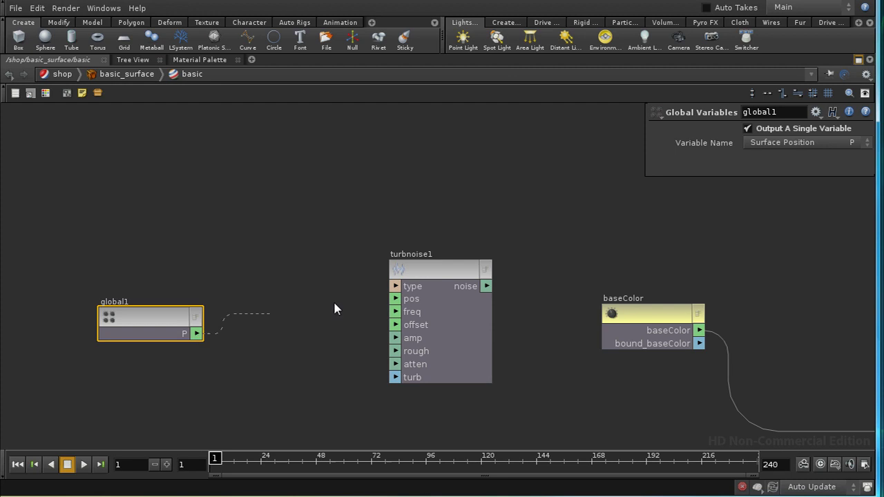
{"action": "left_click", "coordinate": [394, 299]}
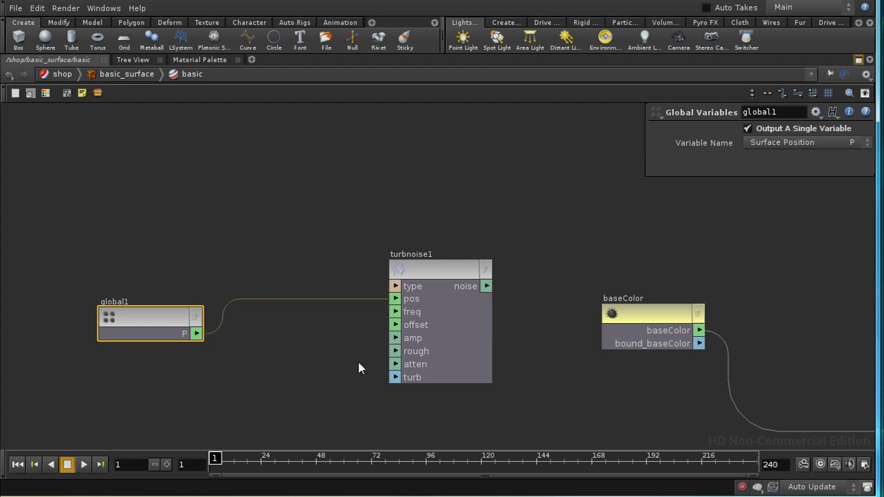
Spread the turbulent noise and baseColor nodes apart and place a Color Mix node between them.
{"action": "left_click_drag", "start_coordinate": [448, 264], "coordinate": [388, 270]}
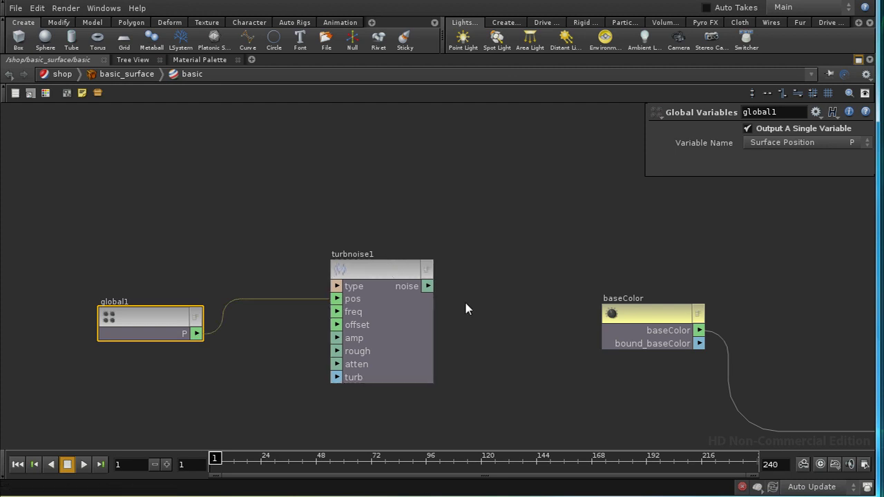
{"action": "left_click_drag", "start_coordinate": [637, 319], "coordinate": [745, 306]}
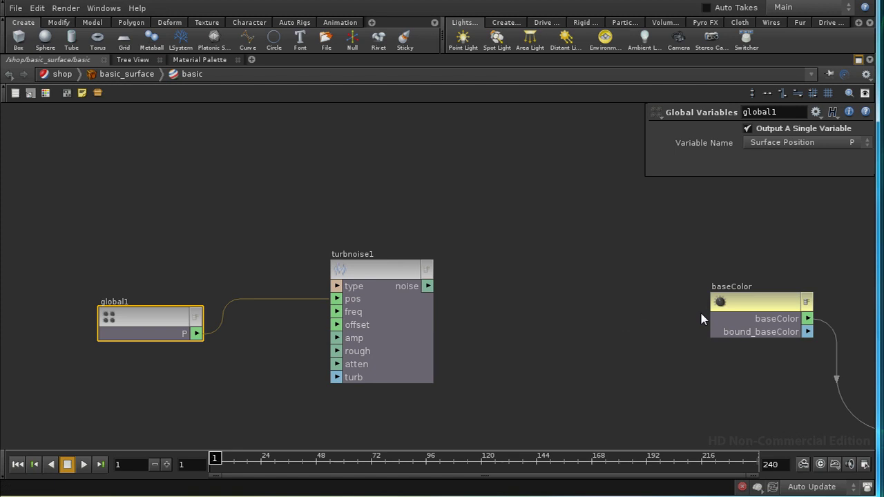
{"action": "left_click_drag", "start_coordinate": [552, 324], "coordinate": [420, 377]}
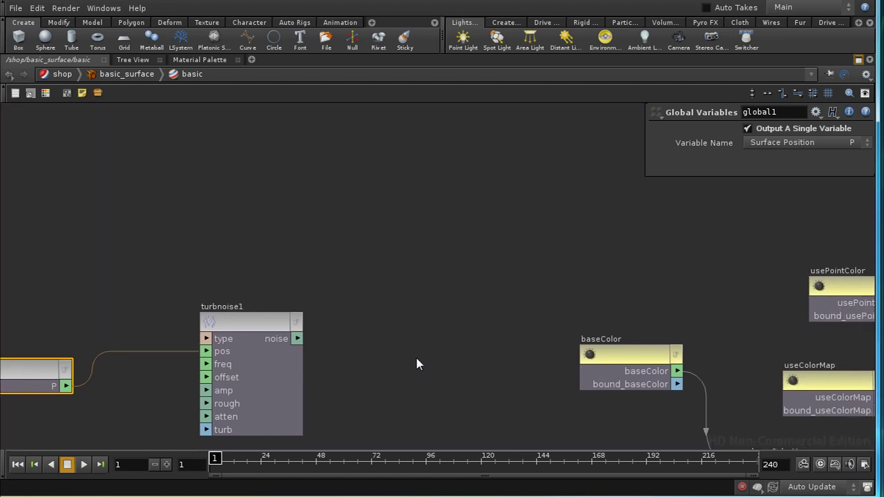
{"action": "key", "text": "Tab"}
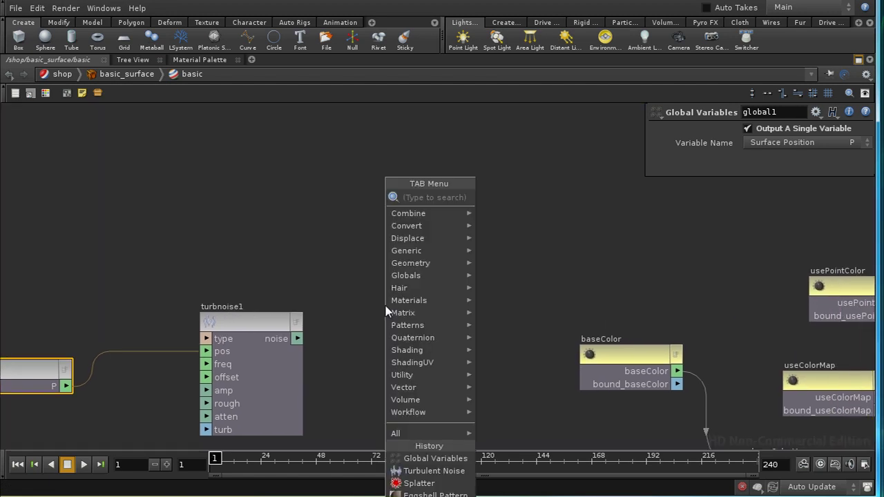
{"action": "mouse_move", "coordinate": [397, 300]}
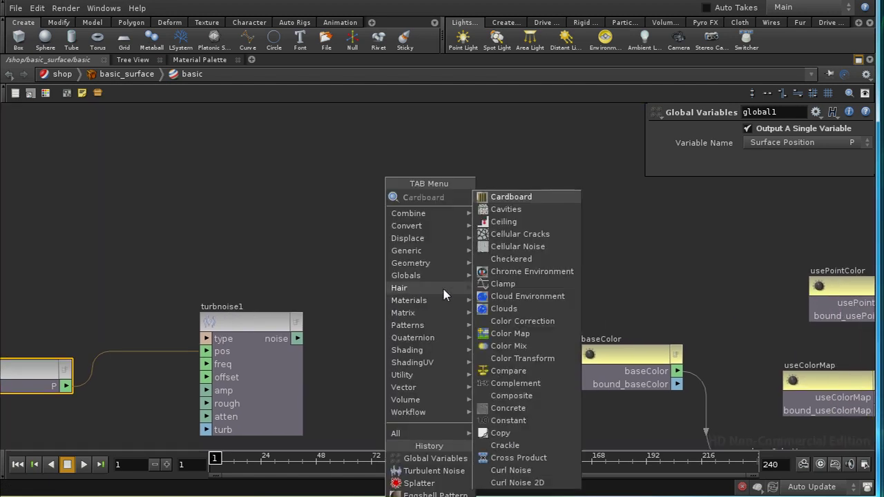
{"action": "left_click", "coordinate": [502, 346]}
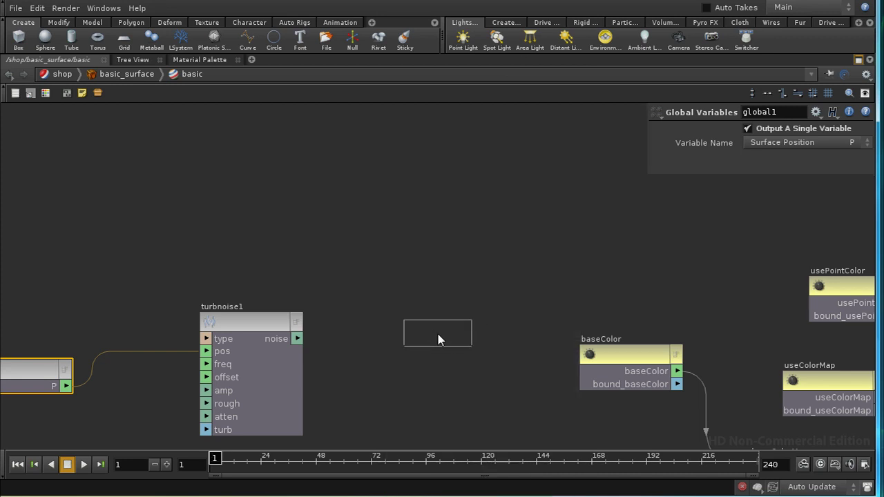
{"action": "left_click", "coordinate": [438, 339]}
Connect the noise output to the Color Mix's bias and its clr output to surfacecolor1's base color input, replacing baseColor.
{"action": "left_click_drag", "start_coordinate": [296, 338], "coordinate": [397, 345]}
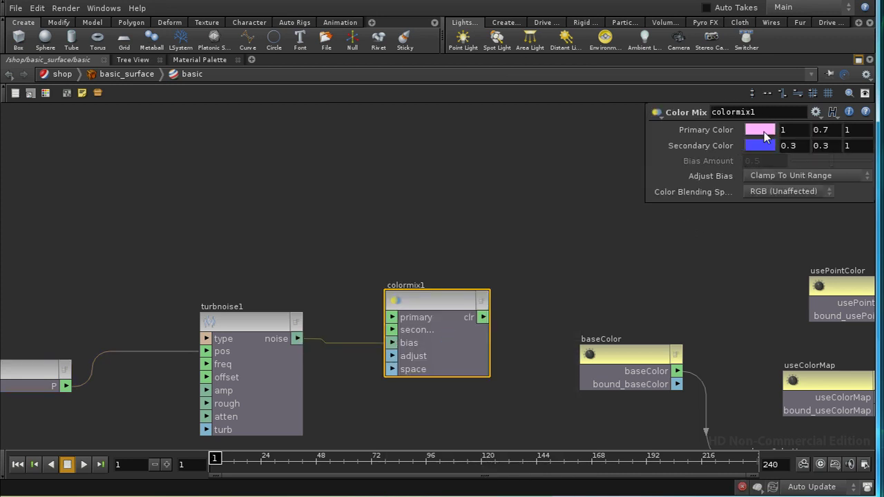
{"action": "middle_click_drag", "start_coordinate": [548, 313], "coordinate": [457, 292]}
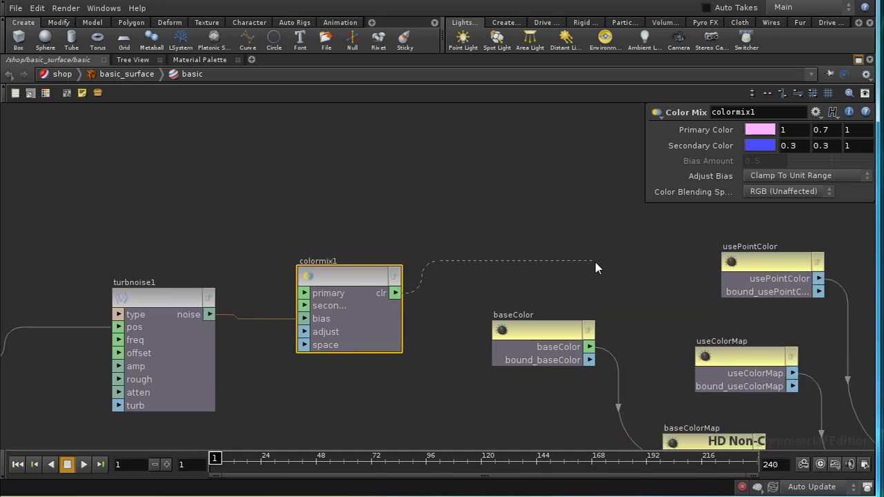
{"action": "middle_click_drag", "start_coordinate": [597, 268], "coordinate": [411, 259]}
{"action": "middle_click_drag", "start_coordinate": [716, 413], "coordinate": [616, 367]}
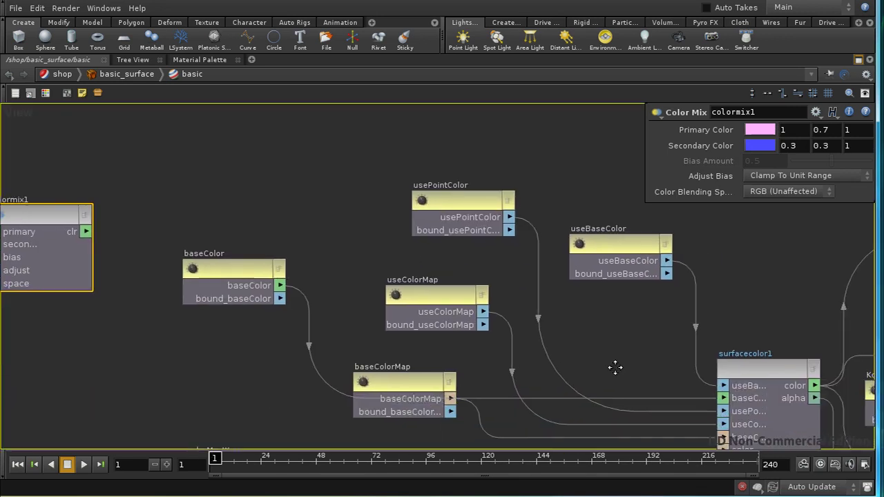
{"action": "left_click", "coordinate": [723, 398]}
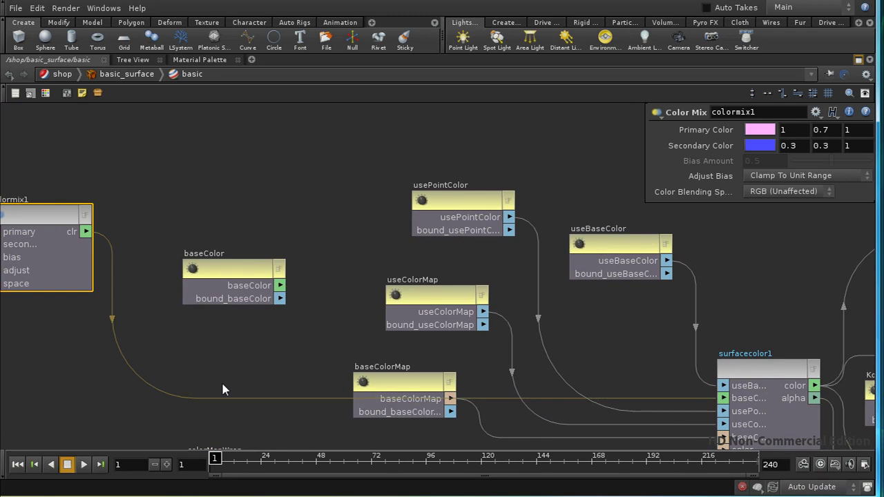
Examine the node chain from global variables through noise and color mix to surfacecolor1, and hide the parameter overlay.
{"action": "key", "text": "f"}
{"action": "middle_click_drag", "start_coordinate": [138, 368], "coordinate": [316, 340]}
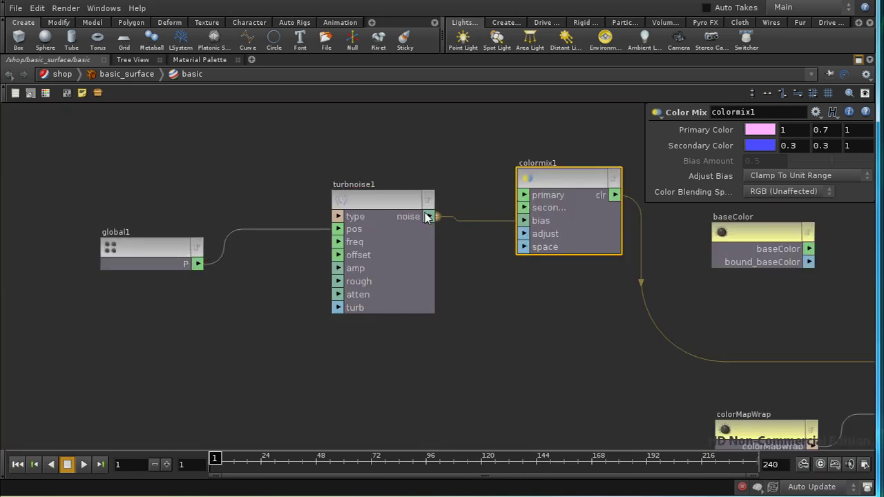
{"action": "middle_click_drag", "start_coordinate": [552, 201], "coordinate": [525, 290]}
{"action": "scroll", "coordinate": [430, 165], "scroll_direction": "down", "scroll_amount": 3}
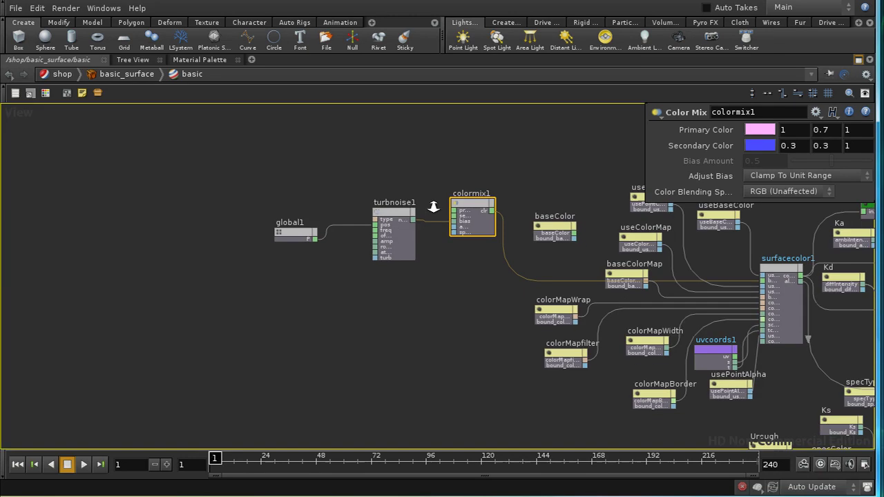
{"action": "scroll", "coordinate": [433, 206], "scroll_direction": "up", "scroll_amount": 1}
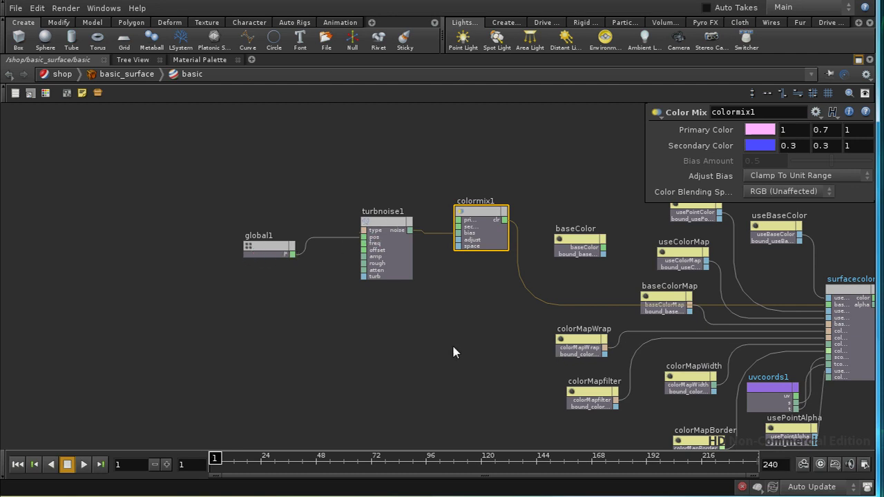
{"action": "middle_click_drag", "start_coordinate": [453, 352], "coordinate": [380, 351]}
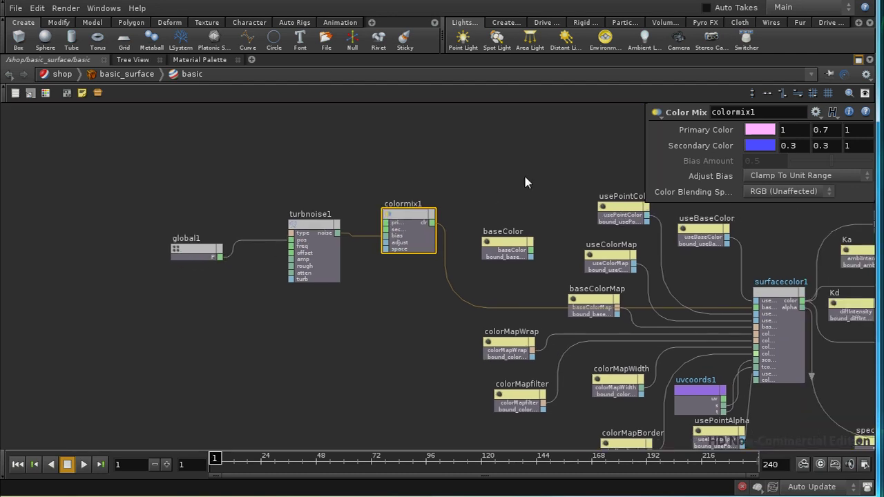
{"action": "key", "text": "p"}
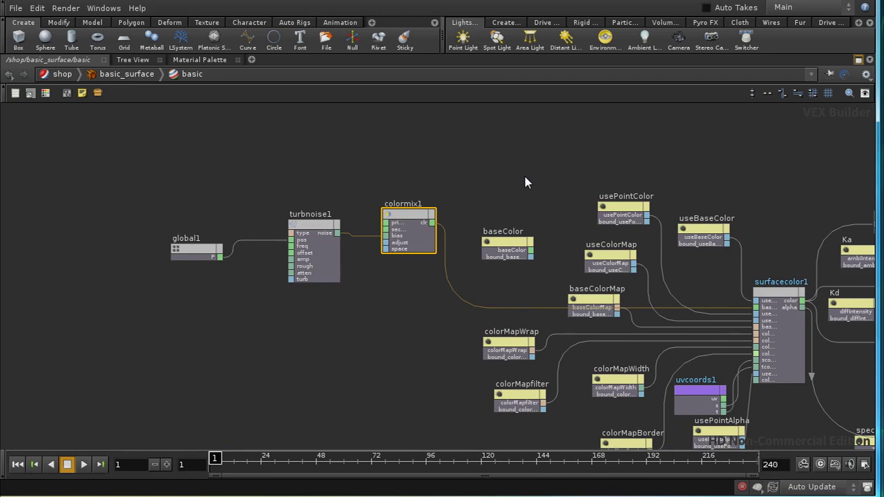
Restore the split layout, look through cam1 with the camera locked to the view, and frame the box closer.
{"action": "left_click", "coordinate": [858, 59]}
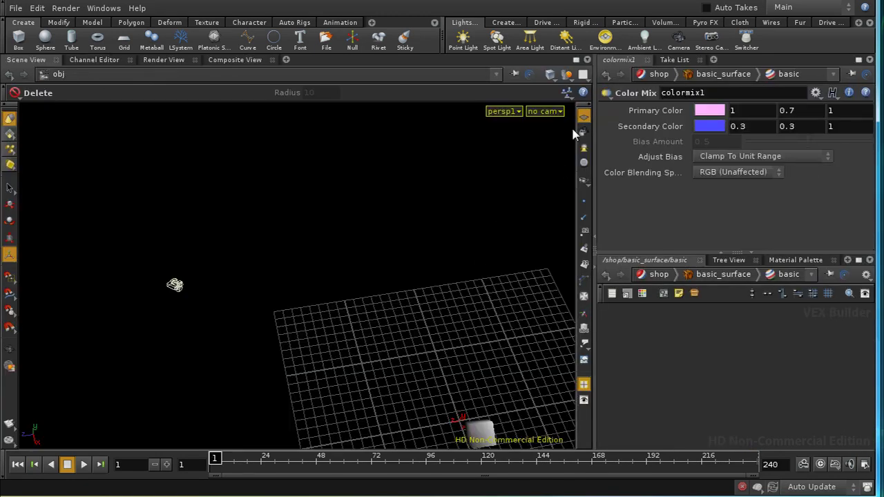
{"action": "left_click", "coordinate": [553, 112]}
{"action": "left_click", "coordinate": [553, 169]}
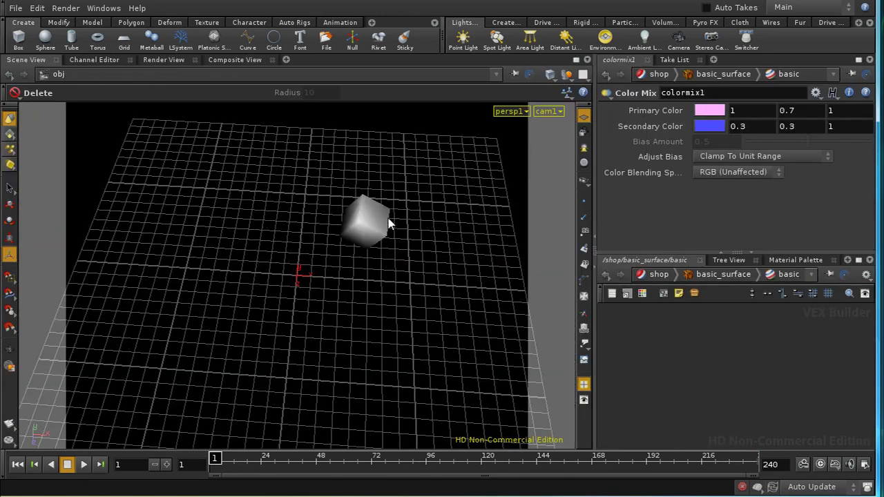
{"action": "left_click", "coordinate": [584, 131]}
{"action": "key", "text": "Escape"}
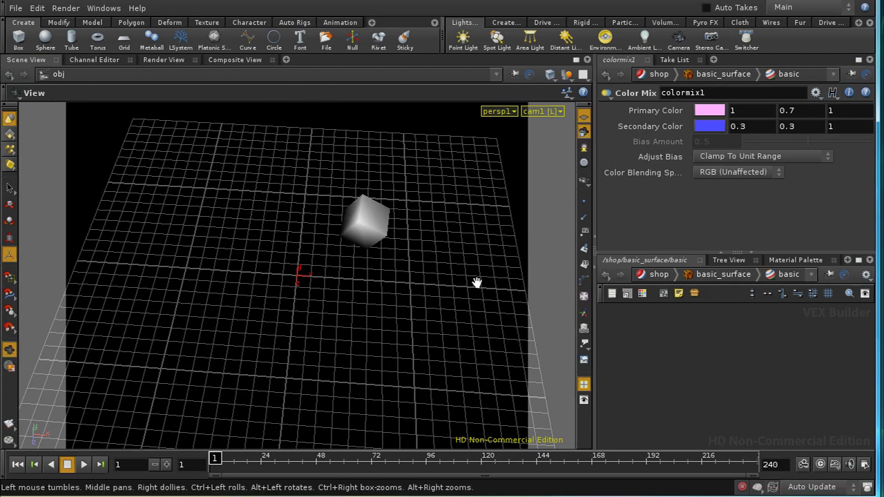
{"action": "left_click_drag", "start_coordinate": [476, 283], "coordinate": [237, 384]}
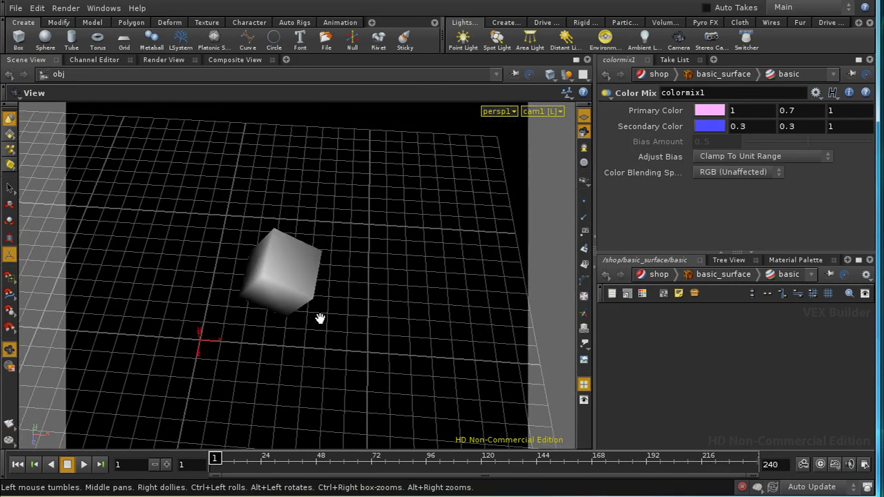
{"action": "right_click_drag", "start_coordinate": [319, 316], "coordinate": [304, 154]}
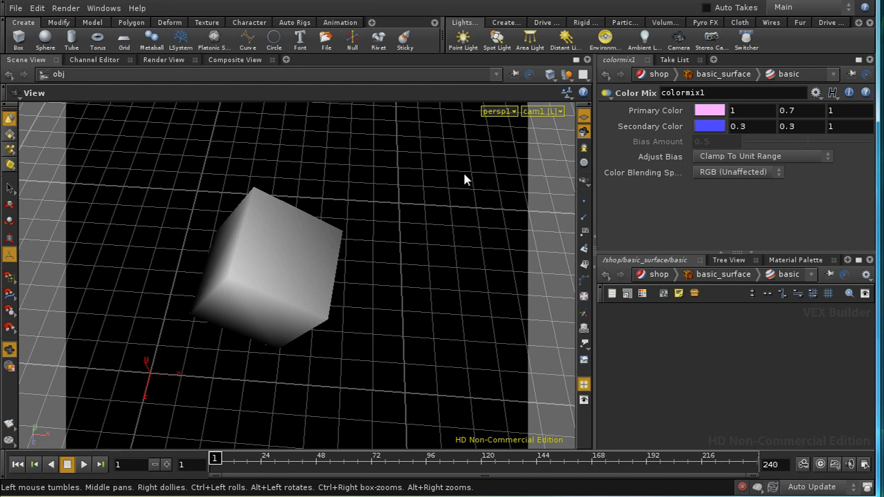
Unlock cam1 from the view and add a distant light that shines on the box from another viewpoint.
{"action": "left_click", "coordinate": [583, 131]}
{"action": "left_click_drag", "start_coordinate": [521, 177], "coordinate": [420, 195]}
{"action": "right_click_drag", "start_coordinate": [420, 195], "coordinate": [420, 410]}
{"action": "key", "text": "h"}
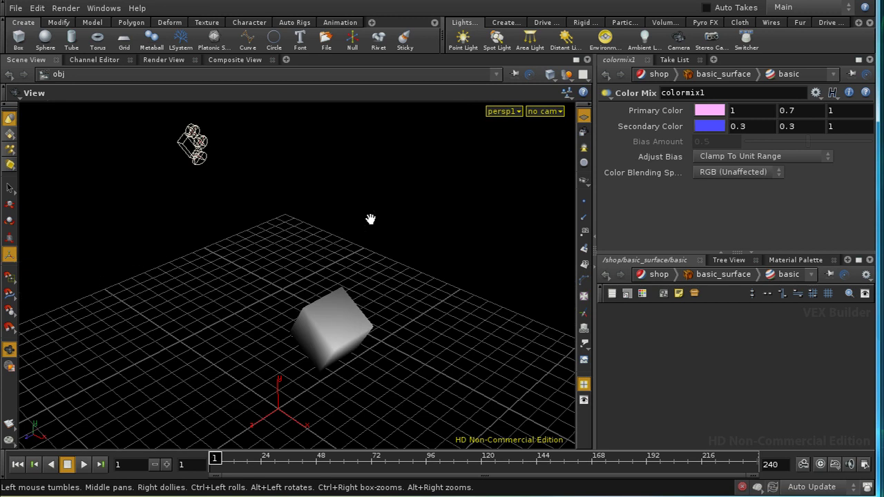
{"action": "left_click", "coordinate": [571, 45]}
{"action": "left_click", "coordinate": [505, 197]}
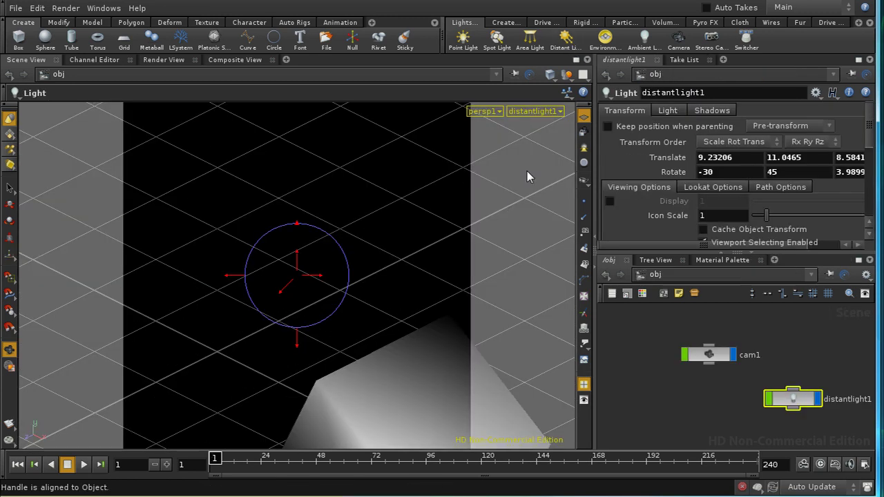
Switch to the render view and create a Mantra render node.
{"action": "left_click", "coordinate": [64, 9]}
{"action": "mouse_move", "coordinate": [121, 58]}
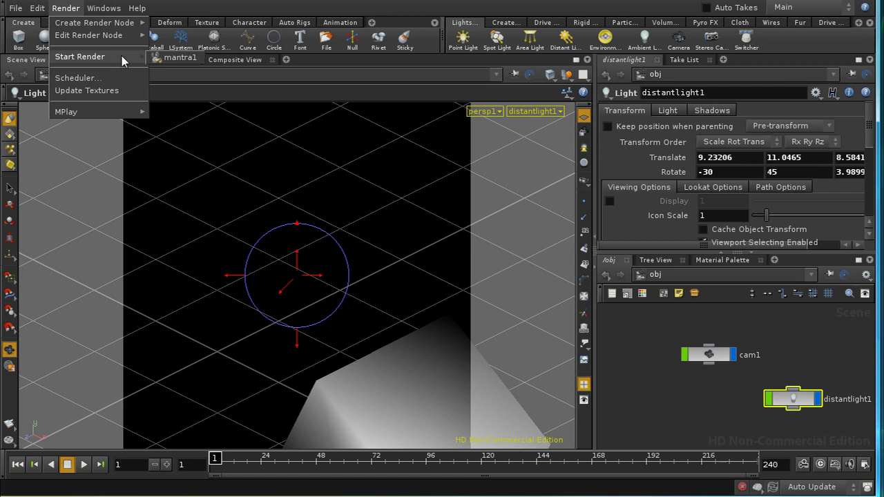
{"action": "left_click", "coordinate": [163, 60]}
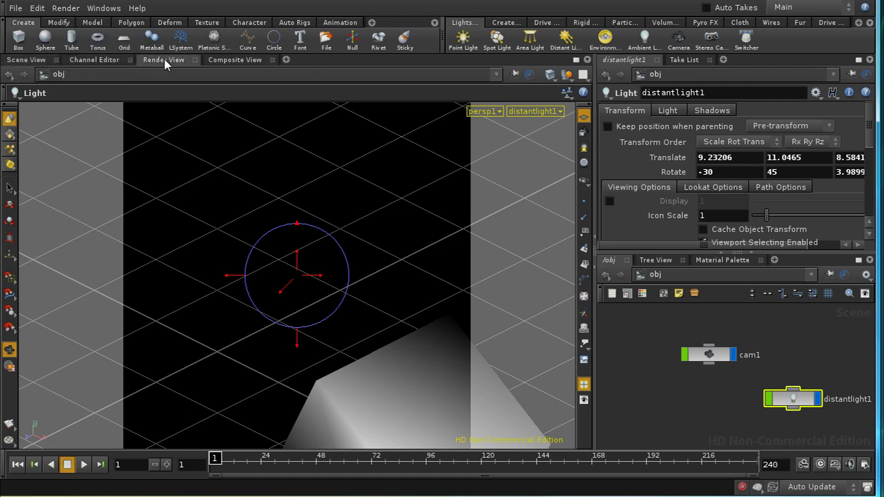
{"action": "left_click", "coordinate": [66, 8]}
{"action": "mouse_move", "coordinate": [116, 24]}
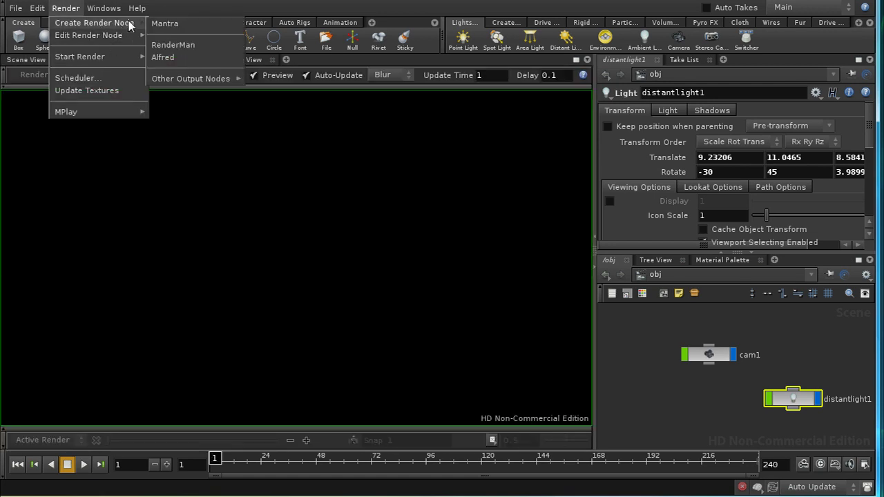
{"action": "left_click", "coordinate": [166, 24]}
Render the scene with the mantra1 node and assign the basic_surface material to the box.
{"action": "left_click", "coordinate": [157, 76]}
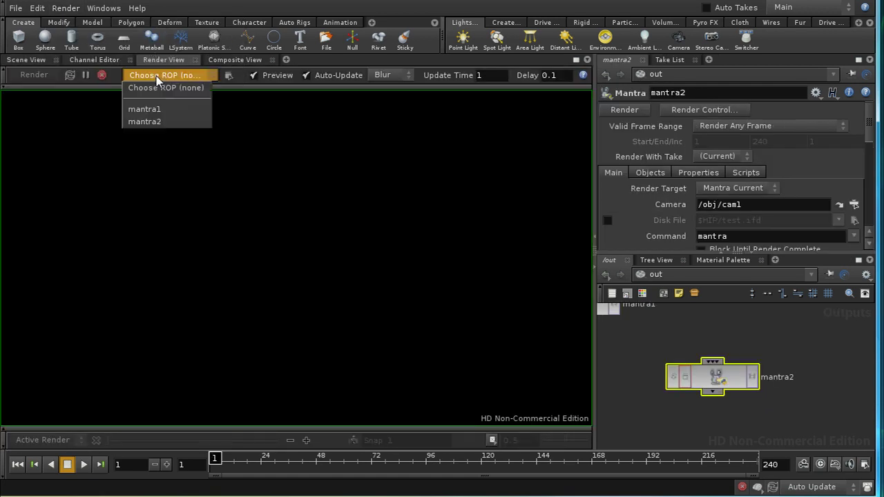
{"action": "left_click", "coordinate": [160, 110]}
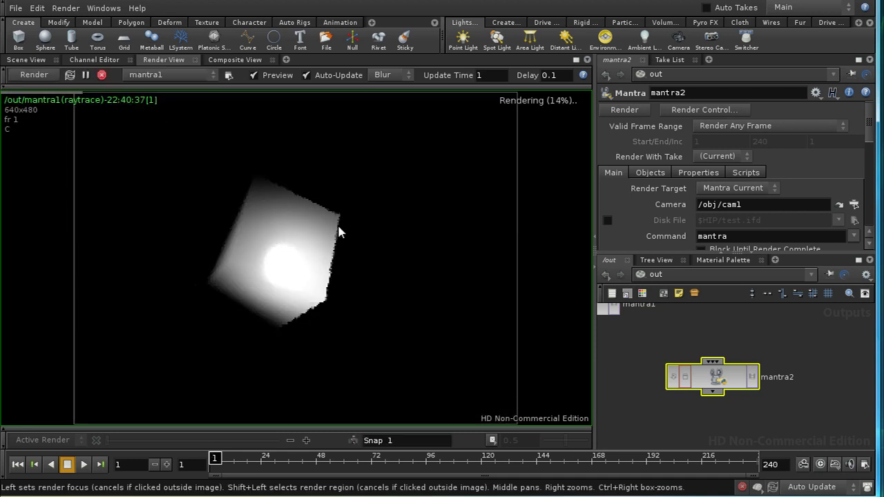
{"action": "left_click", "coordinate": [711, 260]}
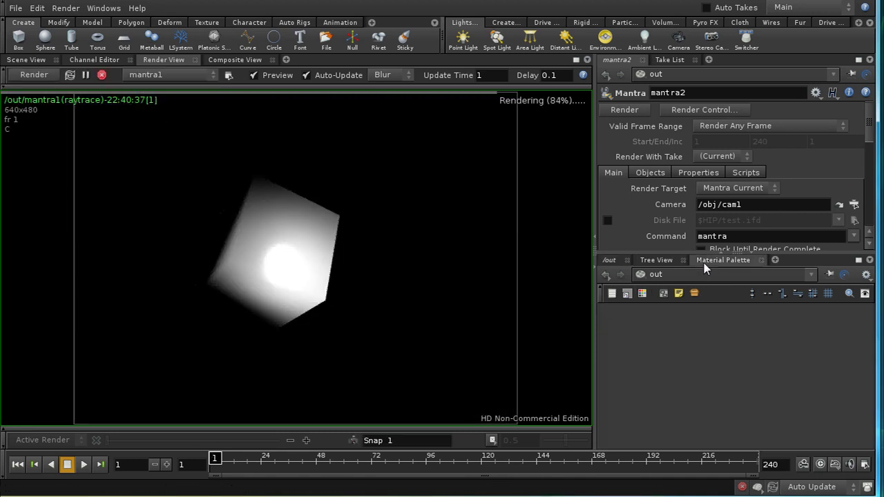
{"action": "left_click", "coordinate": [727, 332]}
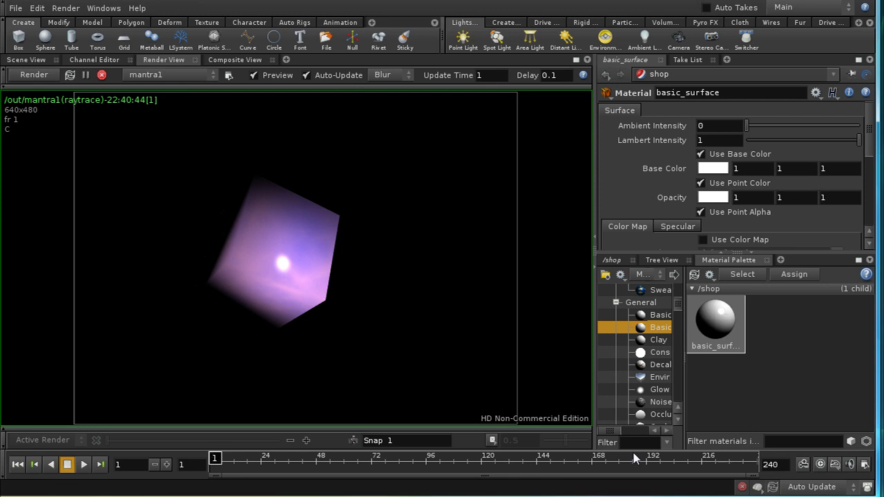
Open the basic shader network inside basic_surface at full size and show the parameters of colormix1.
{"action": "left_click", "coordinate": [611, 261]}
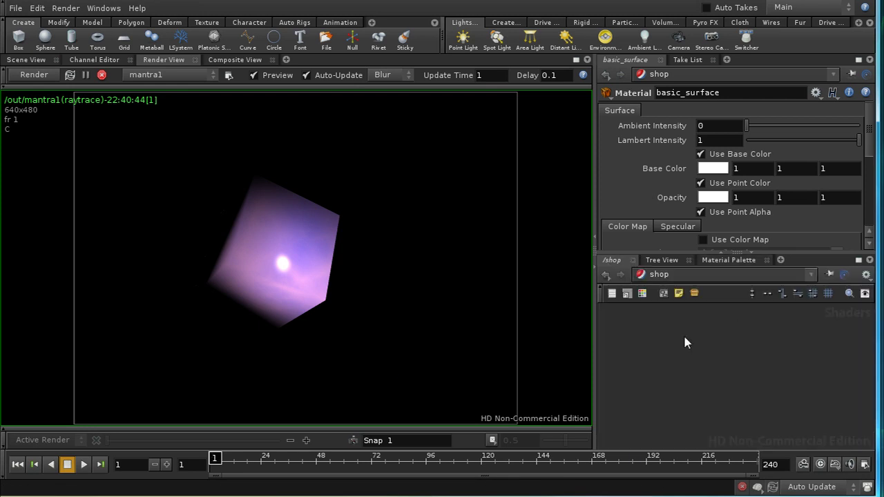
{"action": "double_click", "coordinate": [725, 383]}
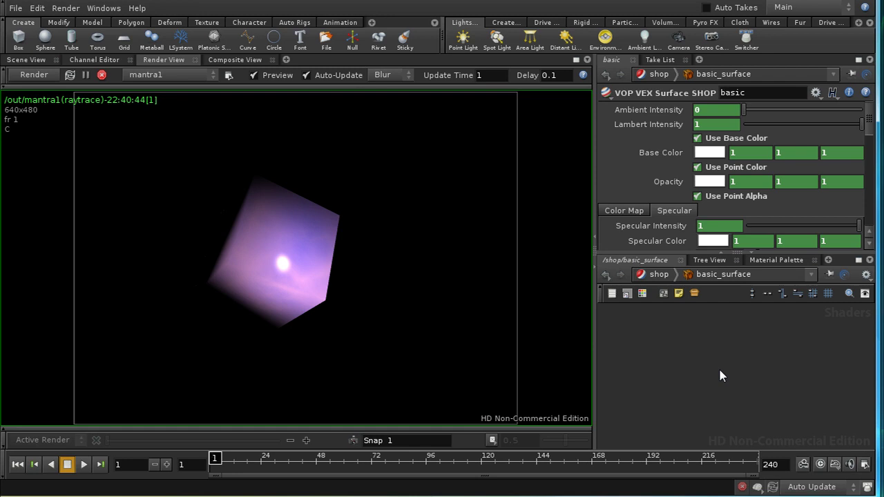
{"action": "double_click", "coordinate": [714, 384]}
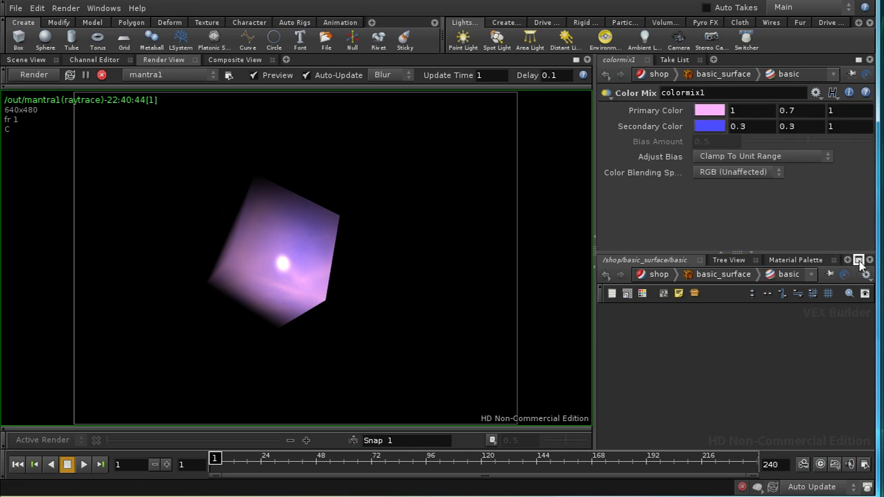
{"action": "left_click", "coordinate": [858, 261]}
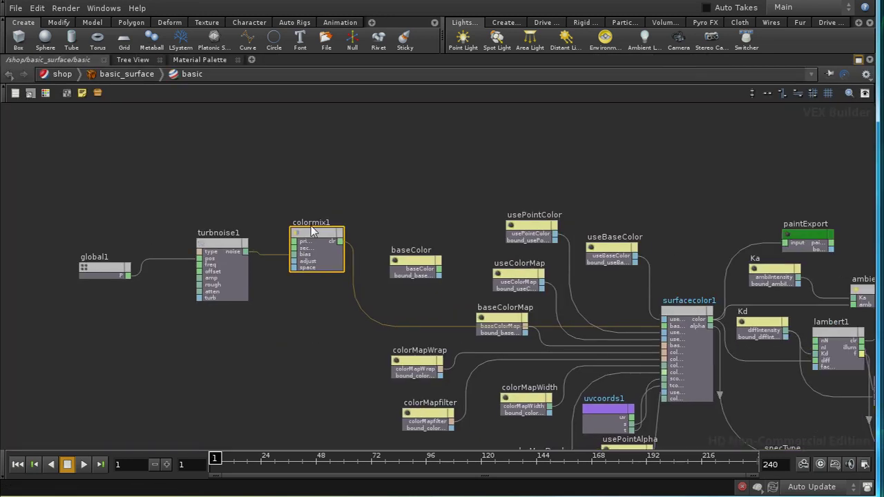
{"action": "left_click_drag", "start_coordinate": [313, 224], "coordinate": [313, 234]}
{"action": "key", "text": "p"}
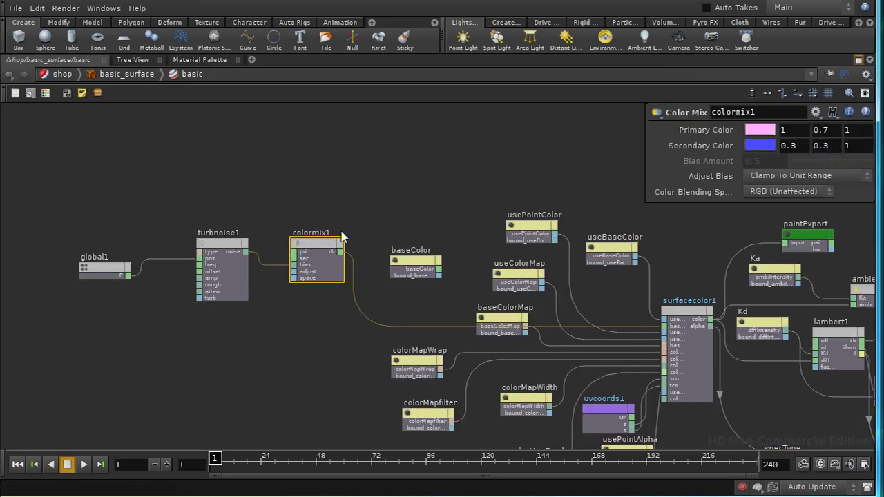
Darken colormix1's secondary color to a value of 0.362 and lighten its primary color to 1, 0.853, 1.
{"action": "left_click", "coordinate": [758, 147]}
{"action": "left_click_drag", "start_coordinate": [820, 146], "coordinate": [751, 143]}
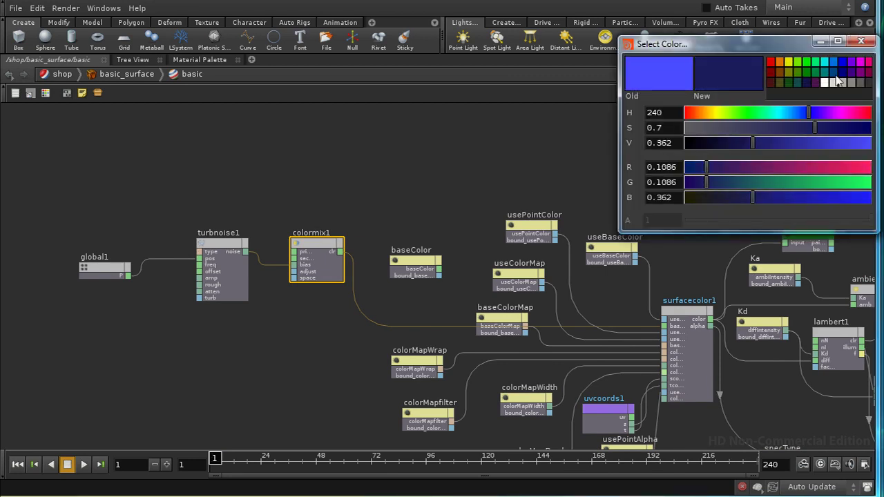
{"action": "left_click", "coordinate": [861, 42]}
{"action": "left_click", "coordinate": [758, 130]}
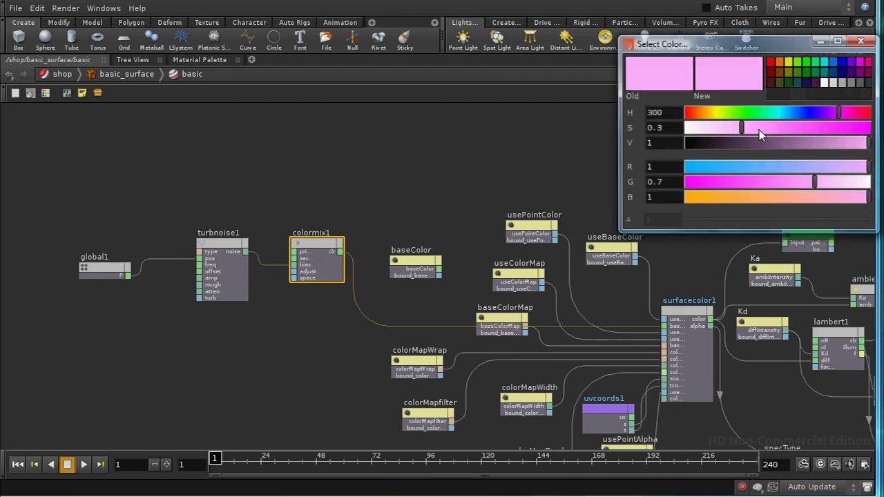
{"action": "left_click_drag", "start_coordinate": [758, 130], "coordinate": [711, 138]}
{"action": "left_click", "coordinate": [861, 42]}
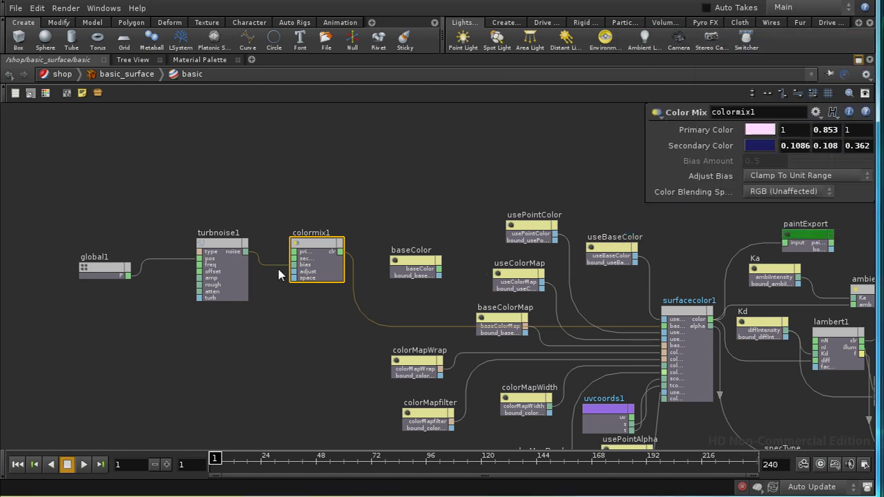
Set turbnoise1's frequency to 7 on all three axes, and return to the shop level in the split layout.
{"action": "left_click", "coordinate": [232, 250]}
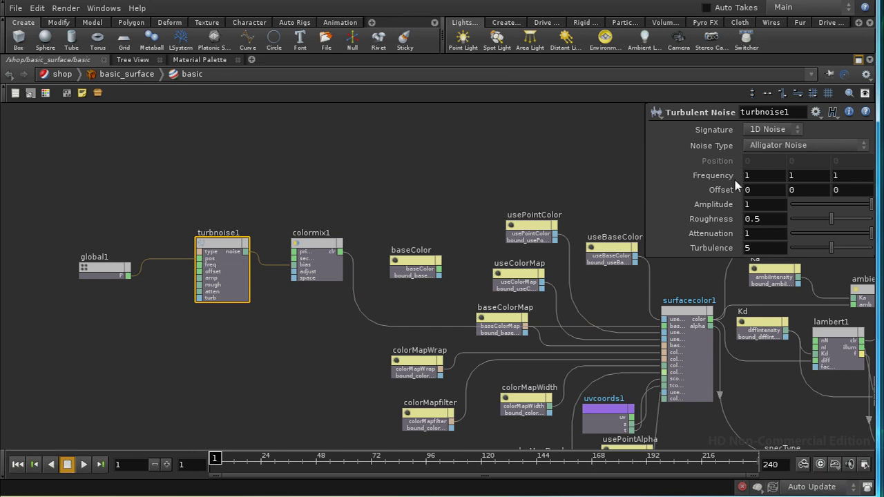
{"action": "middle_click_drag", "start_coordinate": [736, 184], "coordinate": [773, 138]}
{"action": "key", "text": "u"}
{"action": "key", "text": "u"}
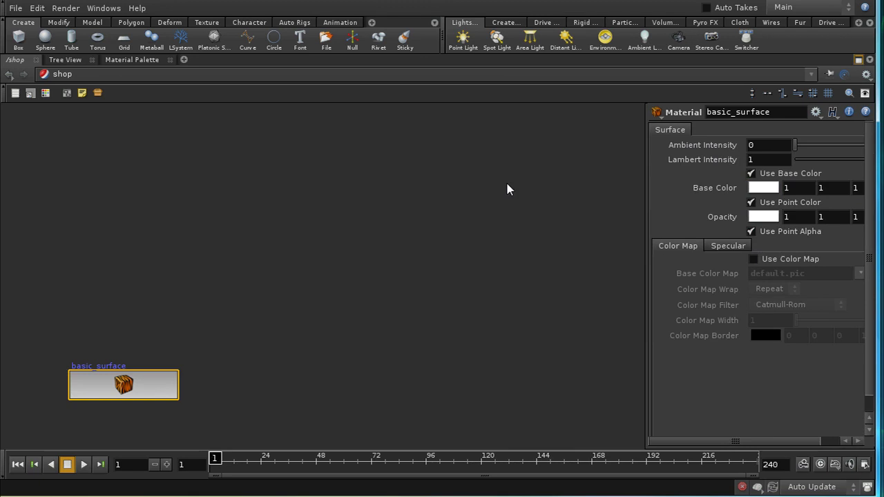
{"action": "key", "text": "p"}
{"action": "left_click", "coordinate": [857, 60]}
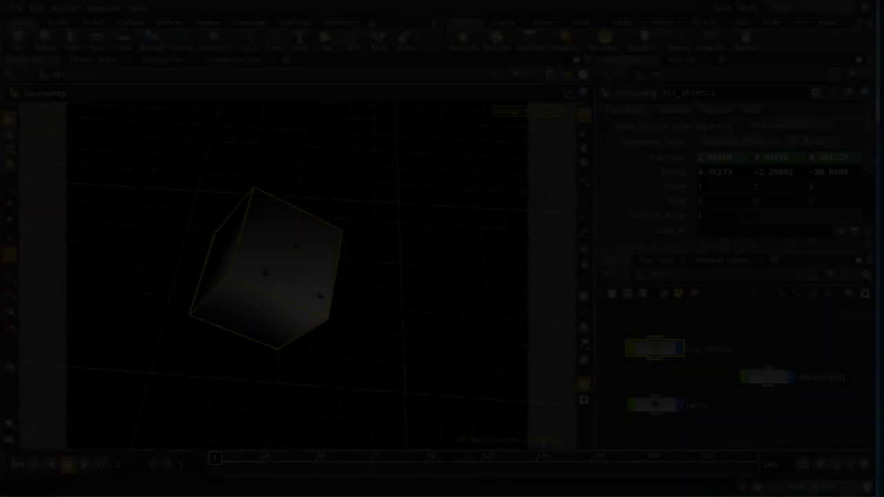
Scrub through the rendered frames in MPlay to examine how the noise pattern behaves on the moving box, and close MPlay.
{"action": "mouse_move", "coordinate": [216, 460]}
{"action": "left_mouse_down"}
{"action": "mouse_move", "coordinate": [257, 461]}
{"action": "mouse_move", "coordinate": [223, 469]}
{"action": "mouse_move", "coordinate": [257, 469]}
{"action": "mouse_move", "coordinate": [214, 469]}
{"action": "left_mouse_up"}
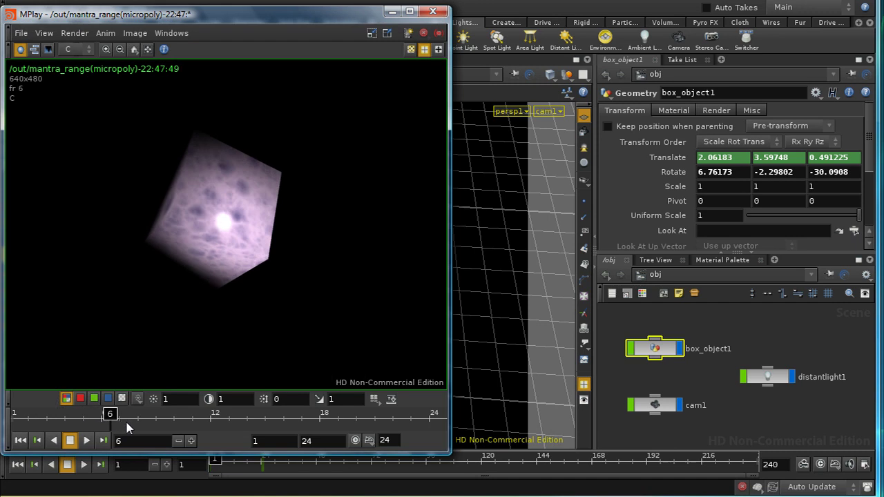
{"action": "mouse_move", "coordinate": [201, 423]}
{"action": "left_mouse_down"}
{"action": "mouse_move", "coordinate": [233, 422]}
{"action": "mouse_move", "coordinate": [75, 428]}
{"action": "mouse_move", "coordinate": [204, 440]}
{"action": "mouse_move", "coordinate": [169, 428]}
{"action": "mouse_move", "coordinate": [52, 434]}
{"action": "mouse_move", "coordinate": [33, 421]}
{"action": "mouse_move", "coordinate": [18, 424]}
{"action": "left_mouse_up"}
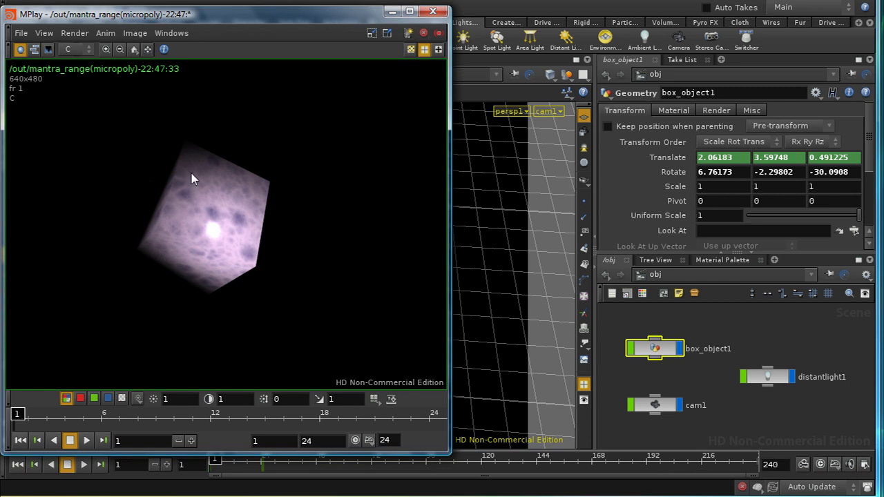
{"action": "mouse_move", "coordinate": [10, 433]}
{"action": "left_mouse_down"}
{"action": "mouse_move", "coordinate": [13, 424]}
{"action": "mouse_move", "coordinate": [62, 422]}
{"action": "mouse_move", "coordinate": [10, 425]}
{"action": "left_mouse_up"}
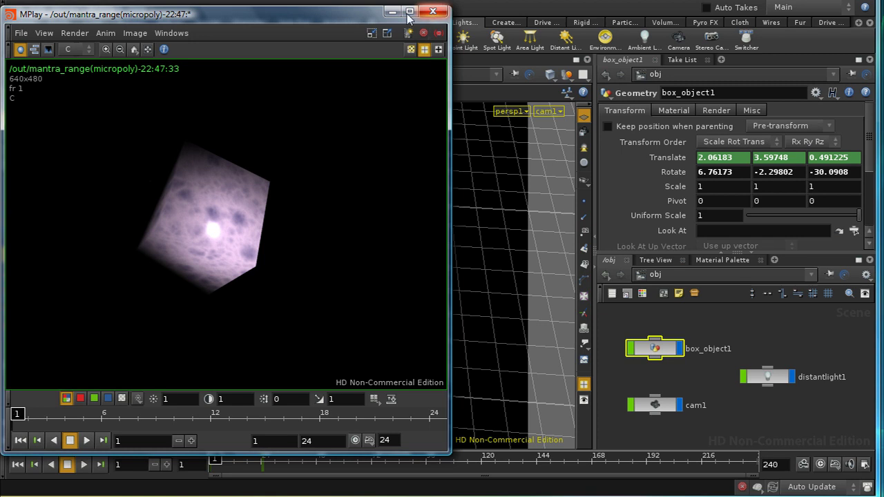
{"action": "left_click", "coordinate": [432, 11]}
Switch the network from obj to shop and go into the basic shader inside basic_surface.
{"action": "left_click", "coordinate": [640, 274]}
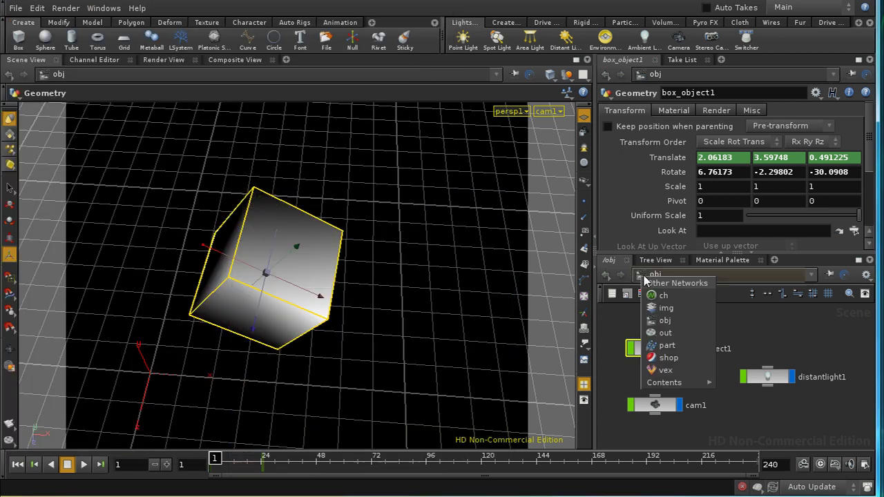
{"action": "left_click", "coordinate": [676, 359]}
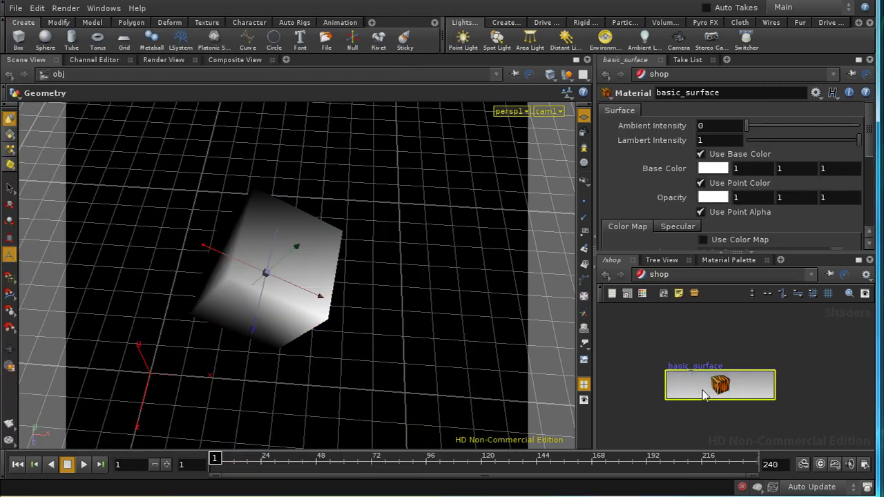
{"action": "double_click", "coordinate": [710, 399]}
{"action": "double_click", "coordinate": [701, 389]}
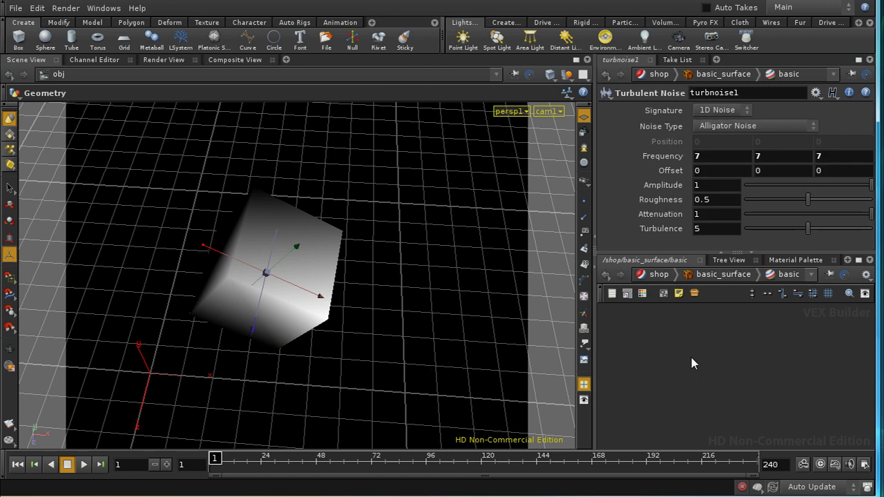
Widen the gap between the global1 and turbnoise1 nodes.
{"action": "scroll", "coordinate": [637, 389], "scroll_direction": "up", "scroll_amount": 3}
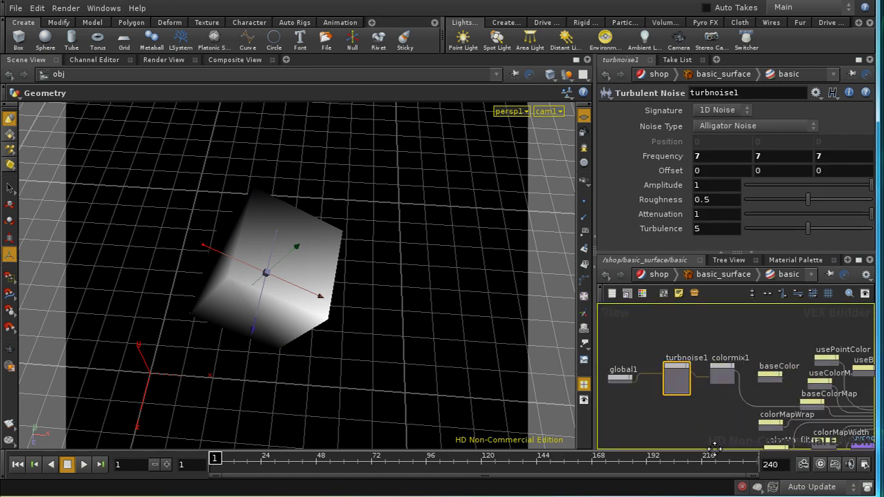
{"action": "scroll", "coordinate": [714, 448], "scroll_direction": "up", "scroll_amount": 5}
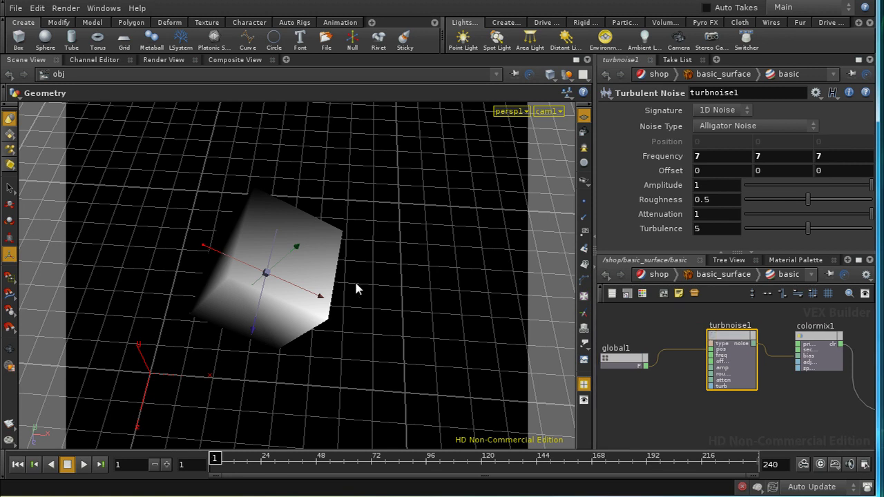
{"action": "left_click", "coordinate": [629, 364]}
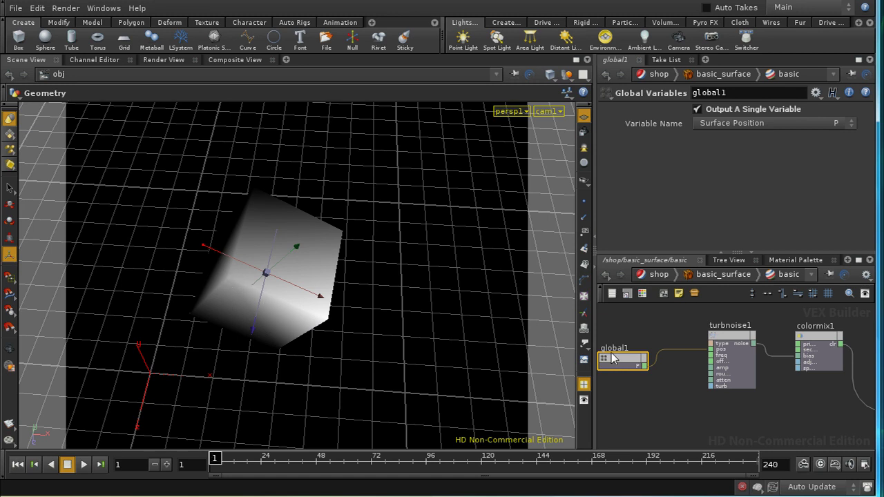
{"action": "left_click_drag", "start_coordinate": [680, 363], "coordinate": [667, 367]}
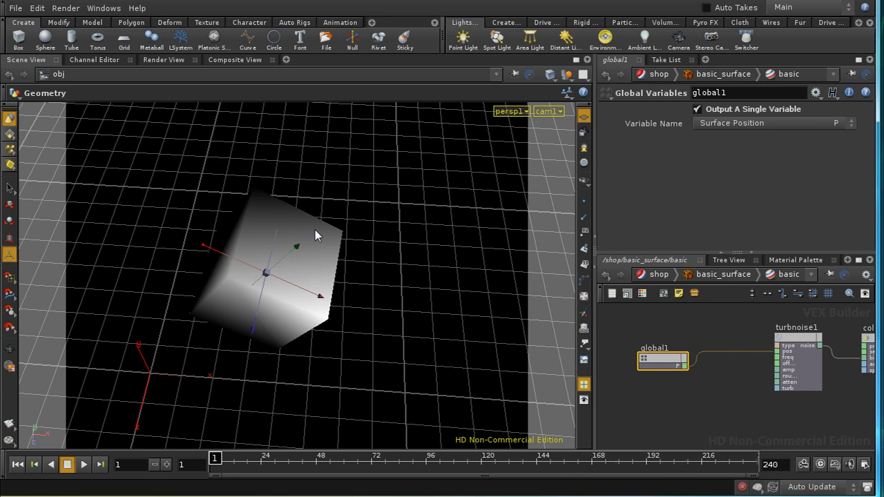
Move global1 further away from turbnoise1 and place a Transform node in the gap between them.
{"action": "mouse_move", "coordinate": [214, 458]}
{"action": "left_mouse_down"}
{"action": "mouse_move", "coordinate": [257, 457]}
{"action": "mouse_move", "coordinate": [207, 458]}
{"action": "left_mouse_up"}
{"action": "middle_click_drag", "start_coordinate": [700, 404], "coordinate": [753, 397]}
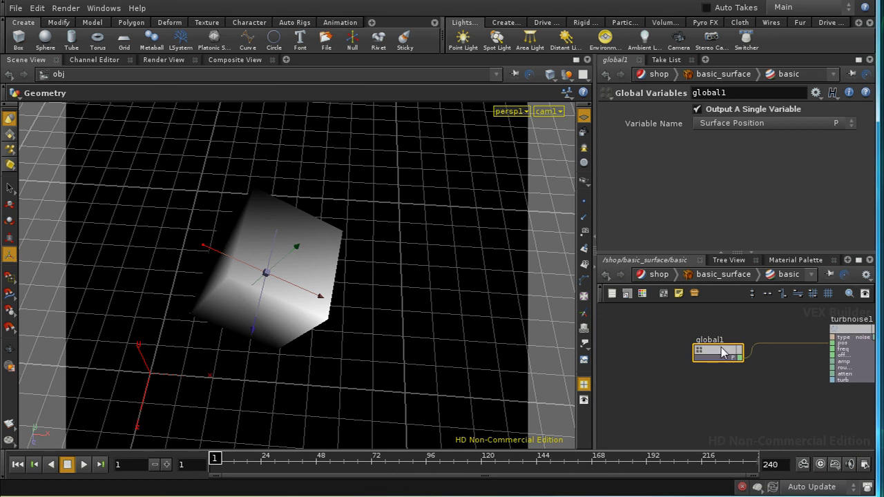
{"action": "left_click_drag", "start_coordinate": [722, 352], "coordinate": [645, 355]}
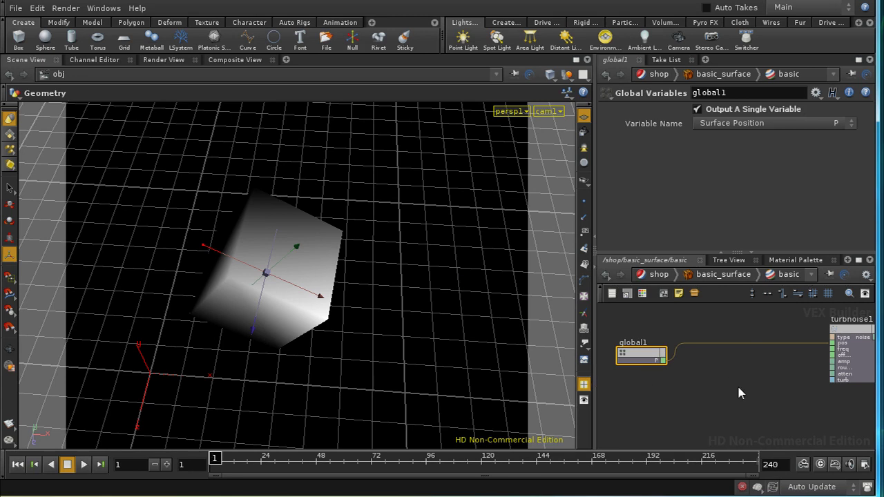
{"action": "key", "text": "Tab"}
{"action": "type", "text": "tr"}
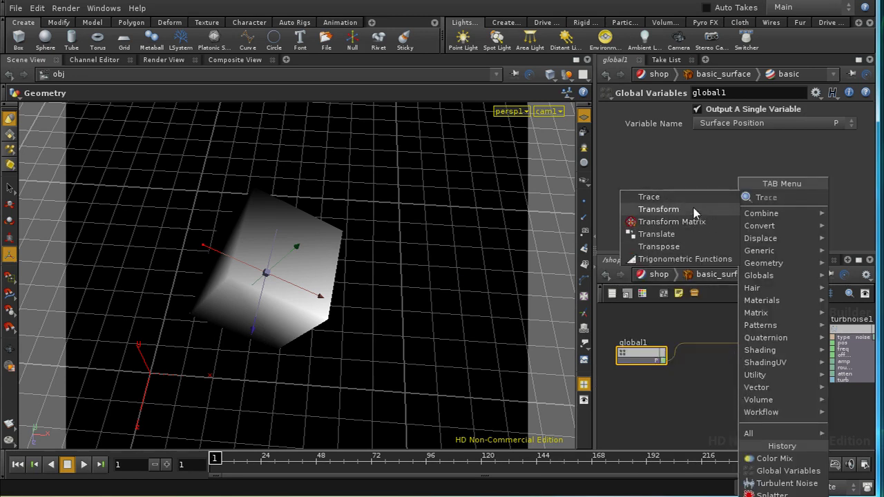
{"action": "left_click", "coordinate": [680, 209]}
{"action": "left_click", "coordinate": [736, 366]}
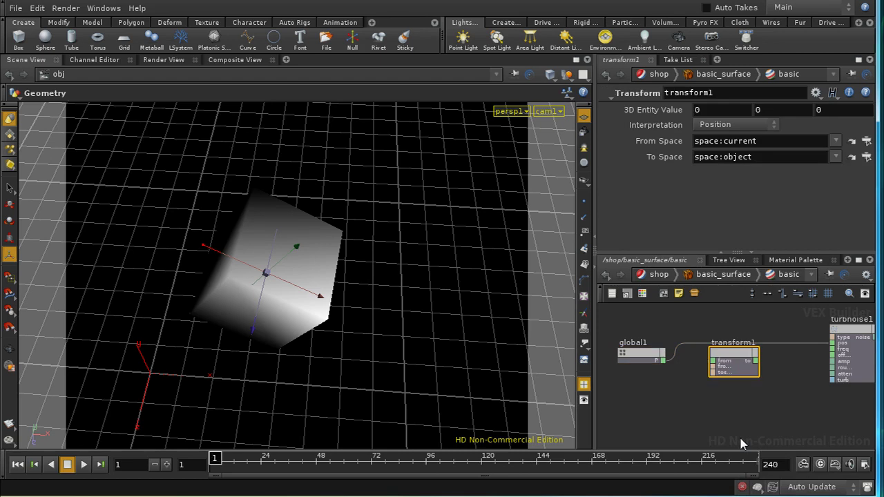
Connect global1's P output to the from input of transform1.
{"action": "scroll", "coordinate": [771, 398], "scroll_direction": "up", "scroll_amount": 2}
{"action": "middle_click_drag", "start_coordinate": [669, 390], "coordinate": [693, 410]}
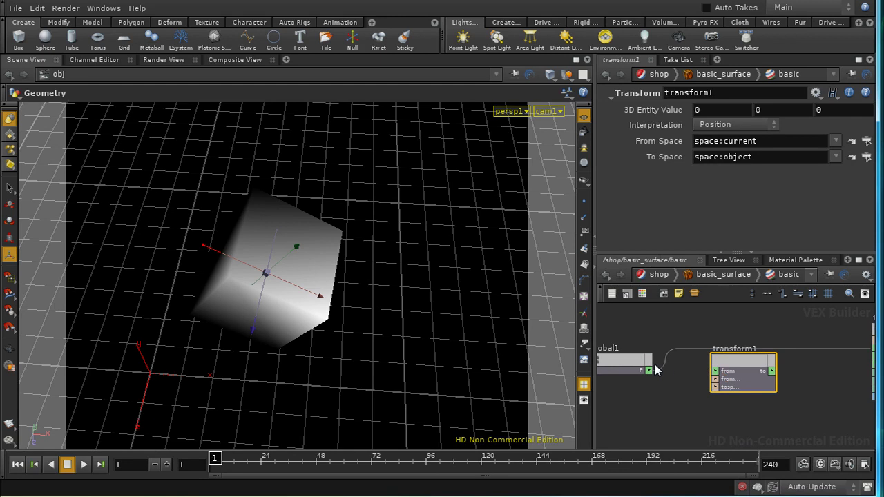
{"action": "left_click_drag", "start_coordinate": [649, 370], "coordinate": [718, 375]}
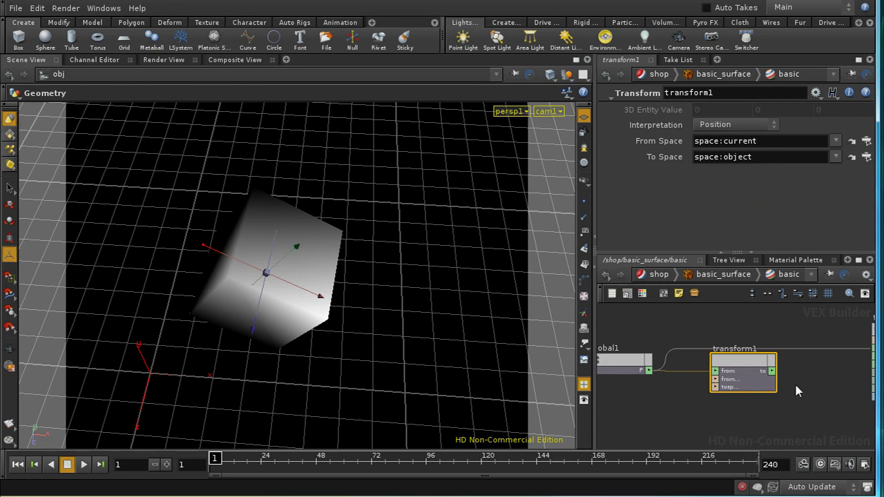
Examine the To Space and Interpretation options of transform1, keeping space:object and Position.
{"action": "left_click", "coordinate": [835, 157]}
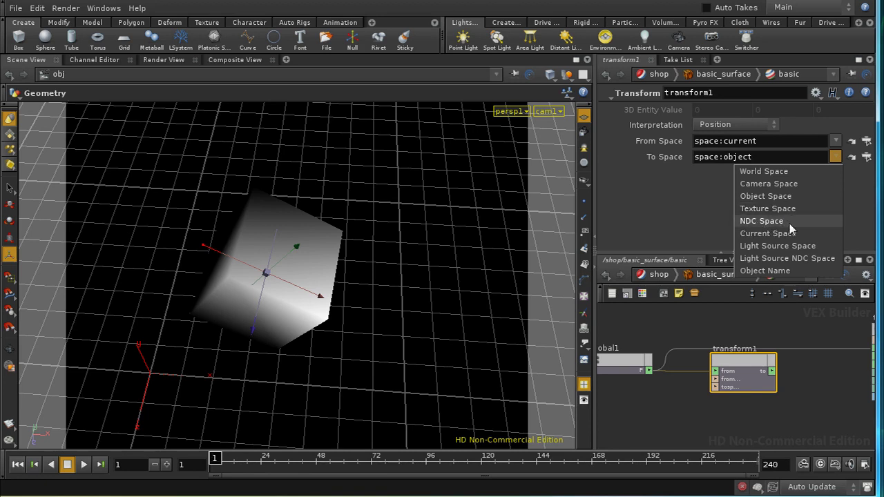
{"action": "left_click", "coordinate": [799, 376]}
{"action": "middle_click_drag", "start_coordinate": [775, 371], "coordinate": [752, 370]}
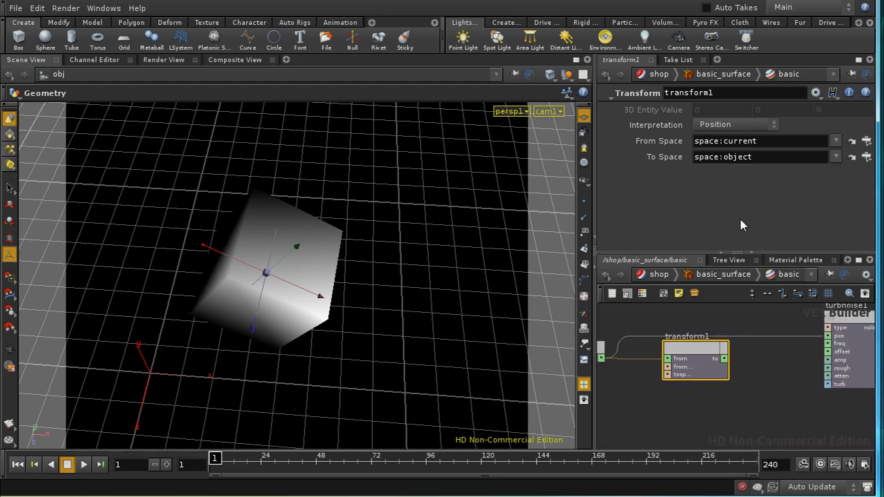
{"action": "middle_click_drag", "start_coordinate": [672, 329], "coordinate": [718, 327]}
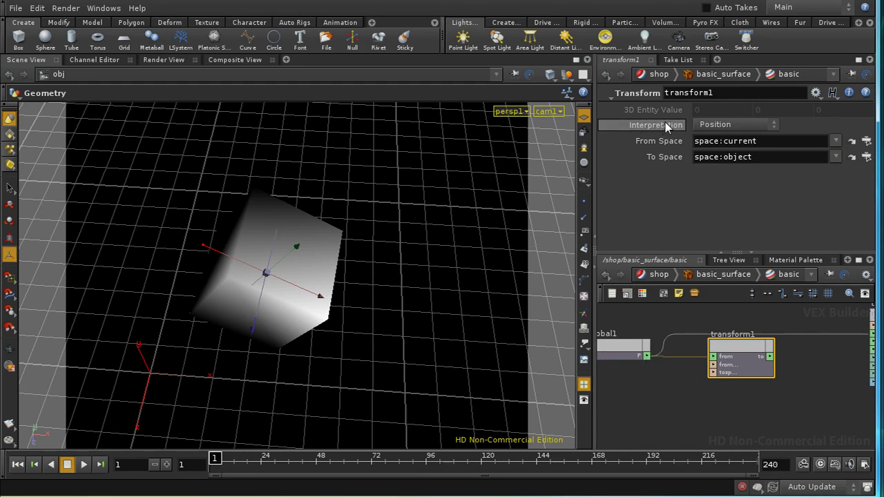
{"action": "left_click", "coordinate": [775, 127]}
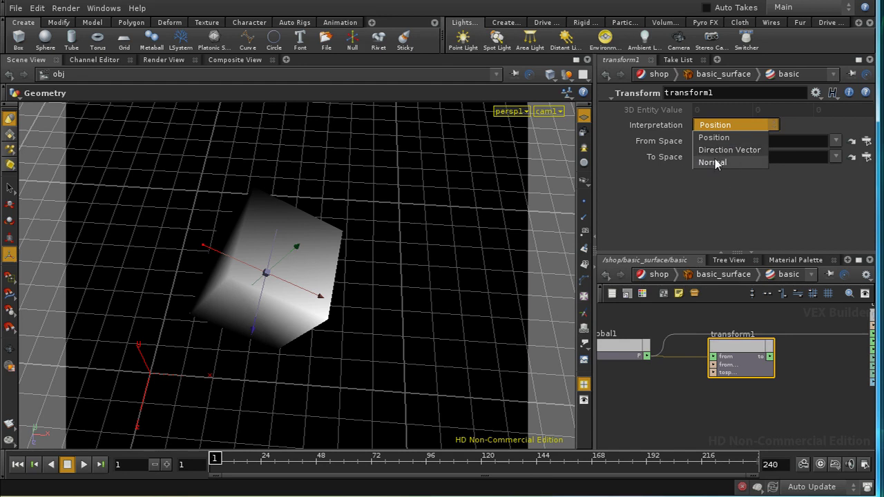
{"action": "left_click", "coordinate": [731, 138]}
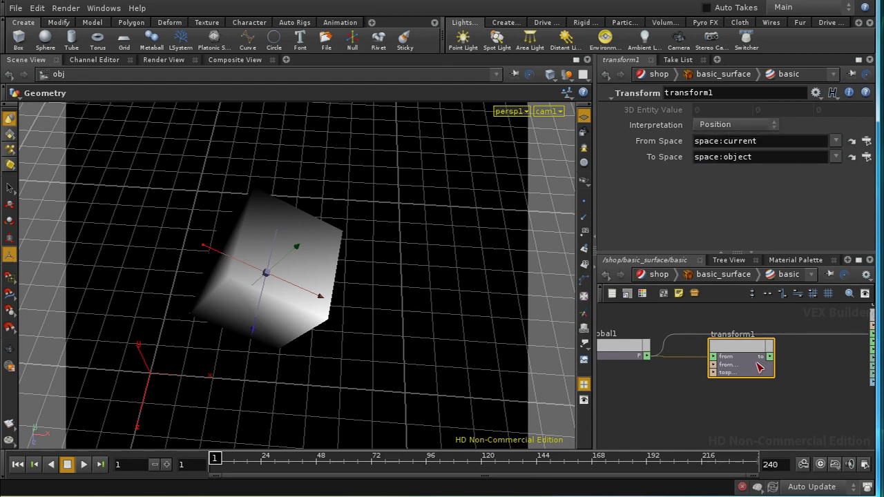
Connect transform1's to output to the pos input of turbnoise1 in place of the direct position link.
{"action": "middle_click_drag", "start_coordinate": [796, 405], "coordinate": [657, 405]}
{"action": "left_click", "coordinate": [651, 383]}
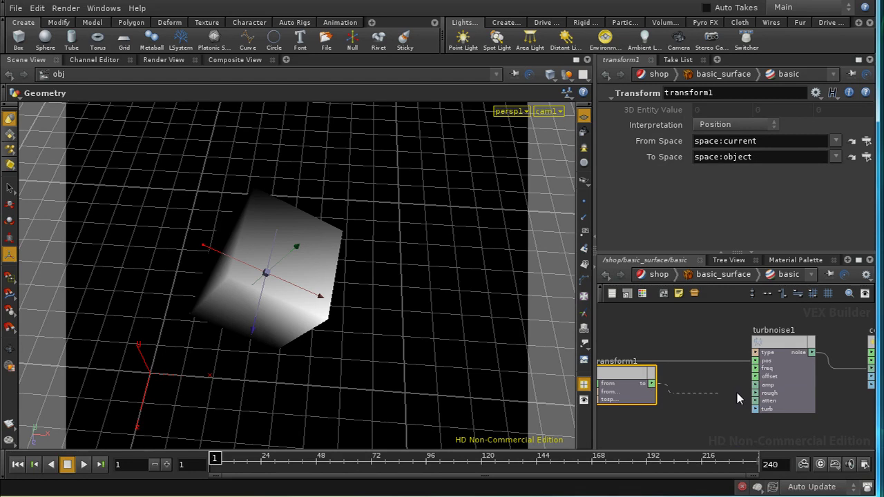
{"action": "left_click", "coordinate": [756, 360]}
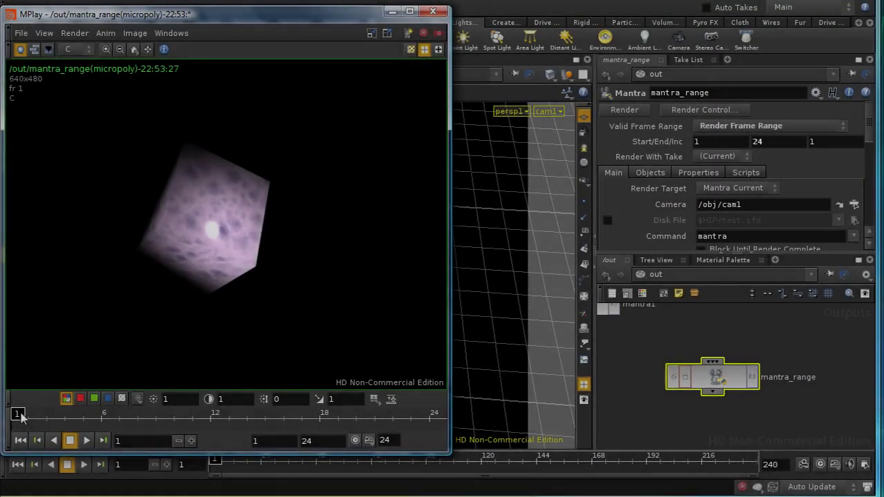
Scrub through the new mantra_range frames in MPlay to check the noise on the moving box, and minimize MPlay.
{"action": "mouse_move", "coordinate": [21, 415]}
{"action": "left_mouse_down"}
{"action": "mouse_move", "coordinate": [311, 415]}
{"action": "mouse_move", "coordinate": [96, 415]}
{"action": "mouse_move", "coordinate": [161, 399]}
{"action": "mouse_move", "coordinate": [232, 416]}
{"action": "mouse_move", "coordinate": [314, 418]}
{"action": "mouse_move", "coordinate": [59, 418]}
{"action": "mouse_move", "coordinate": [319, 418]}
{"action": "mouse_move", "coordinate": [2, 428]}
{"action": "left_mouse_up"}
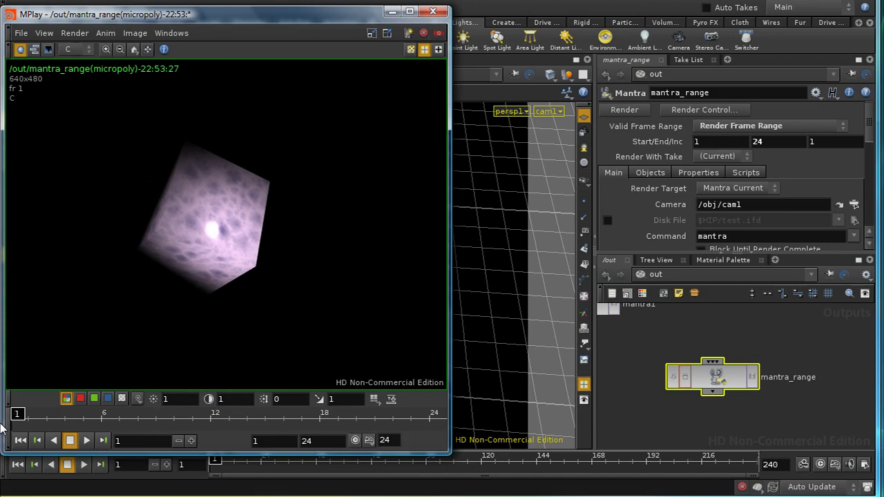
{"action": "left_click", "coordinate": [391, 12]}
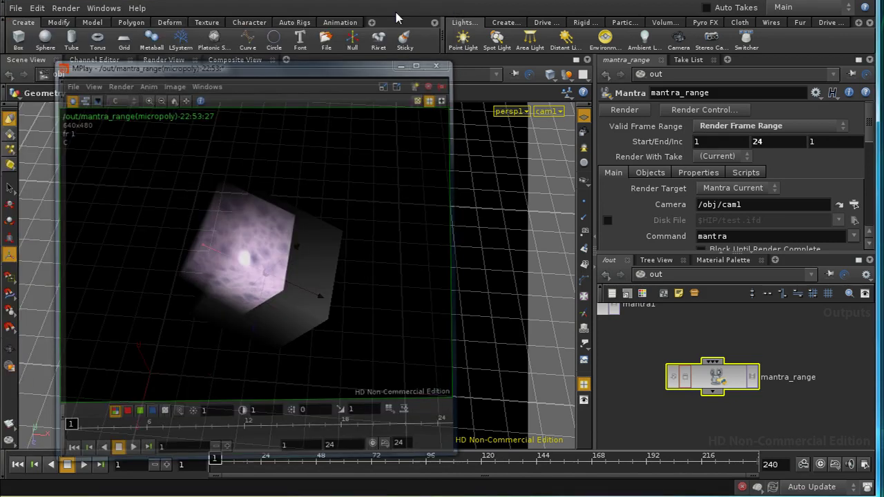
Switch the network from out to obj.
{"action": "key", "text": "h"}
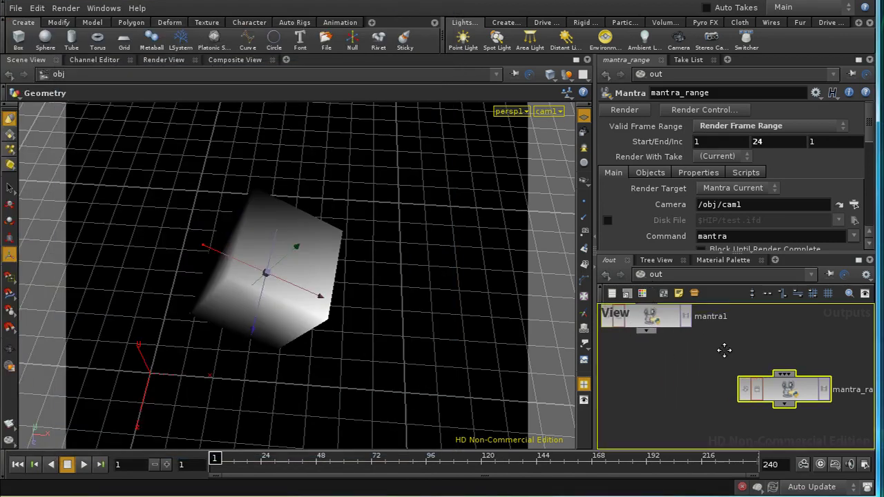
{"action": "left_click", "coordinate": [658, 275]}
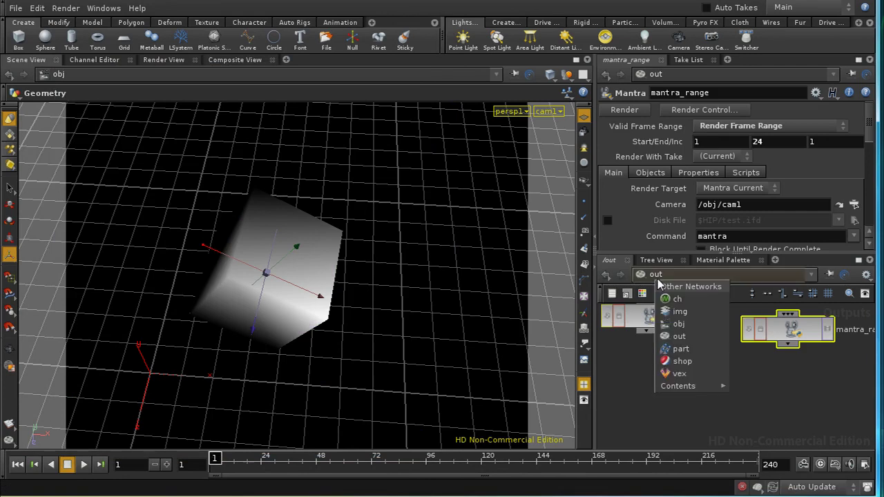
{"action": "left_click", "coordinate": [666, 306]}
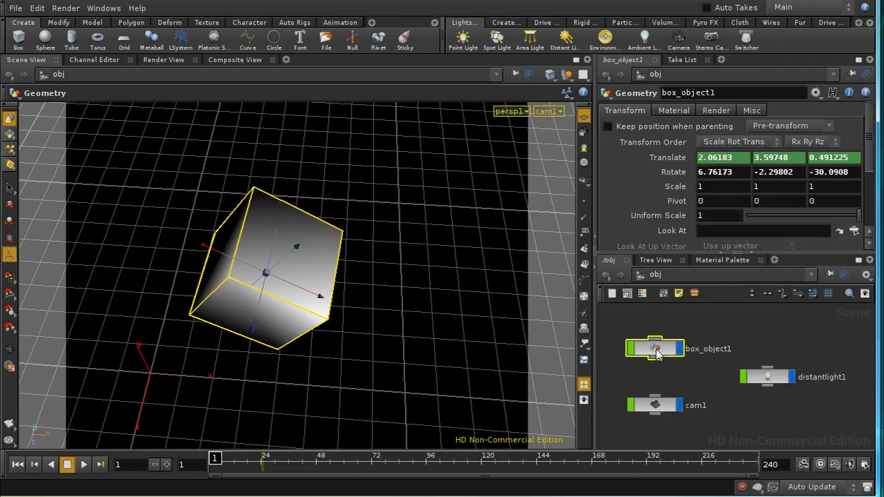
Compare box_object1's object-level transform with the geometry-level box1 node inside it, and return to the obj level.
{"action": "double_click", "coordinate": [656, 351]}
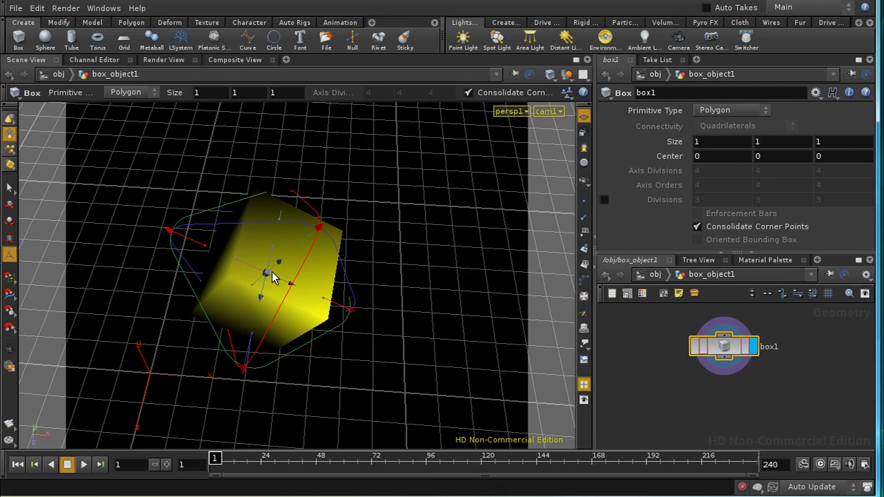
{"action": "left_click", "coordinate": [656, 275]}
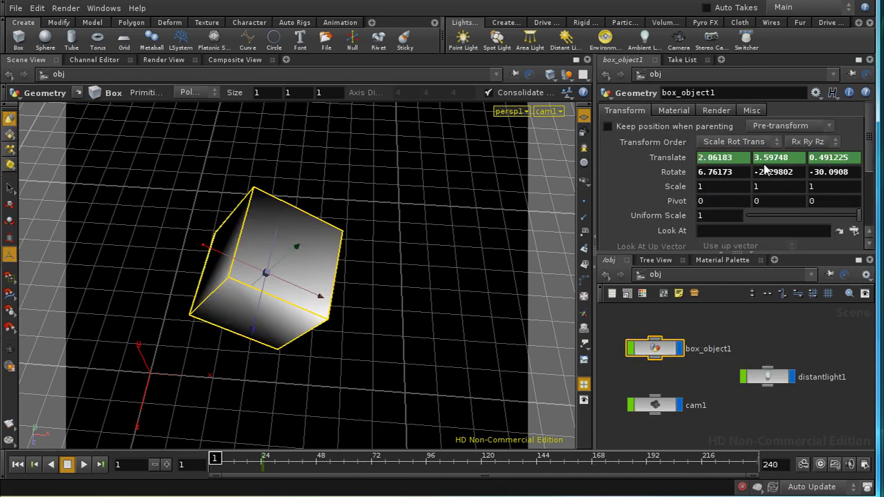
{"action": "double_click", "coordinate": [654, 349]}
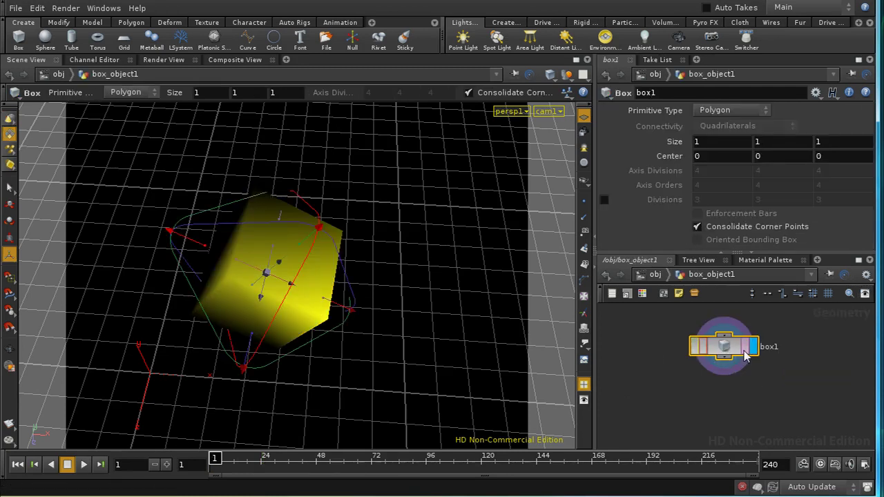
{"action": "key", "text": "u"}
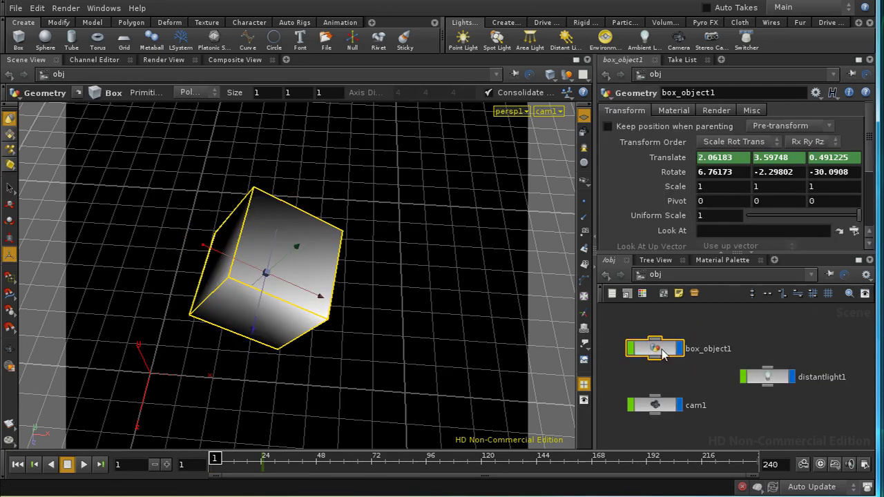
Delete the animation channels from box_object1's Translate parameter.
{"action": "right_click", "coordinate": [675, 157]}
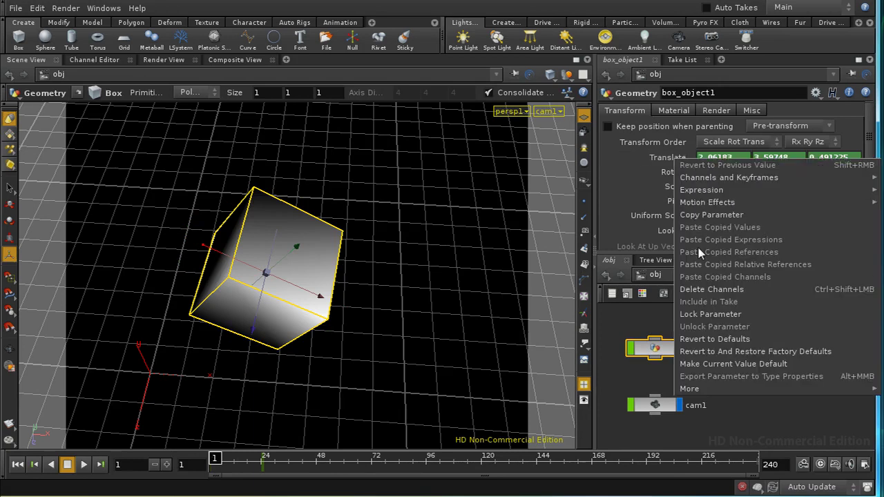
{"action": "left_click", "coordinate": [704, 289]}
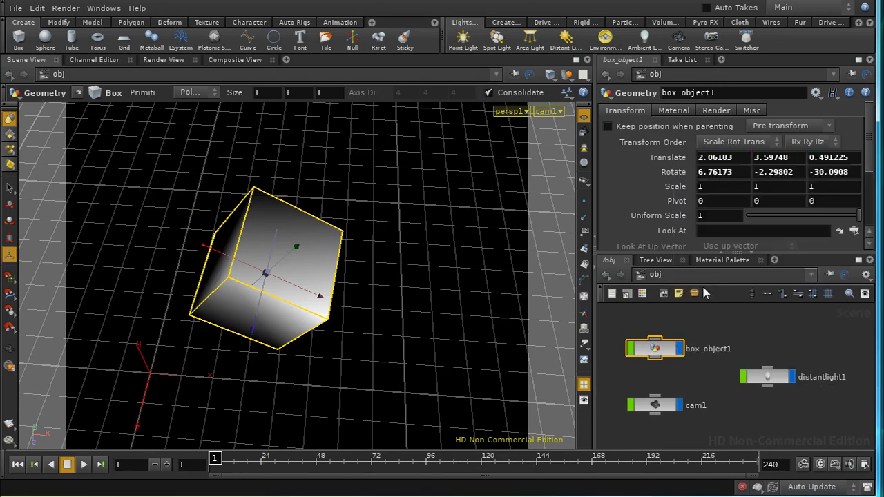
Go into box_object1, select the box's top face and apply a Transform node to it.
{"action": "double_click", "coordinate": [654, 349]}
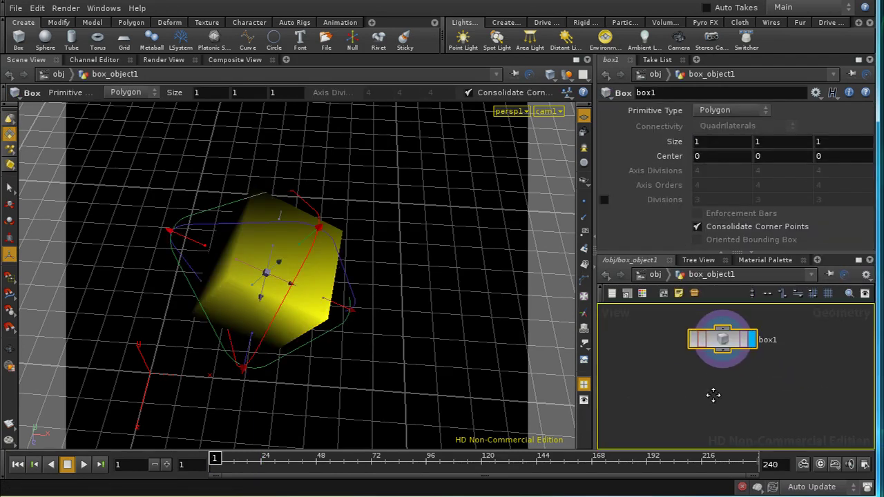
{"action": "key", "text": "s"}
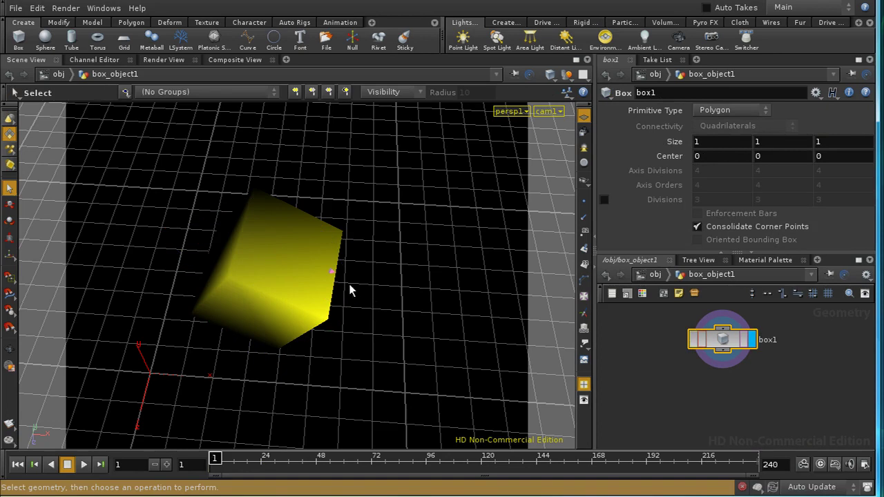
{"action": "left_click", "coordinate": [309, 272]}
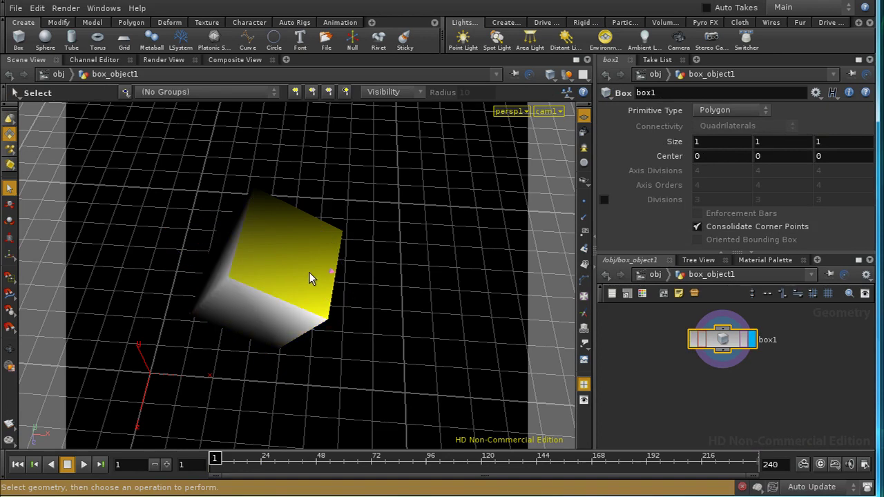
{"action": "key", "text": "Tab"}
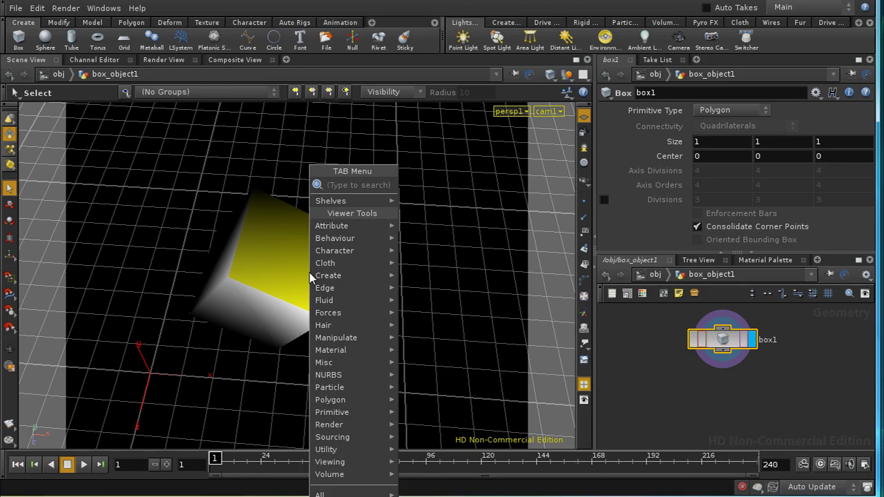
{"action": "type", "text": "tr"}
{"action": "left_click", "coordinate": [435, 209]}
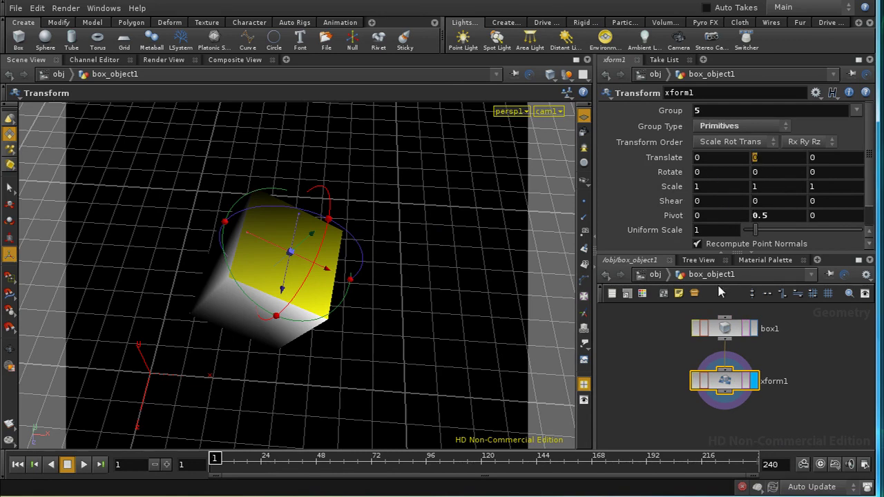
Set xform1's Y translate to the expression $F * .5 and preview the face's motion on the timeline.
{"action": "type", "text": "$F * .5"}
{"action": "key", "text": "Return"}
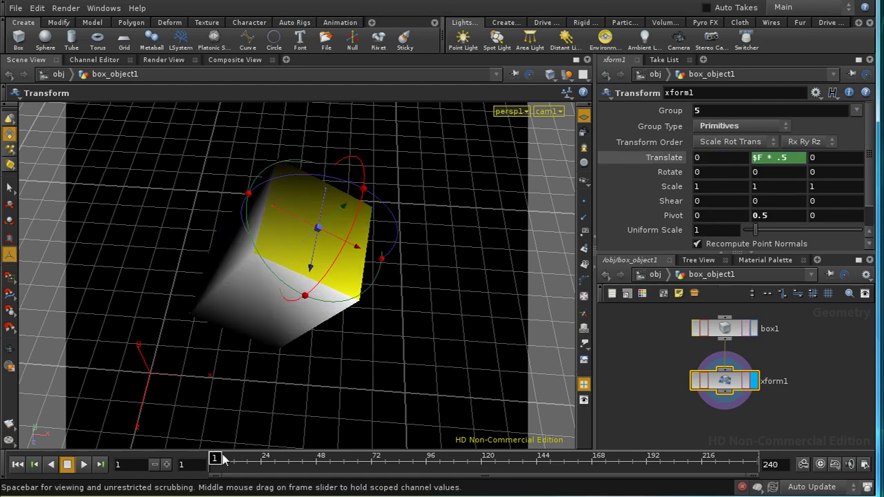
{"action": "left_click_drag", "start_coordinate": [218, 460], "coordinate": [193, 469]}
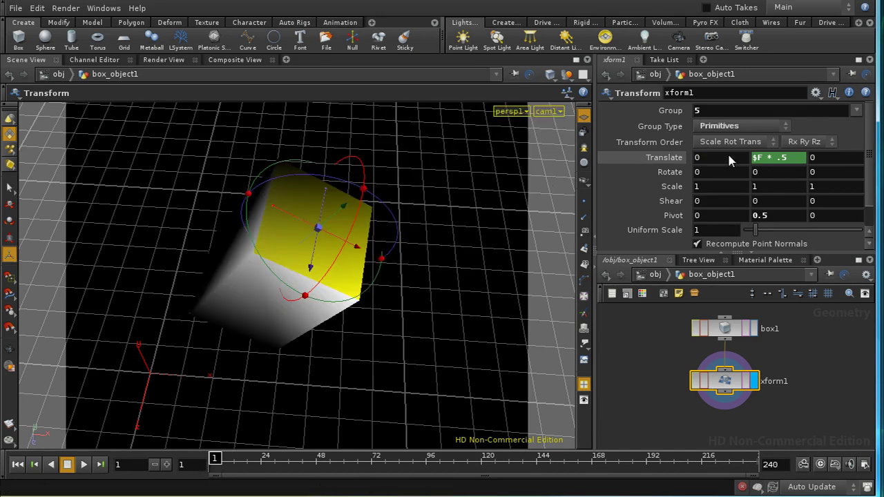
Change xform1's Y translate expression to $F * .1 and preview the slower motion on the timeline.
{"action": "left_click", "coordinate": [798, 159]}
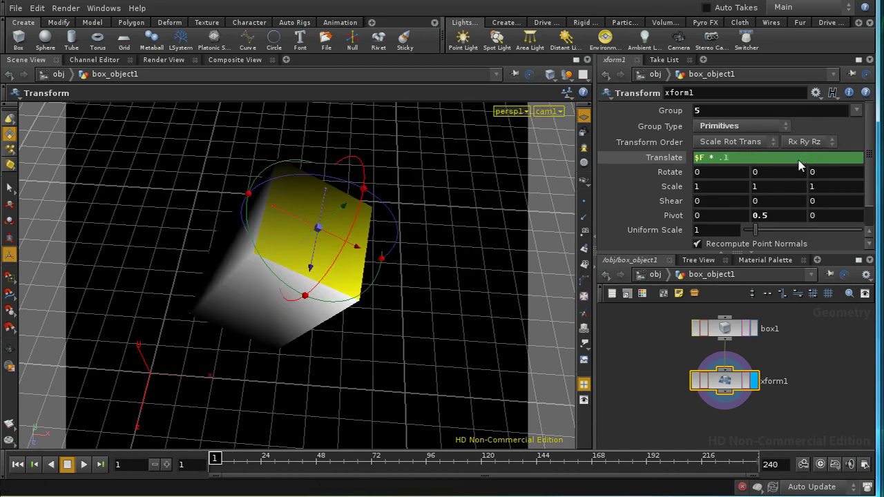
{"action": "key", "text": "Return"}
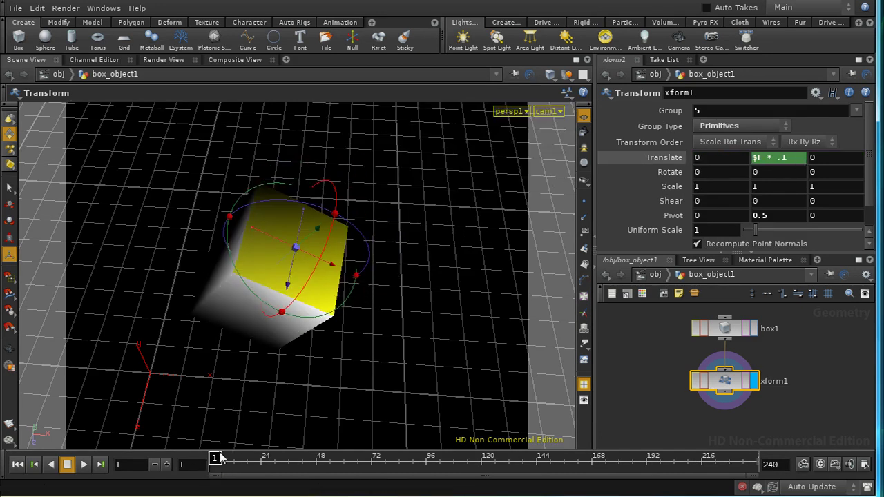
{"action": "mouse_move", "coordinate": [216, 459]}
{"action": "left_mouse_down"}
{"action": "mouse_move", "coordinate": [253, 460]}
{"action": "mouse_move", "coordinate": [204, 463]}
{"action": "mouse_move", "coordinate": [268, 461]}
{"action": "mouse_move", "coordinate": [211, 464]}
{"action": "left_mouse_up"}
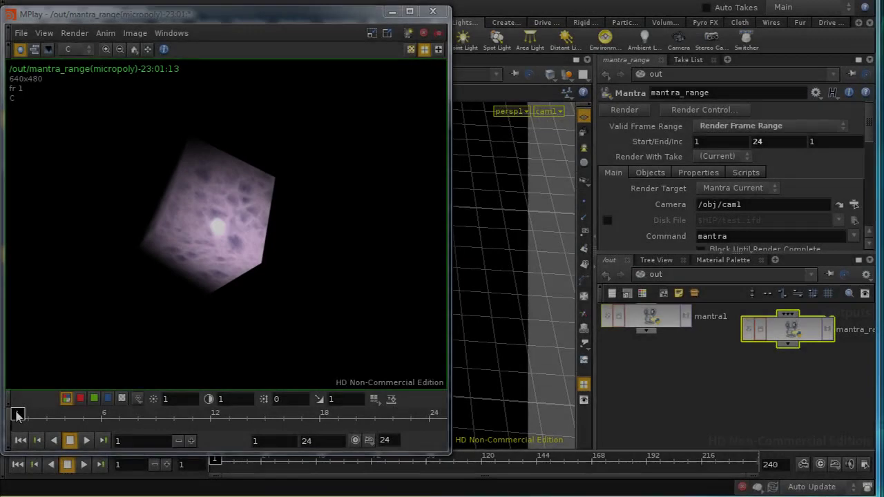
Scrub through the mantra_range render in MPlay to examine the noise pattern on the deforming box.
{"action": "mouse_move", "coordinate": [16, 415]}
{"action": "left_mouse_down"}
{"action": "mouse_move", "coordinate": [148, 424]}
{"action": "mouse_move", "coordinate": [212, 440]}
{"action": "mouse_move", "coordinate": [233, 427]}
{"action": "mouse_move", "coordinate": [118, 426]}
{"action": "mouse_move", "coordinate": [238, 414]}
{"action": "mouse_move", "coordinate": [14, 414]}
{"action": "left_mouse_up"}
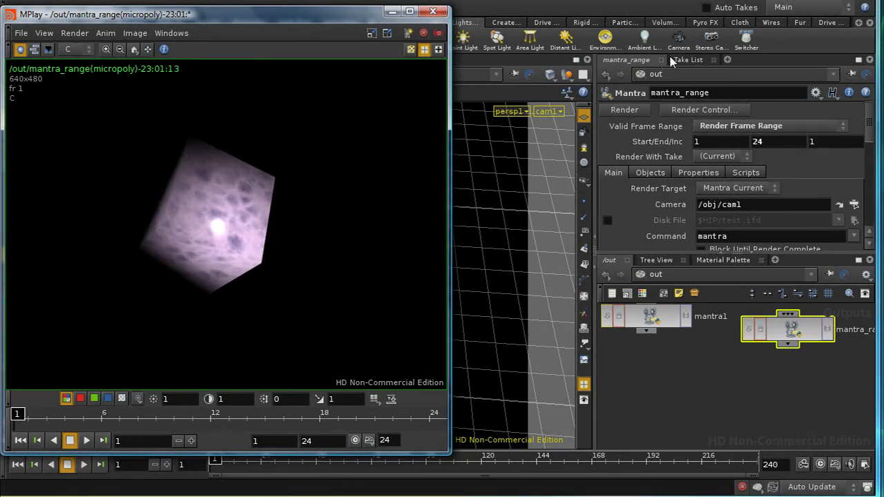
Close the MPlay render and enter the basic shader inside basic_surface to examine how transform1 feeds the turbulent noise position.
{"action": "left_click", "coordinate": [432, 11]}
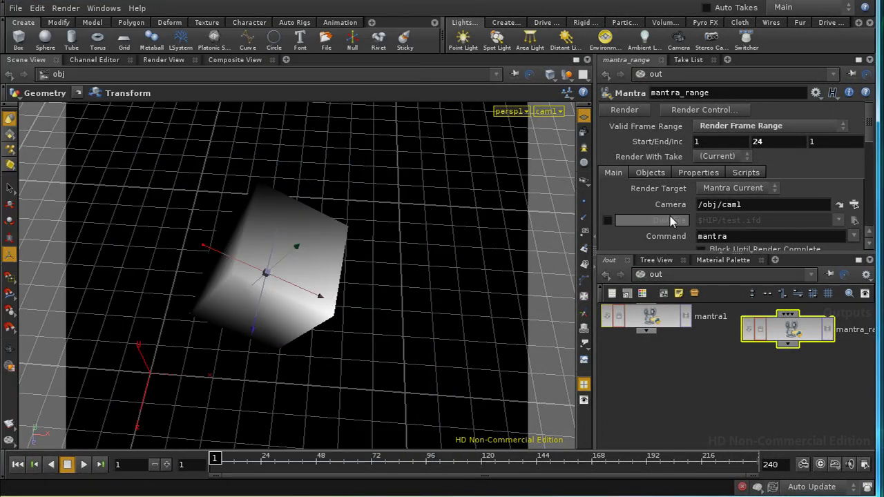
{"action": "left_click", "coordinate": [655, 276]}
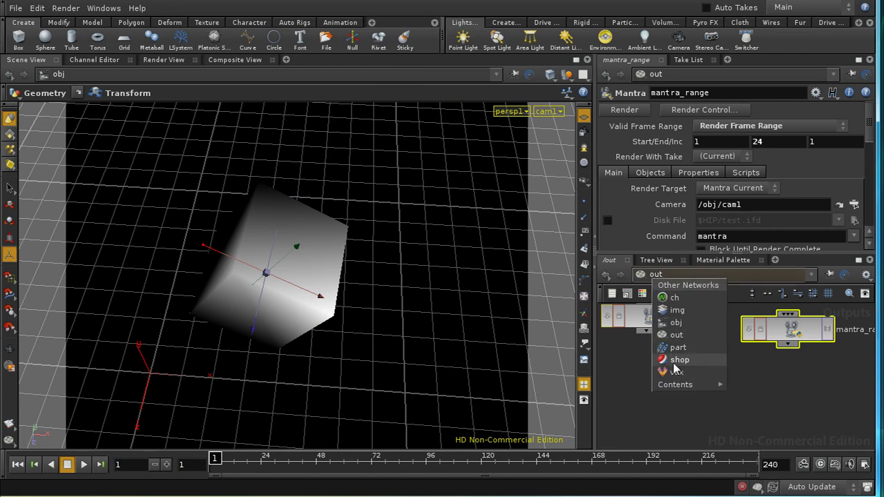
{"action": "left_click", "coordinate": [680, 361]}
{"action": "double_click", "coordinate": [693, 378]}
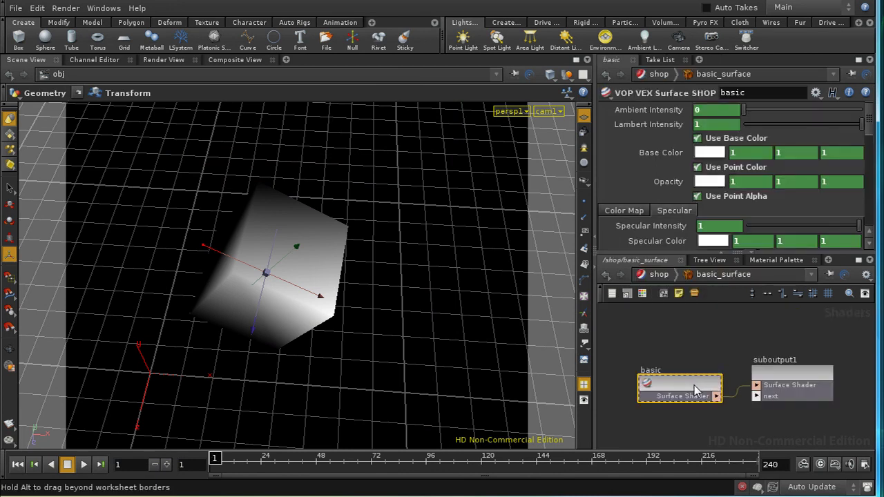
{"action": "double_click", "coordinate": [694, 385]}
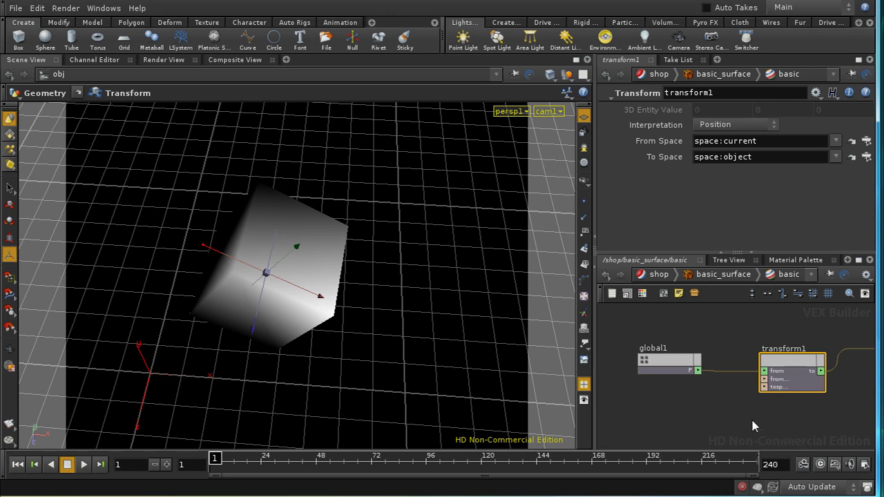
{"action": "middle_click_drag", "start_coordinate": [750, 417], "coordinate": [665, 375]}
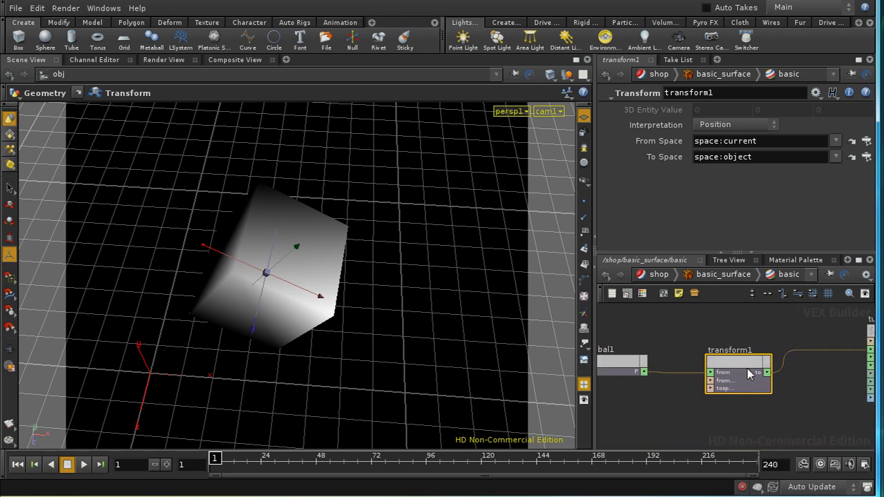
{"action": "middle_click_drag", "start_coordinate": [809, 382], "coordinate": [724, 365]}
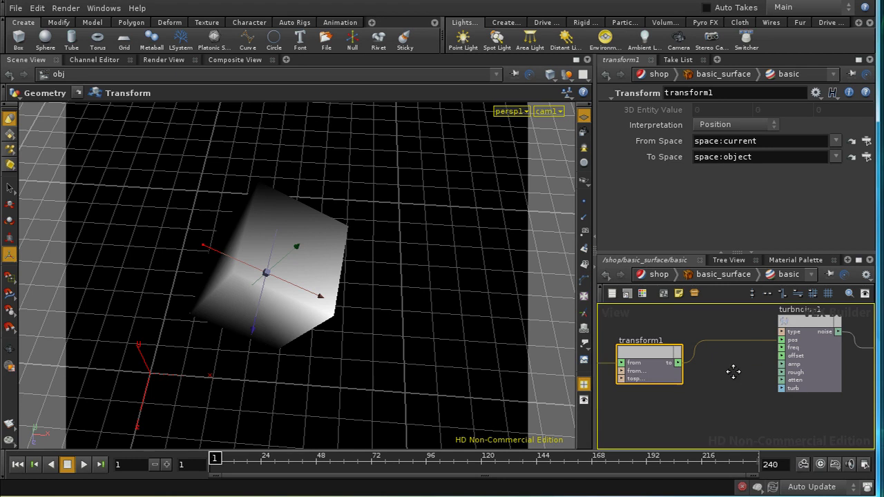
{"action": "middle_click_drag", "start_coordinate": [657, 348], "coordinate": [706, 357]}
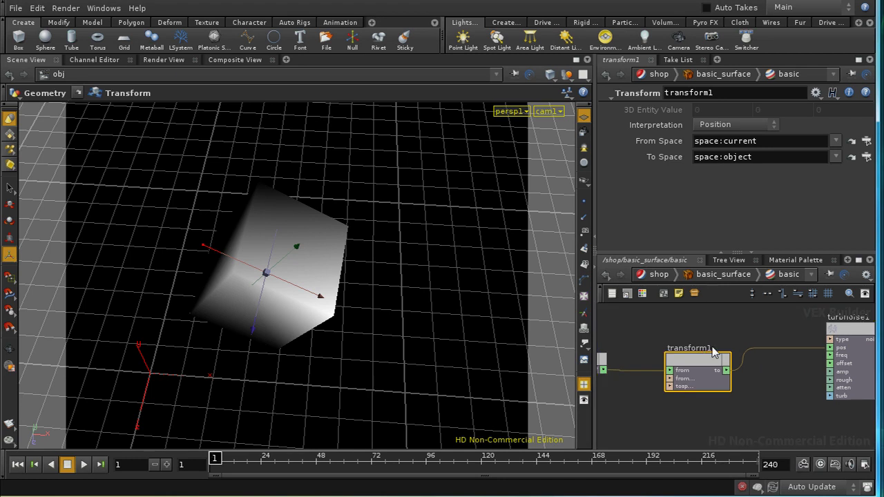
{"action": "middle_click_drag", "start_coordinate": [653, 338], "coordinate": [712, 349]}
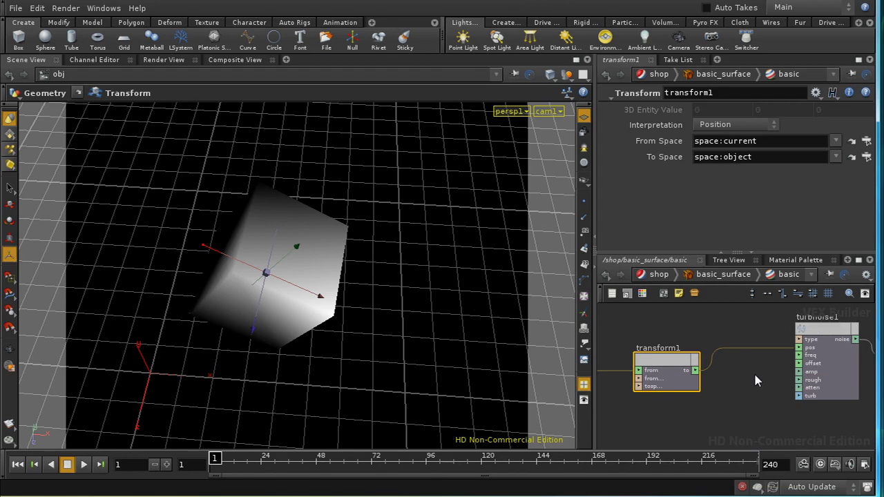
{"action": "middle_click_drag", "start_coordinate": [629, 408], "coordinate": [681, 395]}
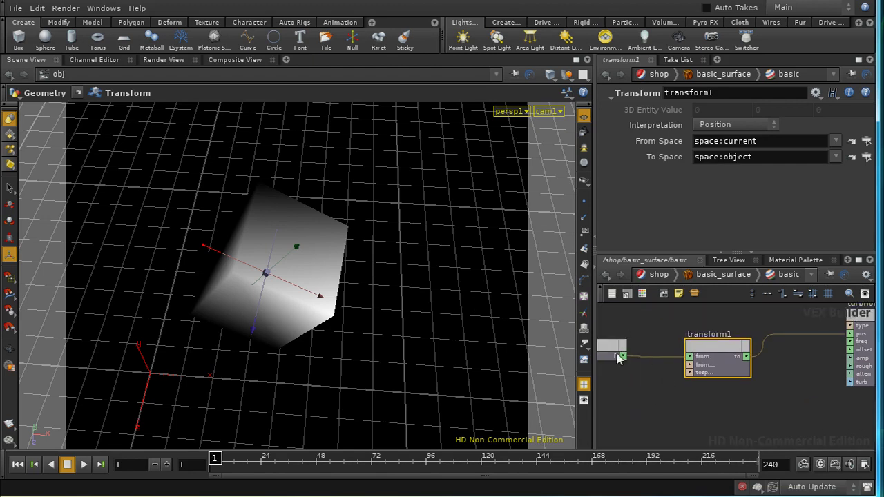
Return to the object level, go into box_object1 and insert a Rest Position node between box1 and xform1.
{"action": "left_click", "coordinate": [660, 274]}
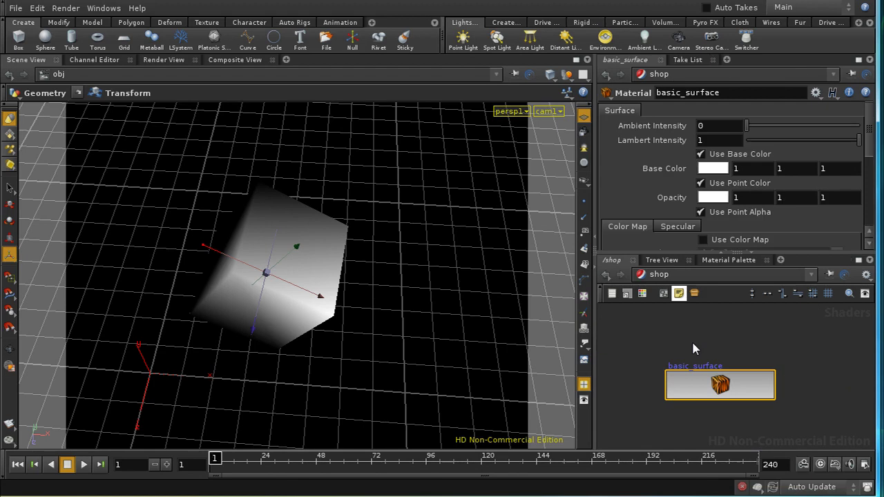
{"action": "left_click", "coordinate": [713, 281]}
{"action": "left_click", "coordinate": [727, 320]}
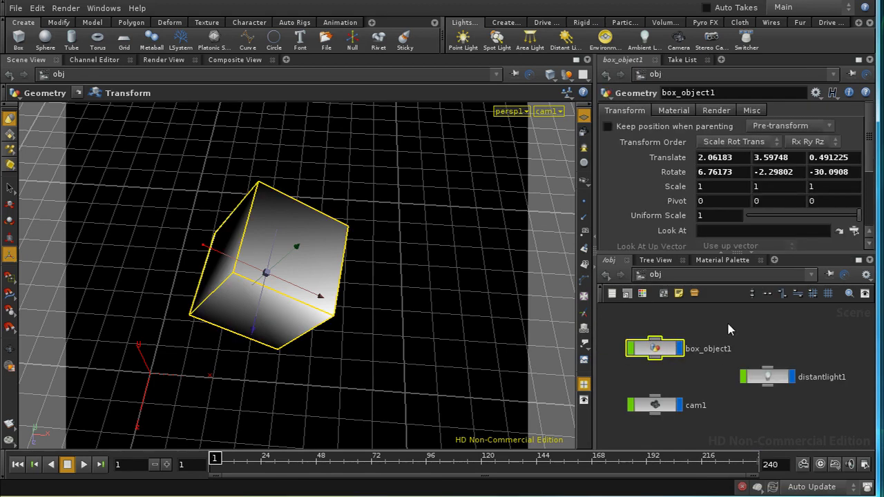
{"action": "double_click", "coordinate": [667, 352]}
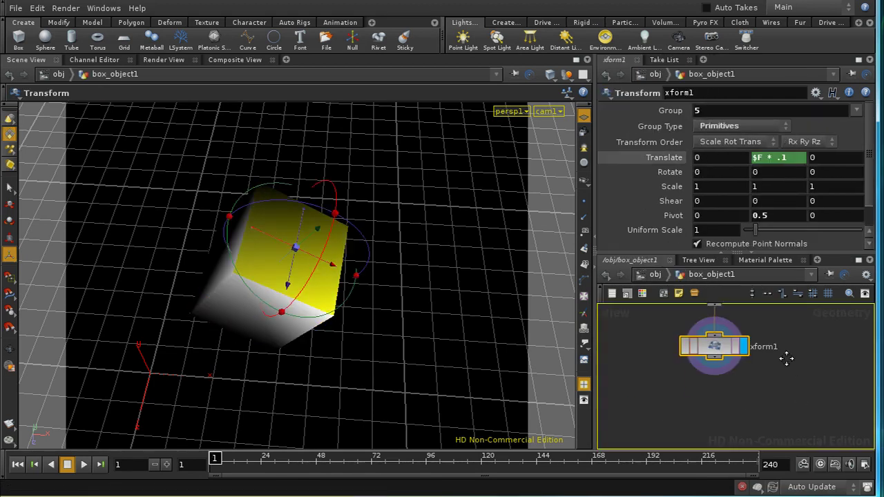
{"action": "left_click_drag", "start_coordinate": [714, 358], "coordinate": [715, 400]}
{"action": "middle_click_drag", "start_coordinate": [753, 376], "coordinate": [783, 390]}
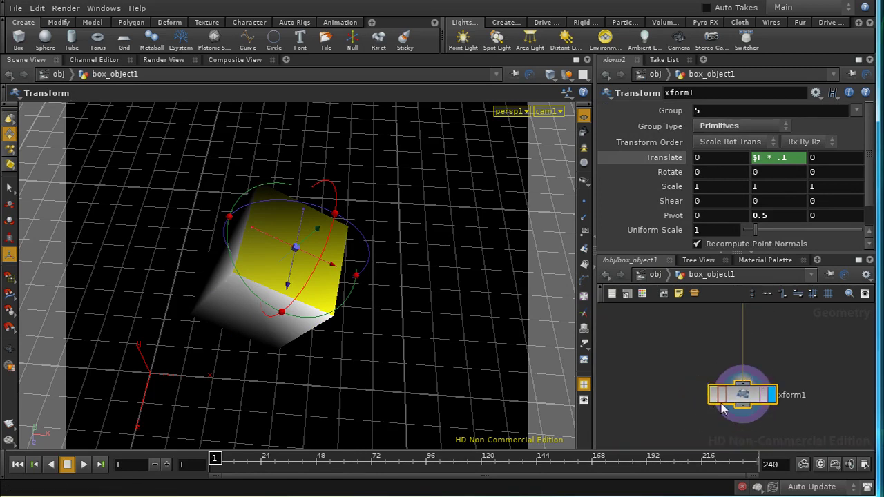
{"action": "middle_click_drag", "start_coordinate": [792, 337], "coordinate": [783, 420]}
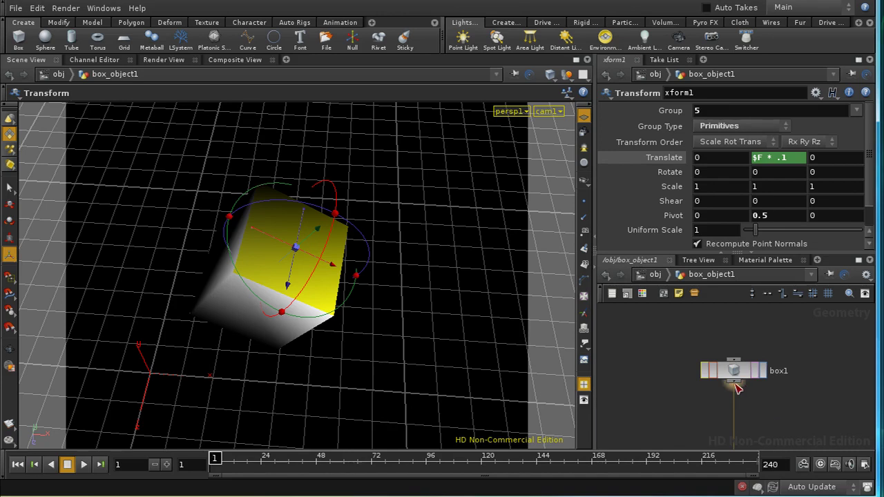
{"action": "key", "text": "Tab"}
{"action": "type", "text": "re"}
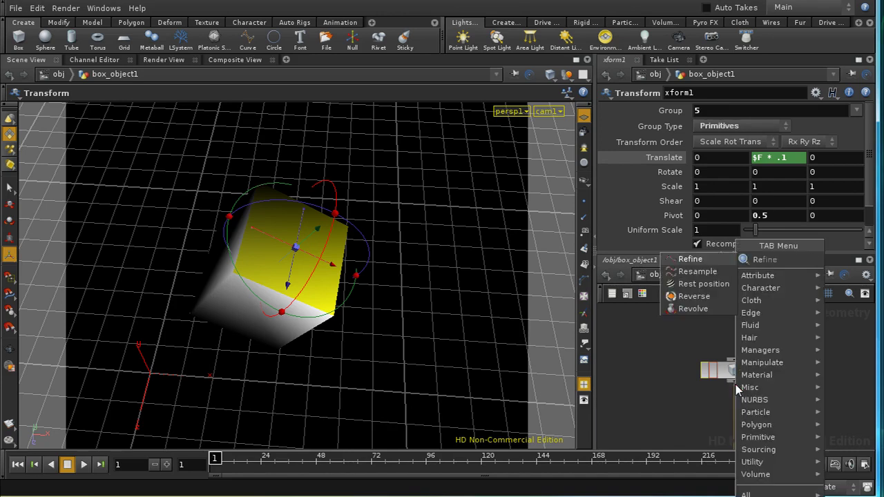
{"action": "left_click", "coordinate": [704, 284]}
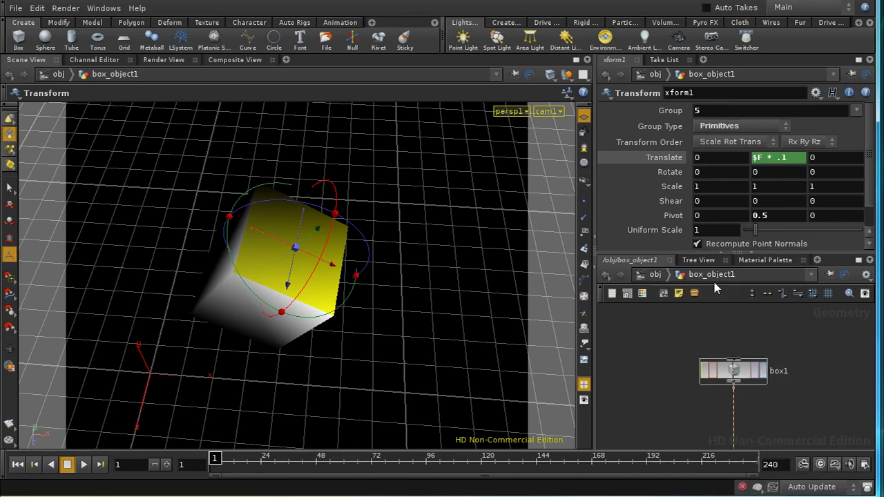
{"action": "left_click", "coordinate": [734, 413]}
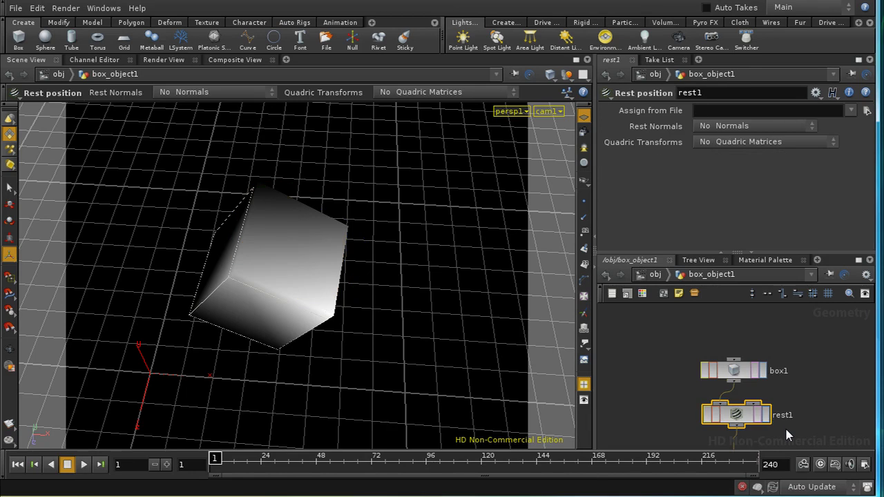
{"action": "left_click_drag", "start_coordinate": [732, 442], "coordinate": [731, 428]}
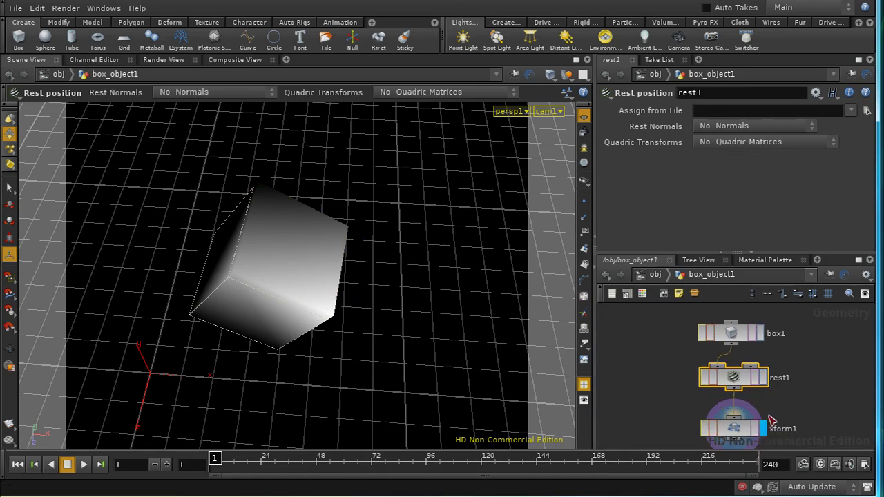
Add a Details View pane beside the scene view to show the point attributes of rest1.
{"action": "left_click", "coordinate": [286, 60]}
{"action": "mouse_move", "coordinate": [344, 83]}
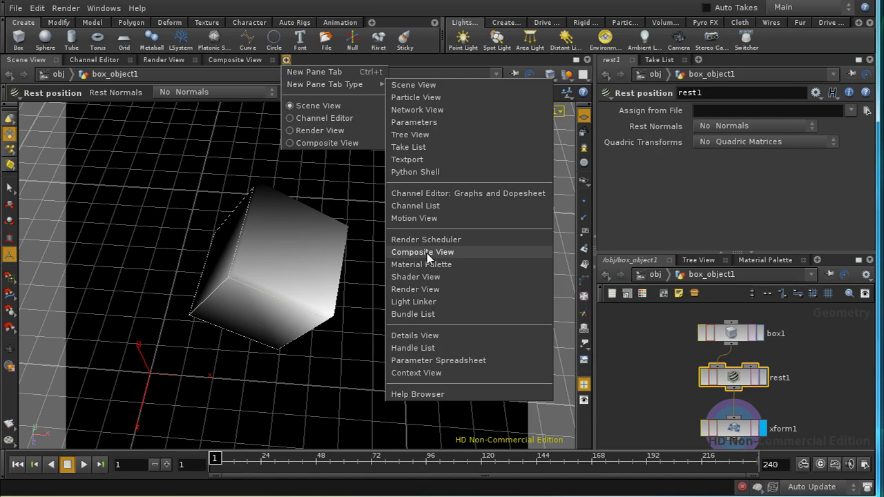
{"action": "left_click", "coordinate": [414, 335]}
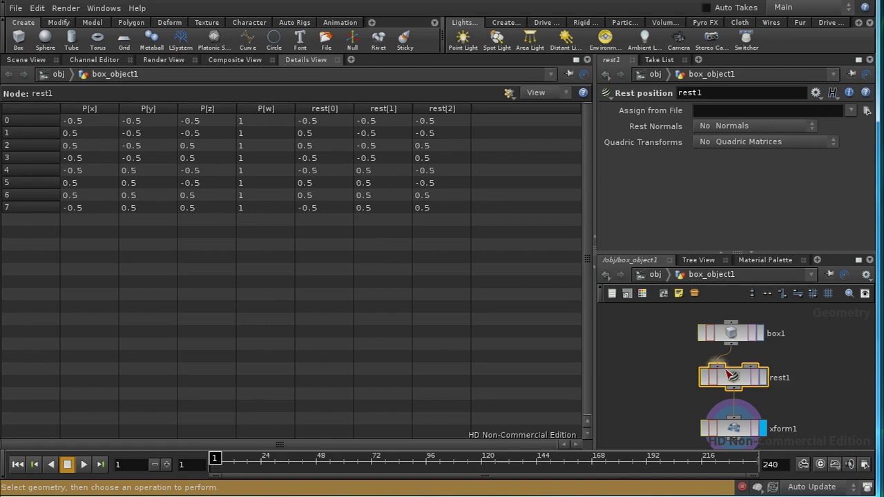
{"action": "left_click_drag", "start_coordinate": [732, 373], "coordinate": [731, 373]}
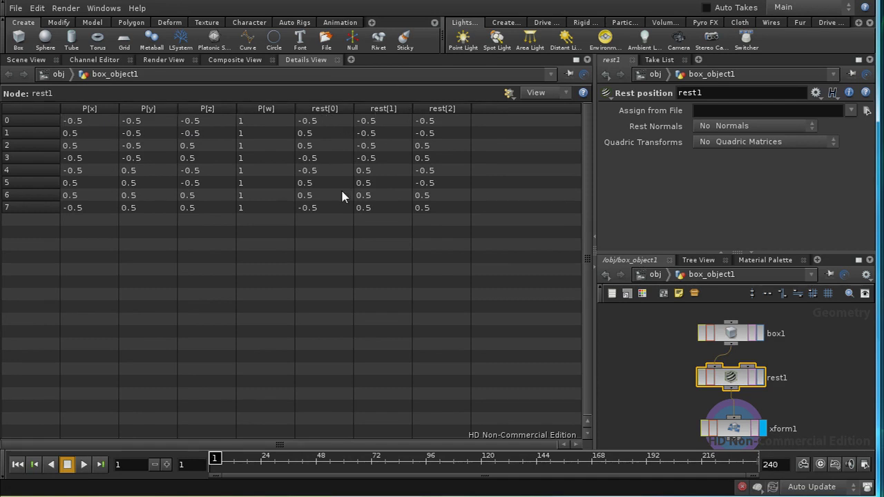
Move the timeline to frame 26 and compare the P and rest attributes of xform1 and rest1.
{"action": "left_click", "coordinate": [737, 429]}
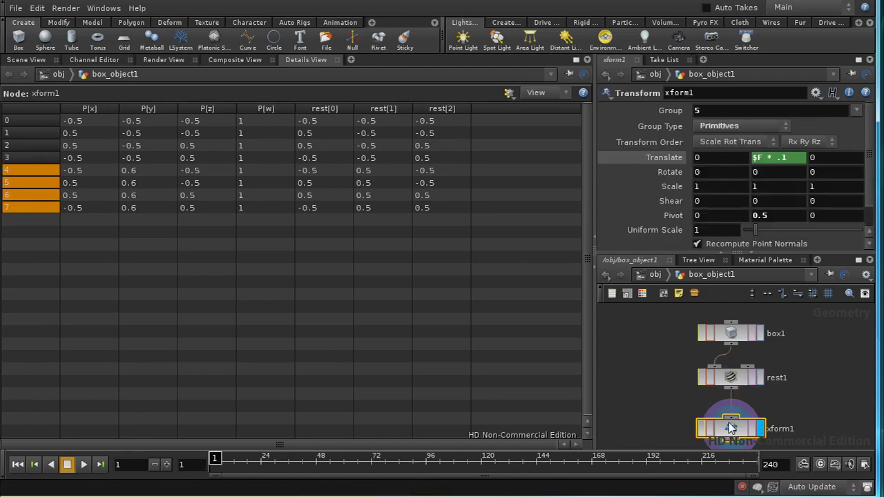
{"action": "left_click_drag", "start_coordinate": [218, 459], "coordinate": [276, 466]}
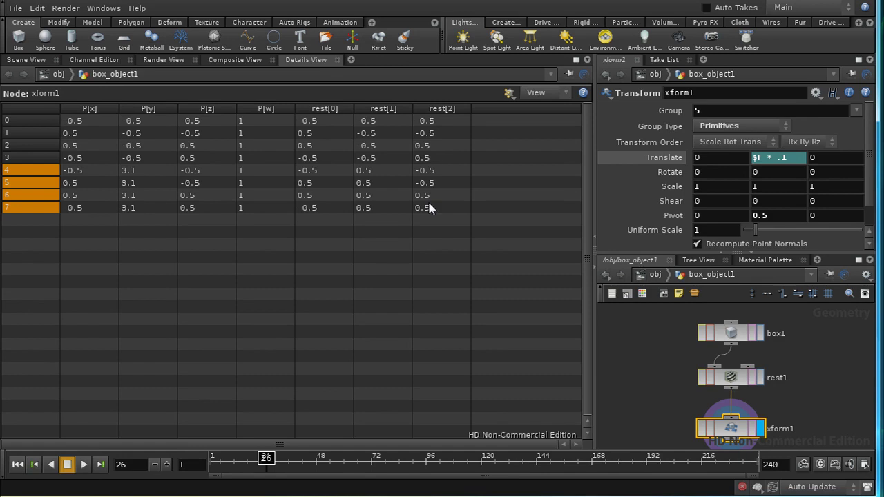
{"action": "left_click", "coordinate": [736, 378]}
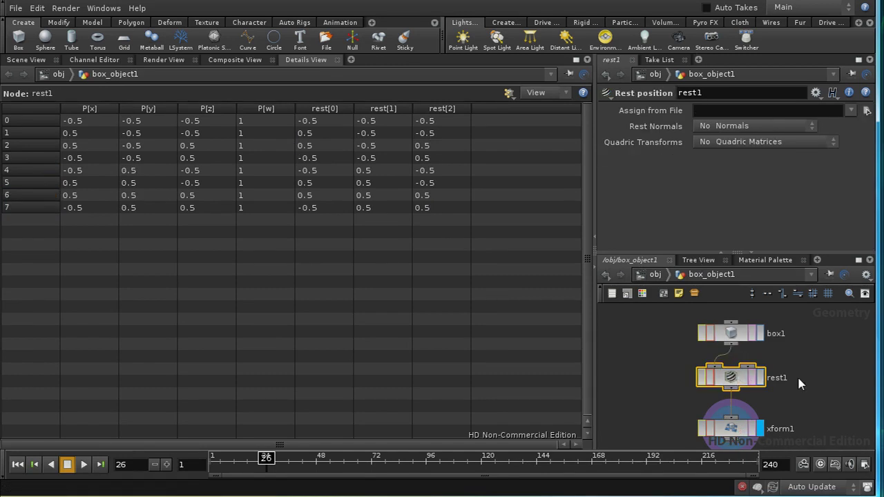
{"action": "middle_click_drag", "start_coordinate": [732, 373], "coordinate": [727, 352]}
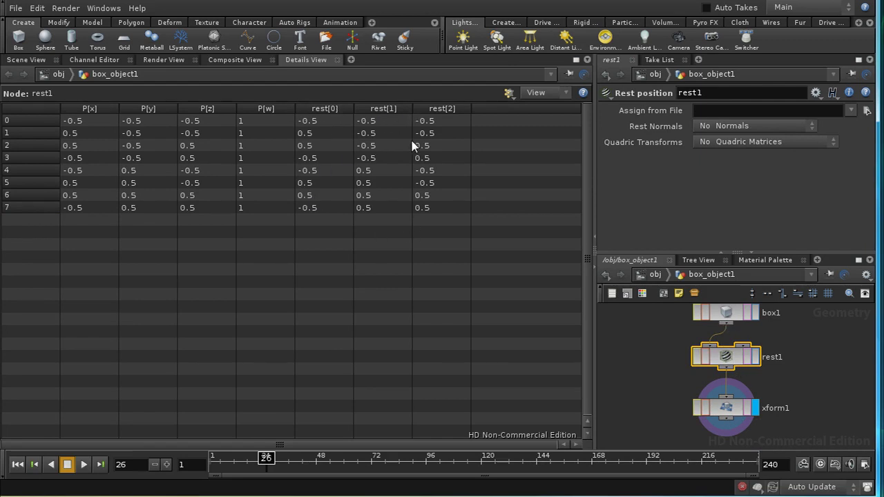
{"action": "left_click", "coordinate": [743, 406]}
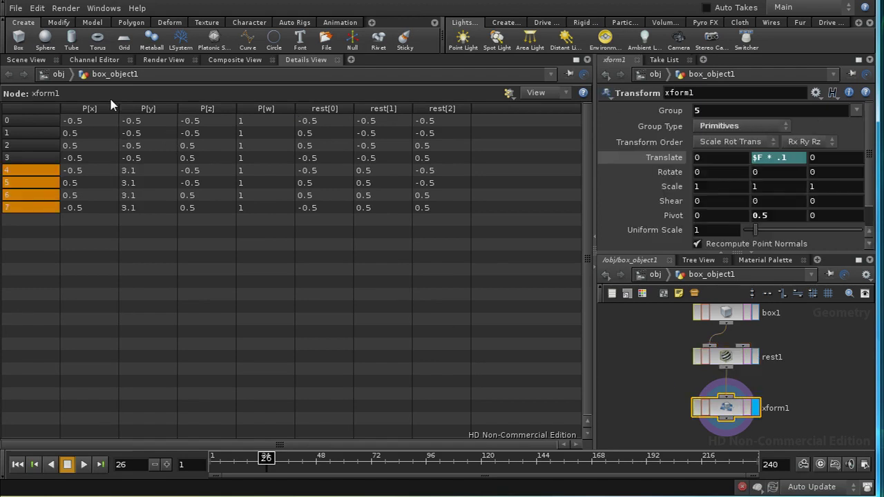
Go back into the basic shader network of basic_surface and delete the global1 and transform1 nodes.
{"action": "left_click", "coordinate": [654, 276]}
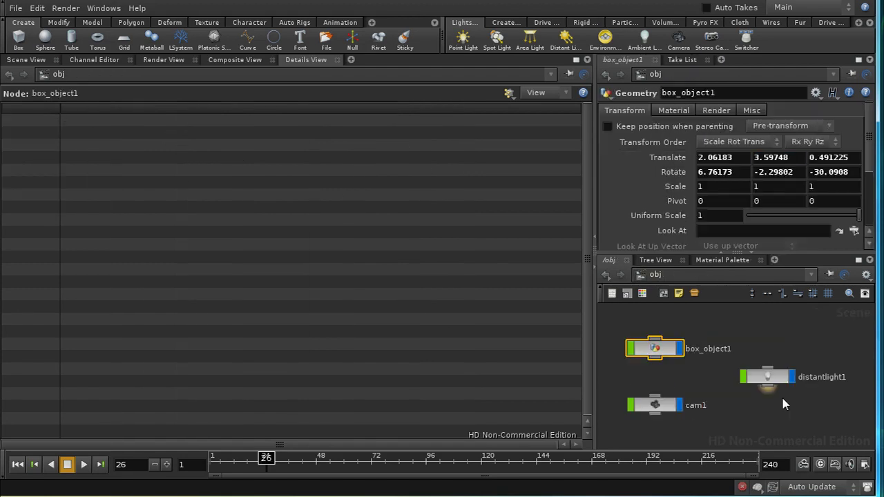
{"action": "left_click", "coordinate": [712, 275]}
{"action": "left_click", "coordinate": [737, 357]}
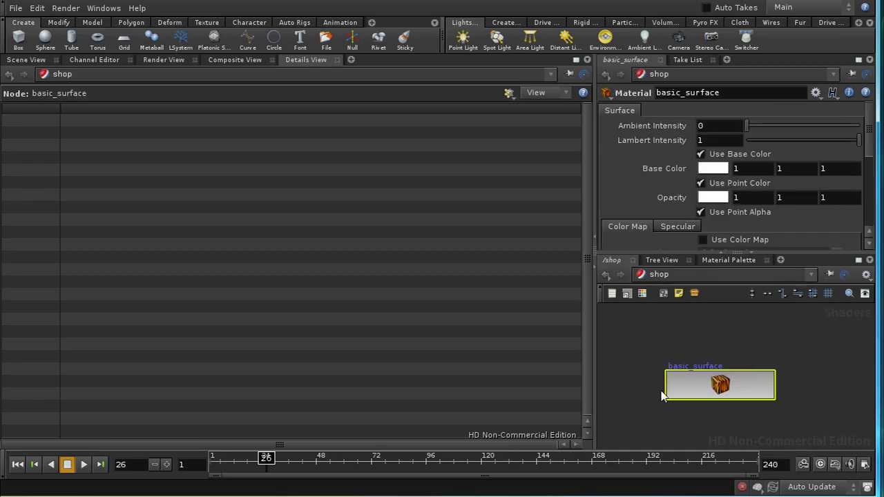
{"action": "double_click", "coordinate": [714, 386]}
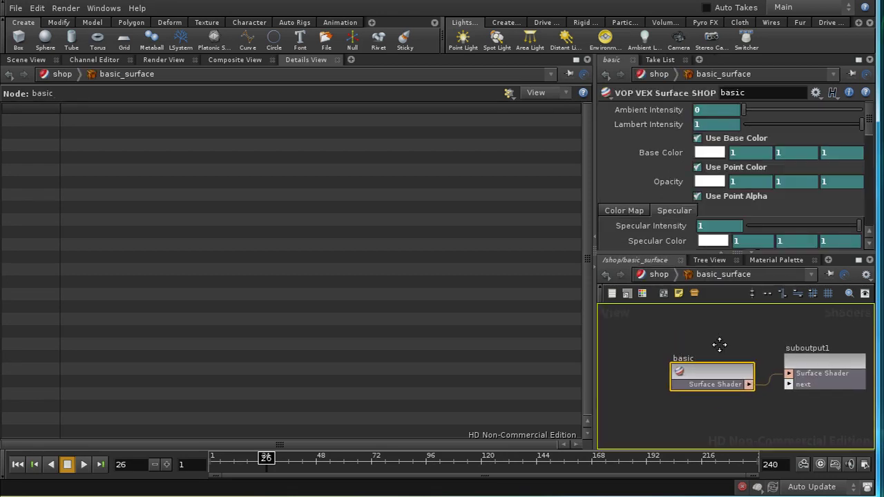
{"action": "double_click", "coordinate": [721, 374]}
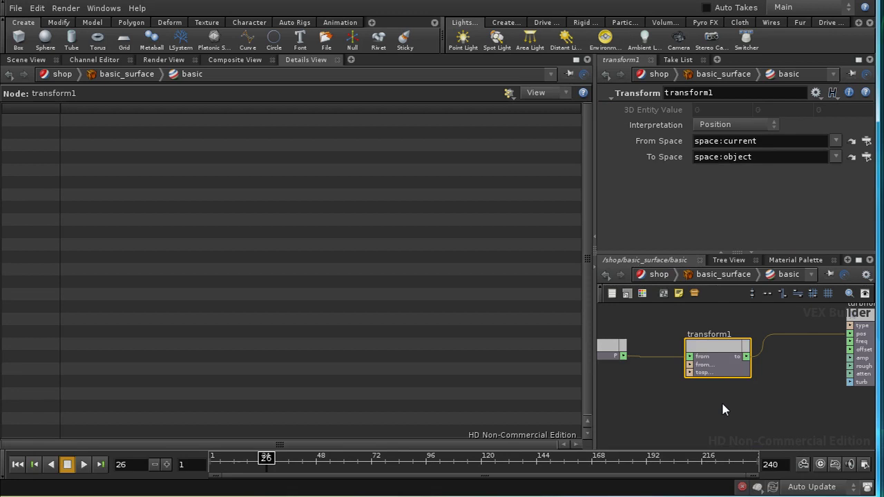
{"action": "middle_click_drag", "start_coordinate": [720, 400], "coordinate": [778, 392]}
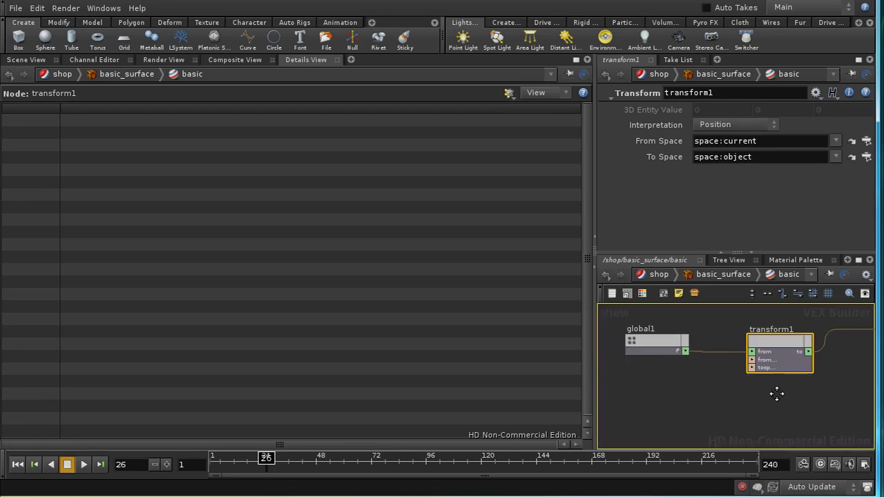
{"action": "left_click_drag", "start_coordinate": [640, 320], "coordinate": [742, 417]}
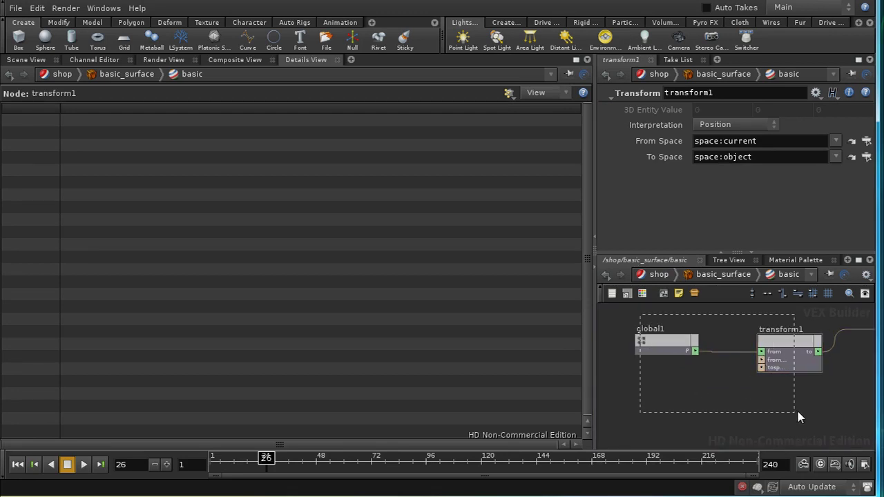
{"action": "left_click_drag", "start_coordinate": [798, 416], "coordinate": [801, 416]}
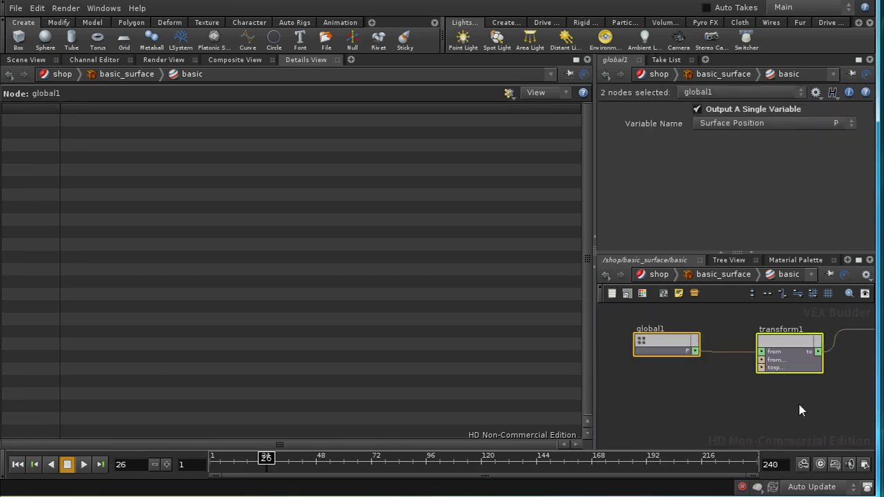
{"action": "key", "text": "Delete"}
Add a Rest Position node to the shader network and connect its restP output to the pos input of turbnoise1.
{"action": "key", "text": "Tab"}
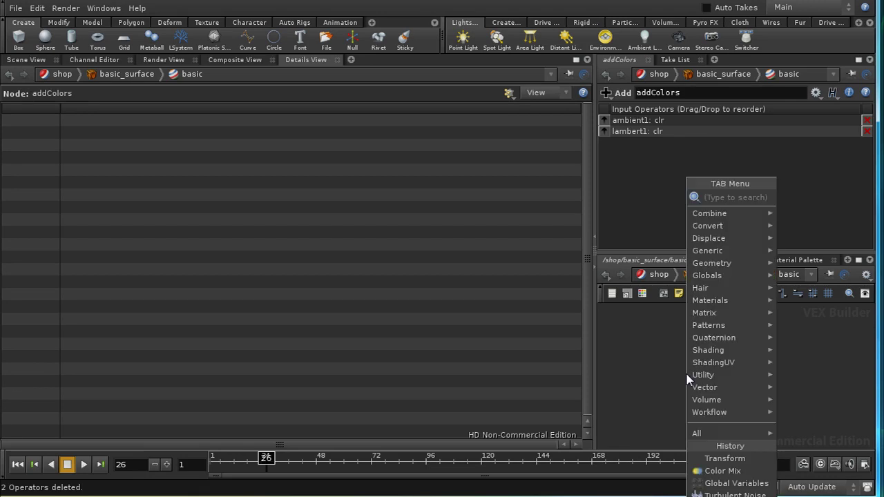
{"action": "type", "text": "Reflect"}
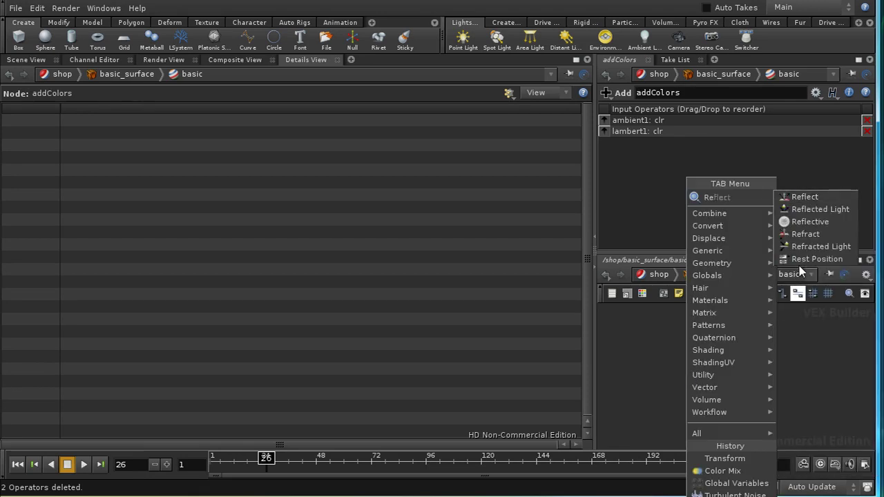
{"action": "left_click", "coordinate": [814, 259]}
{"action": "left_click", "coordinate": [733, 366]}
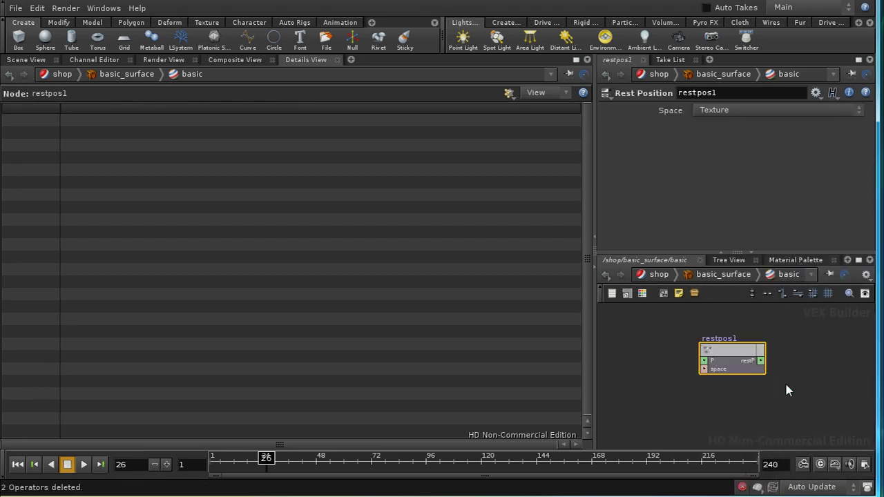
{"action": "middle_click_drag", "start_coordinate": [785, 381], "coordinate": [706, 394]}
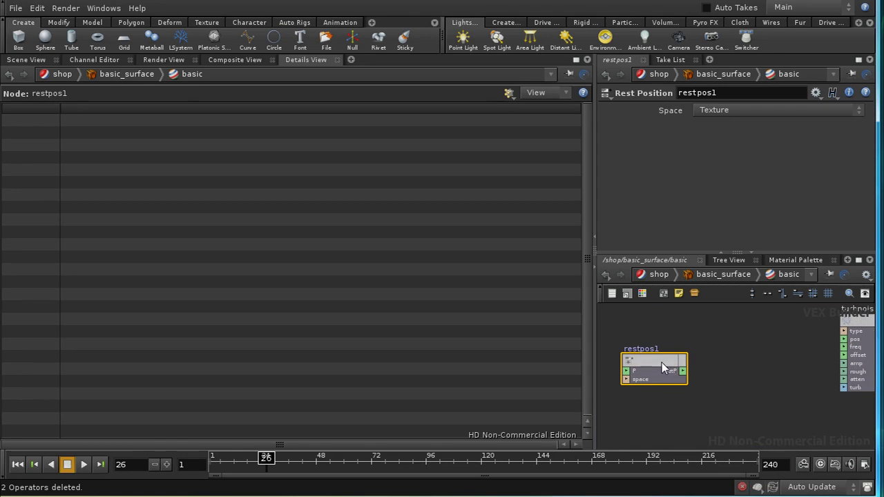
{"action": "left_click_drag", "start_coordinate": [661, 362], "coordinate": [687, 332]}
{"action": "middle_click_drag", "start_coordinate": [752, 387], "coordinate": [670, 349]}
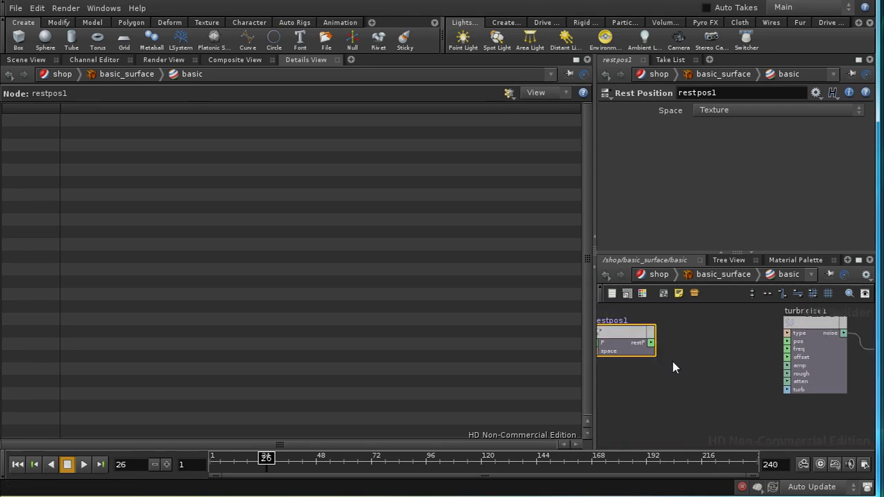
{"action": "left_click_drag", "start_coordinate": [650, 343], "coordinate": [702, 391]}
{"action": "left_click_drag", "start_coordinate": [775, 361], "coordinate": [794, 344]}
{"action": "left_click_drag", "start_coordinate": [639, 337], "coordinate": [714, 329]}
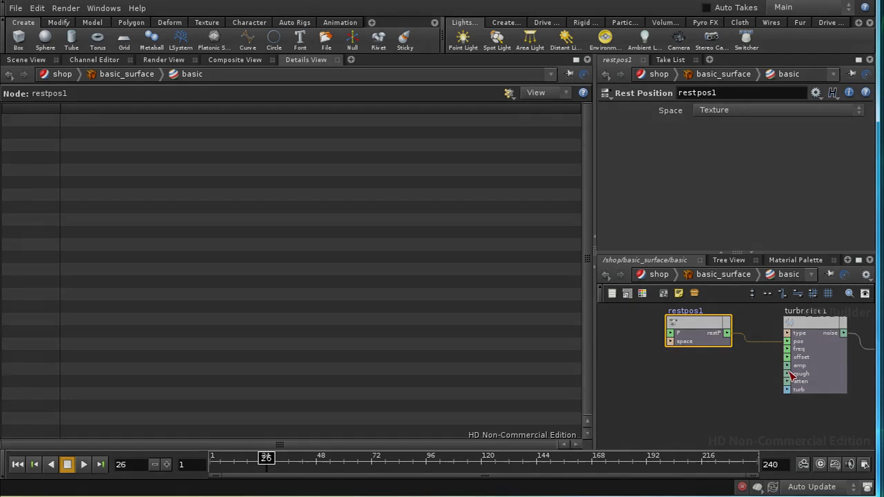
{"action": "left_click", "coordinate": [658, 274]}
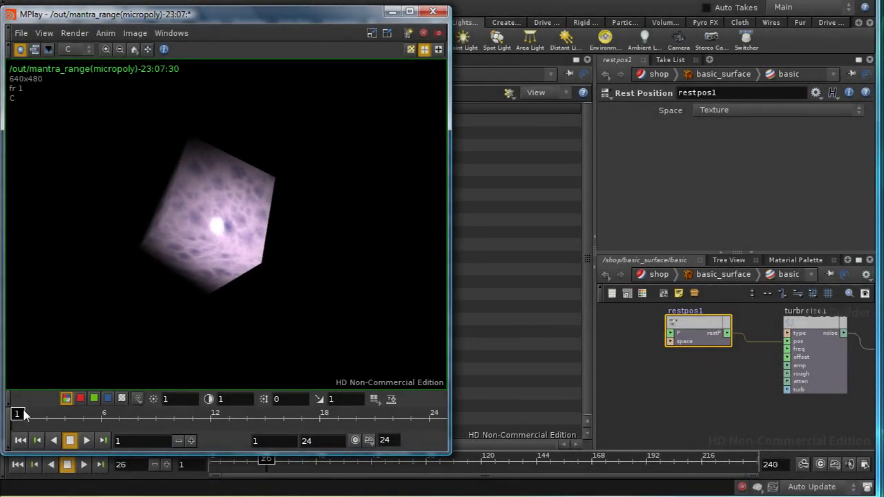
Scrub the rendered sequence in MPlay to frame 19 and back to 12, and review the Space options of restpos1.
{"action": "mouse_move", "coordinate": [27, 415]}
{"action": "left_mouse_down"}
{"action": "mouse_move", "coordinate": [337, 424]}
{"action": "mouse_move", "coordinate": [231, 431]}
{"action": "mouse_move", "coordinate": [179, 424]}
{"action": "mouse_move", "coordinate": [300, 430]}
{"action": "mouse_move", "coordinate": [336, 423]}
{"action": "left_mouse_up"}
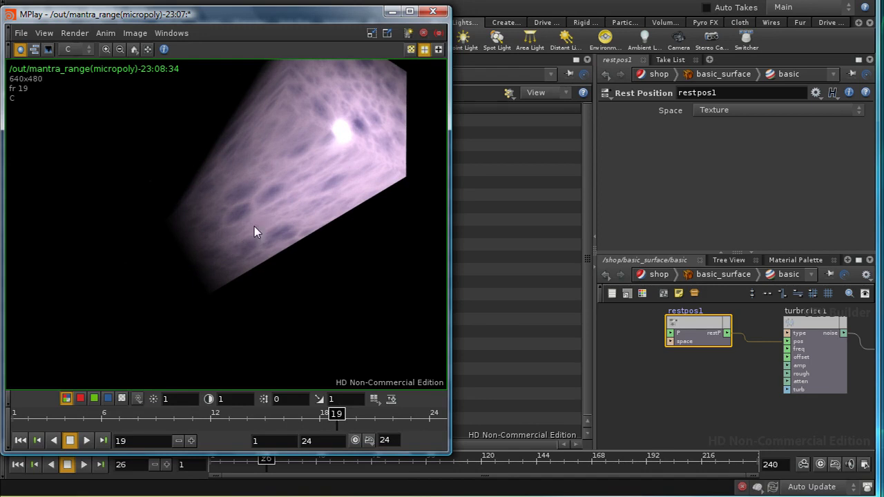
{"action": "mouse_move", "coordinate": [336, 413]}
{"action": "left_mouse_down"}
{"action": "mouse_move", "coordinate": [87, 430]}
{"action": "mouse_move", "coordinate": [72, 420]}
{"action": "mouse_move", "coordinate": [57, 424]}
{"action": "mouse_move", "coordinate": [180, 308]}
{"action": "mouse_move", "coordinate": [211, 258]}
{"action": "mouse_move", "coordinate": [216, 314]}
{"action": "left_mouse_up"}
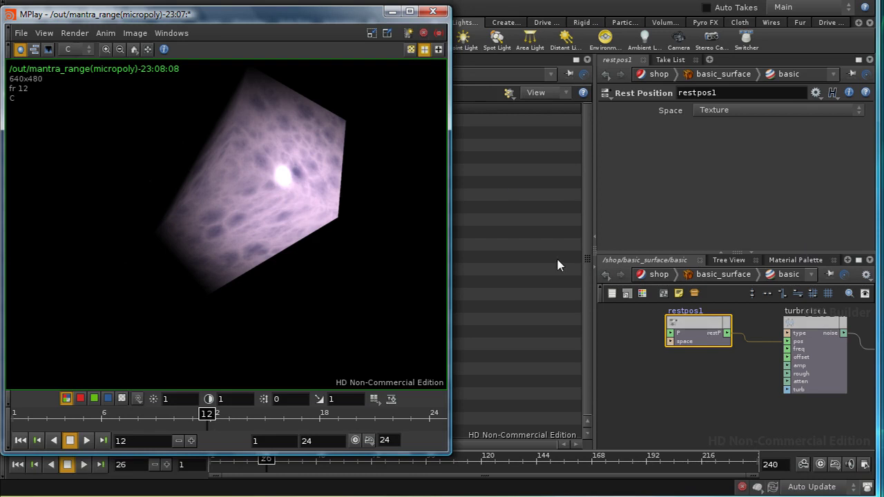
{"action": "middle_click_drag", "start_coordinate": [731, 395], "coordinate": [725, 443]}
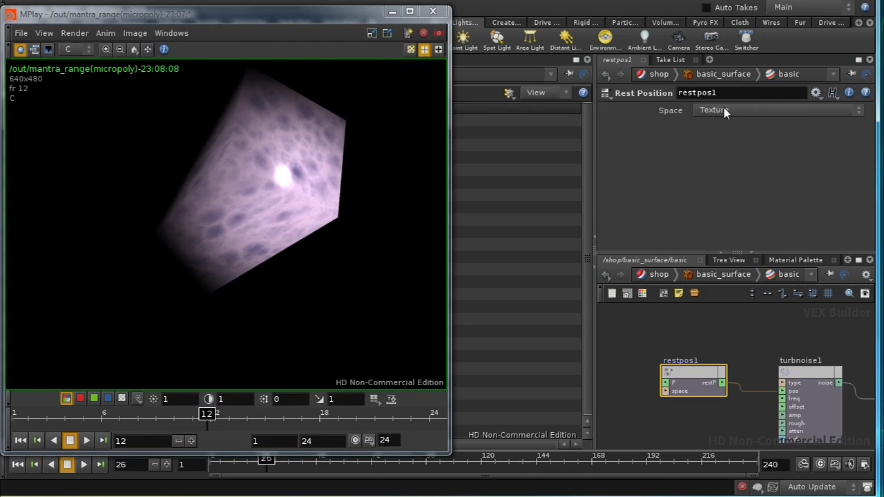
{"action": "middle_click_drag", "start_coordinate": [770, 335], "coordinate": [726, 326]}
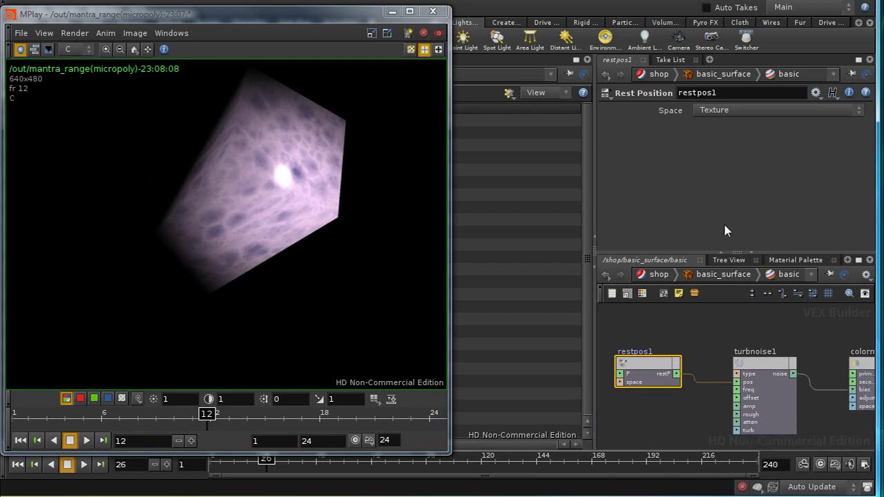
{"action": "left_click", "coordinate": [717, 109]}
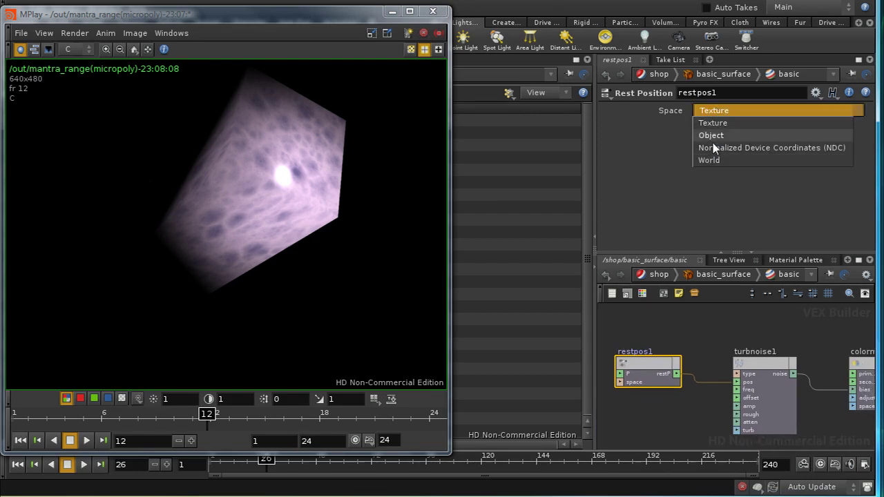
{"action": "left_click", "coordinate": [708, 112]}
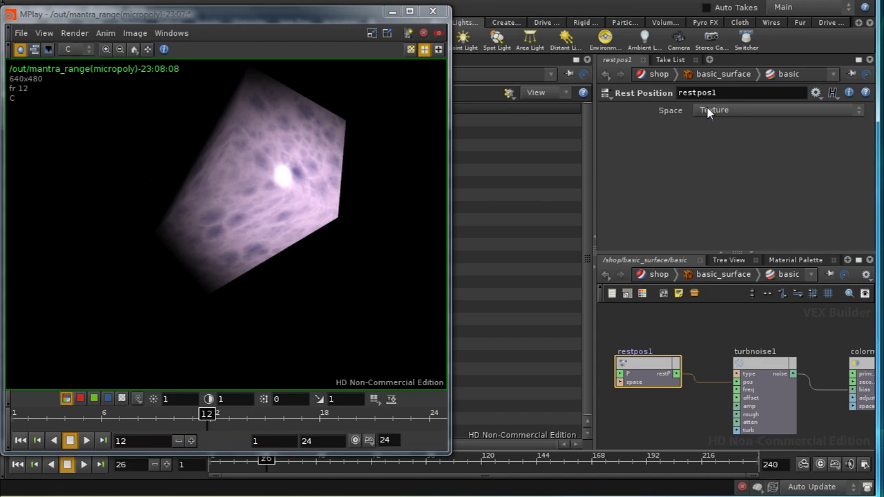
{"action": "middle_click_drag", "start_coordinate": [698, 409], "coordinate": [700, 384]}
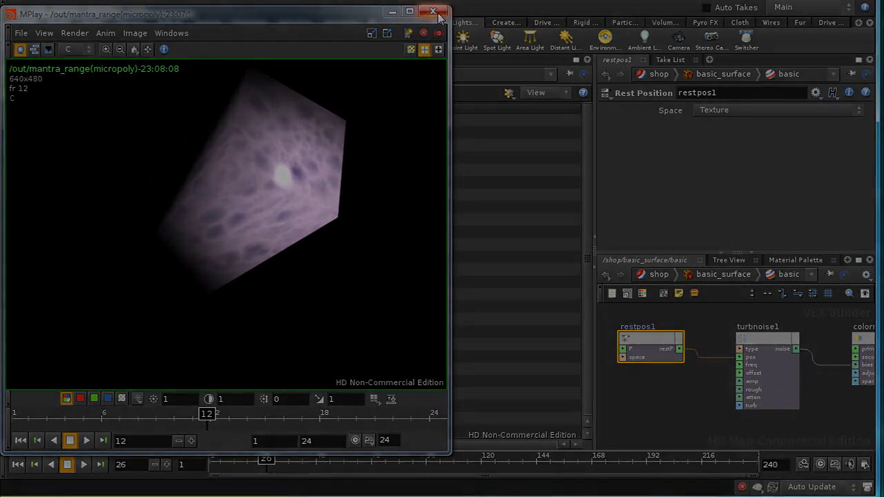
{"action": "left_click", "coordinate": [391, 12]}
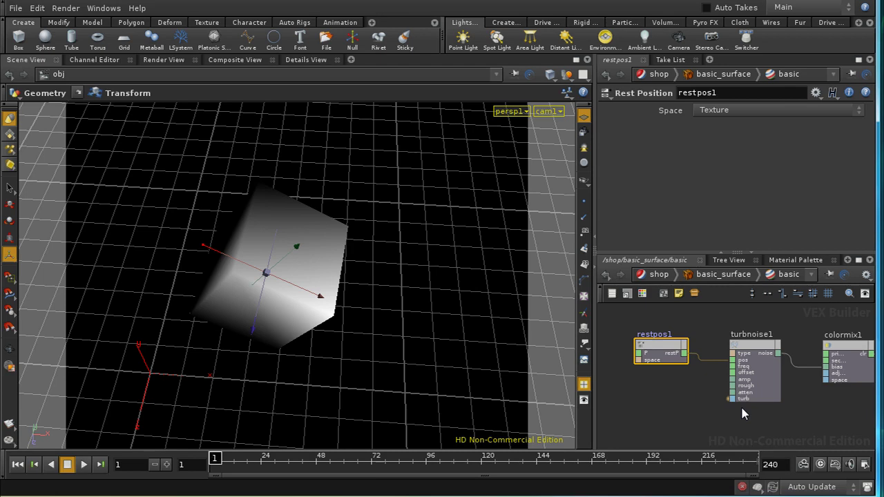
Delete the restpos1 and turbnoise1 nodes from the shader network.
{"action": "middle_click_drag", "start_coordinate": [741, 410], "coordinate": [718, 402]}
{"action": "scroll", "coordinate": [729, 425], "scroll_direction": "down", "scroll_amount": 2}
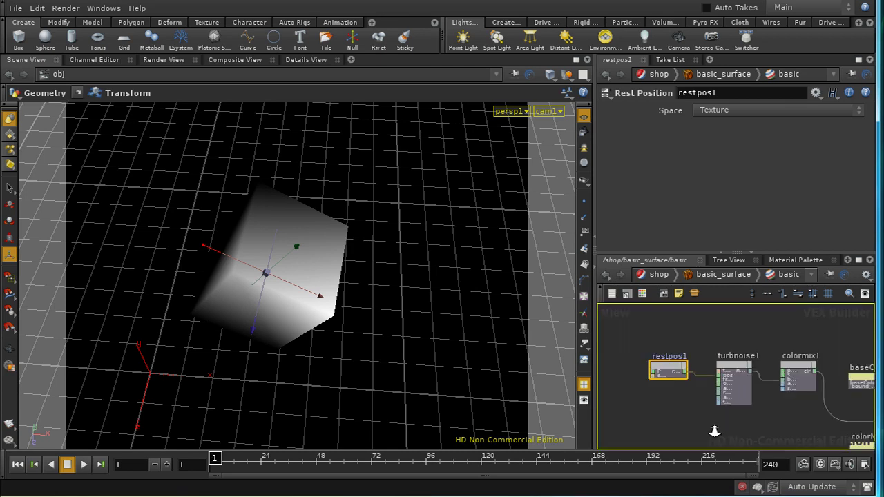
{"action": "left_click_drag", "start_coordinate": [635, 326], "coordinate": [760, 428]}
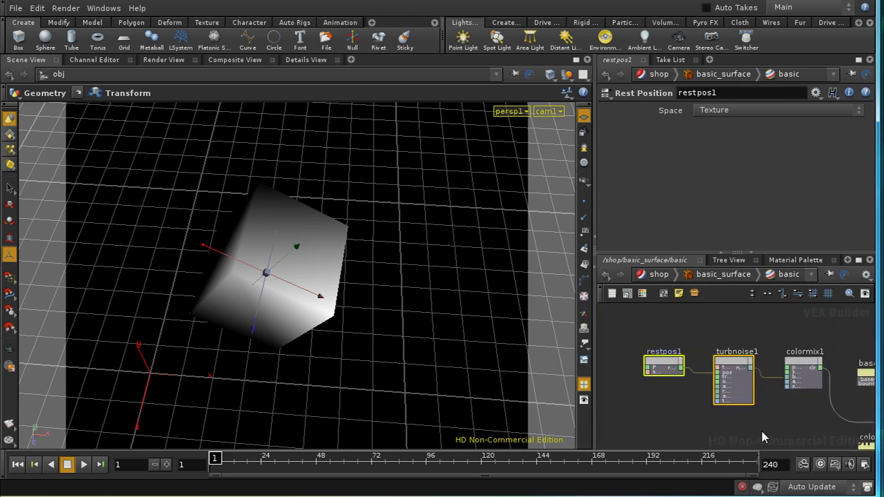
{"action": "key", "text": "Delete"}
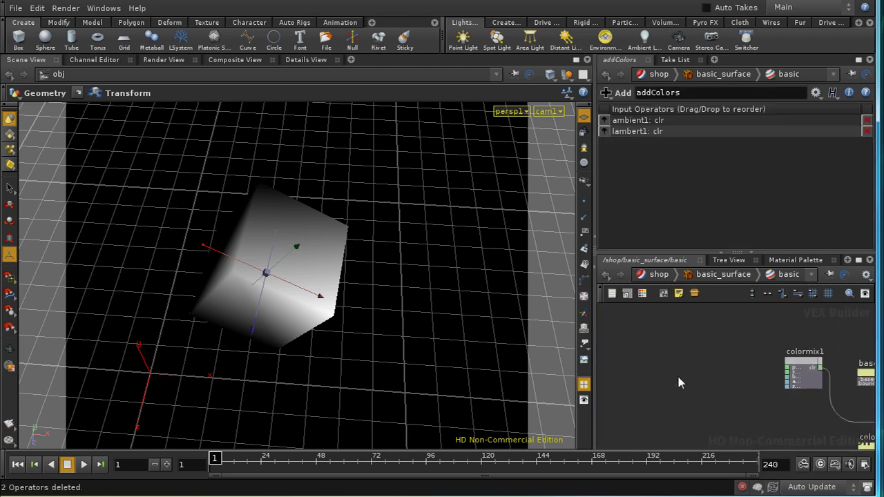
Add a Global Variables node that outputs only the Surface Position (P) variable.
{"action": "key", "text": "Tab"}
{"action": "type", "text": "g"}
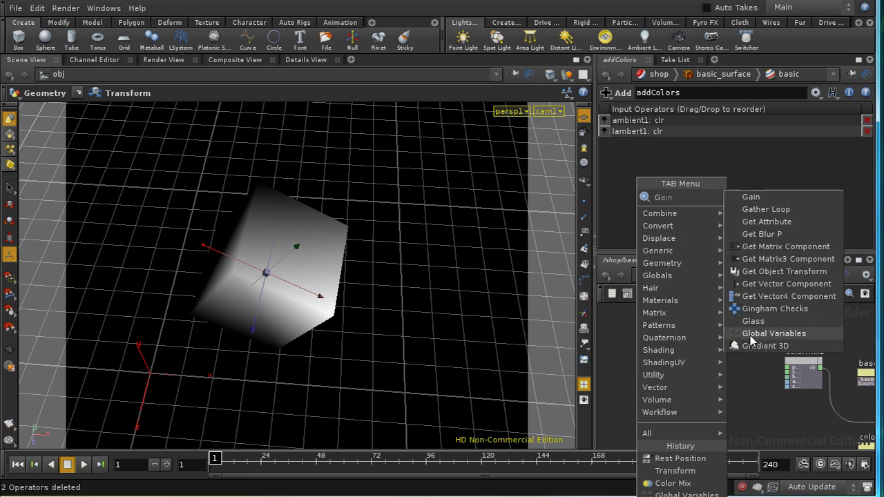
{"action": "left_click", "coordinate": [752, 335]}
{"action": "left_click", "coordinate": [631, 348]}
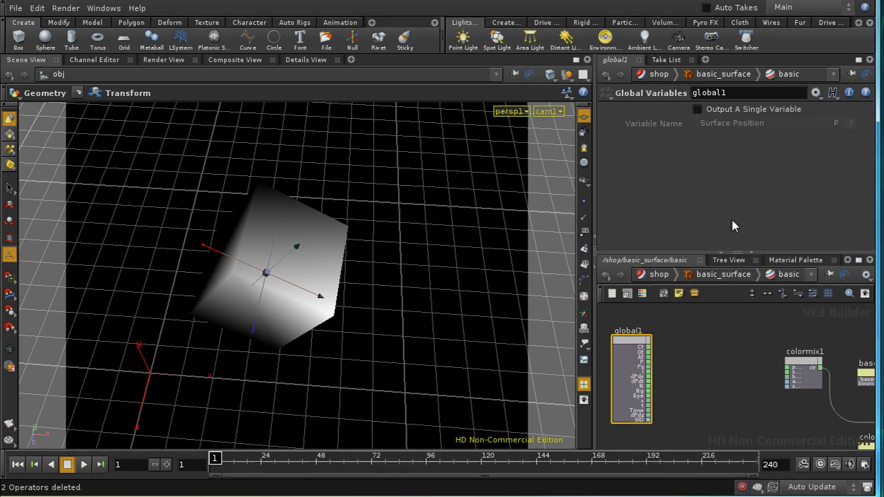
{"action": "left_click", "coordinate": [725, 110]}
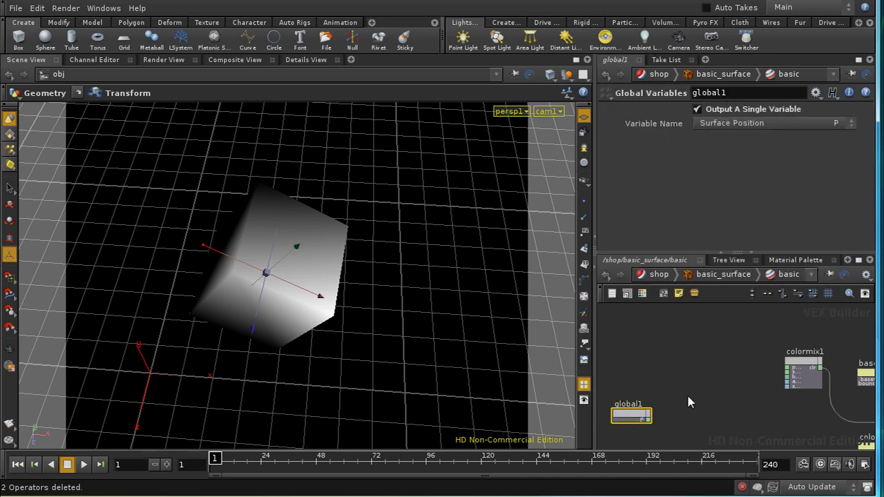
Add a Transform node fed by the P output of global1 and set its To Space to NDC Space.
{"action": "key", "text": "Tab"}
{"action": "type", "text": "tr"}
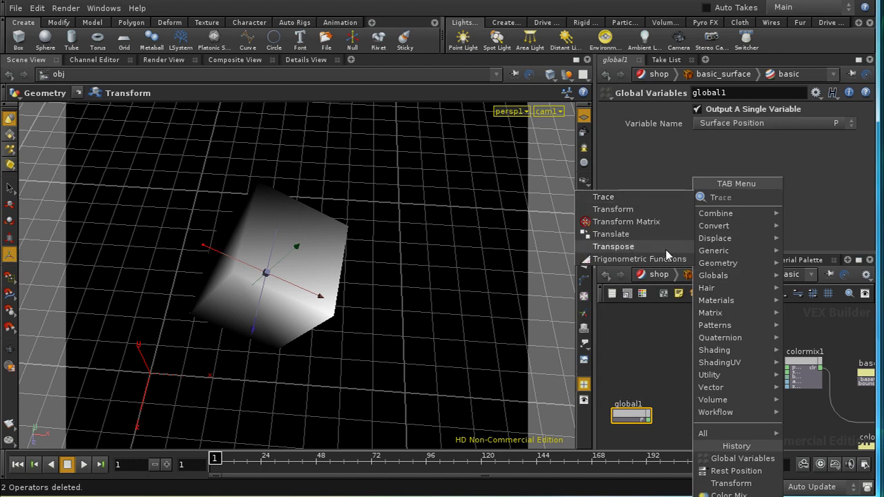
{"action": "left_click", "coordinate": [612, 209]}
{"action": "left_click", "coordinate": [724, 388]}
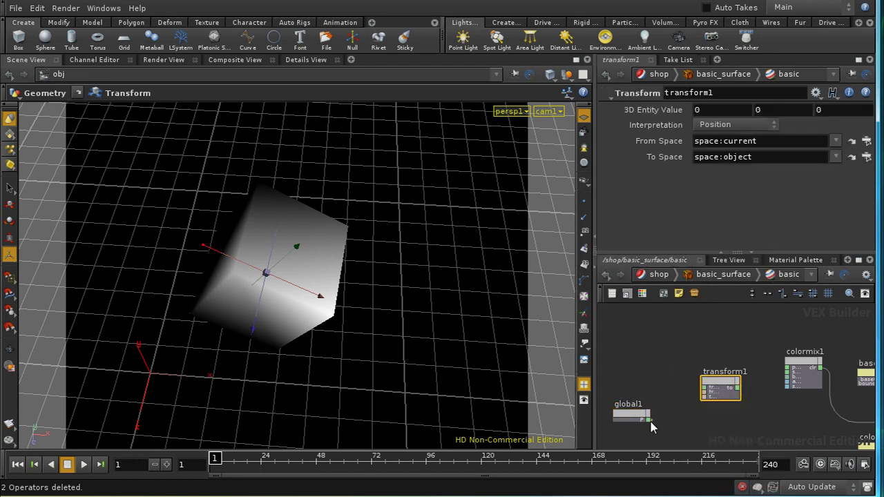
{"action": "left_click_drag", "start_coordinate": [648, 419], "coordinate": [703, 388]}
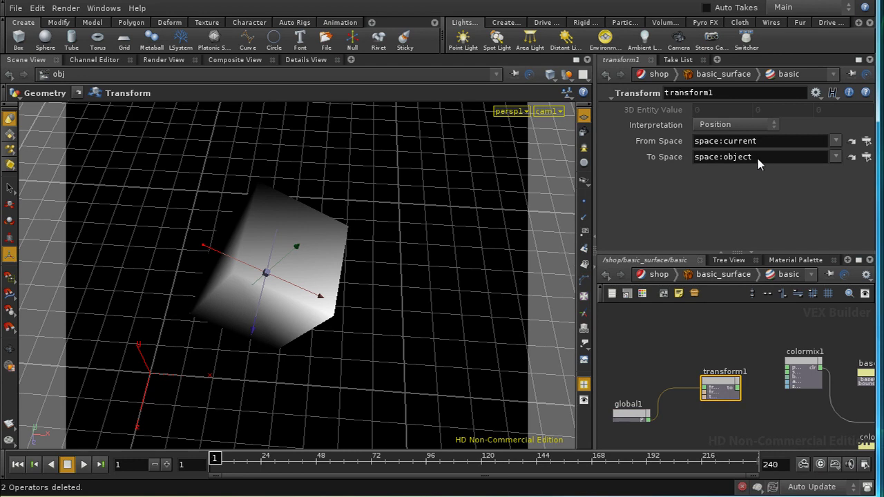
{"action": "left_click", "coordinate": [834, 157]}
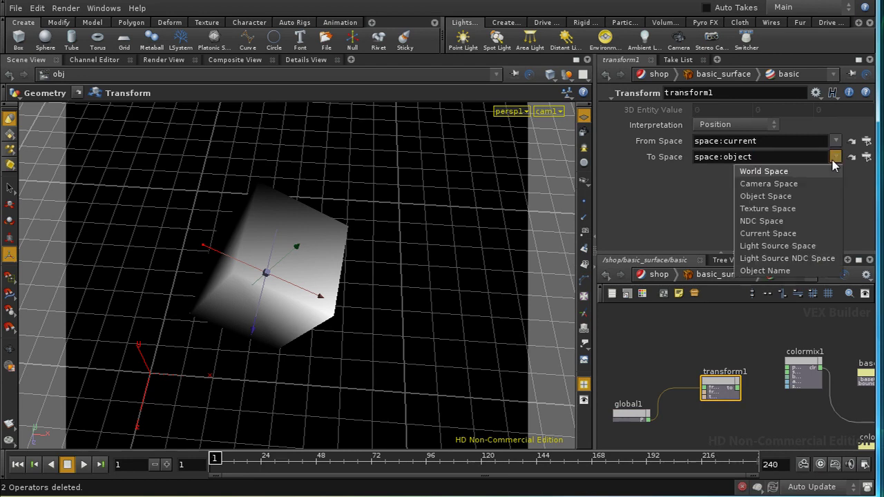
{"action": "left_click", "coordinate": [761, 221]}
Add a Boxes pattern node between transform1 and colormix1.
{"action": "scroll", "coordinate": [760, 379], "scroll_direction": "up", "scroll_amount": 3}
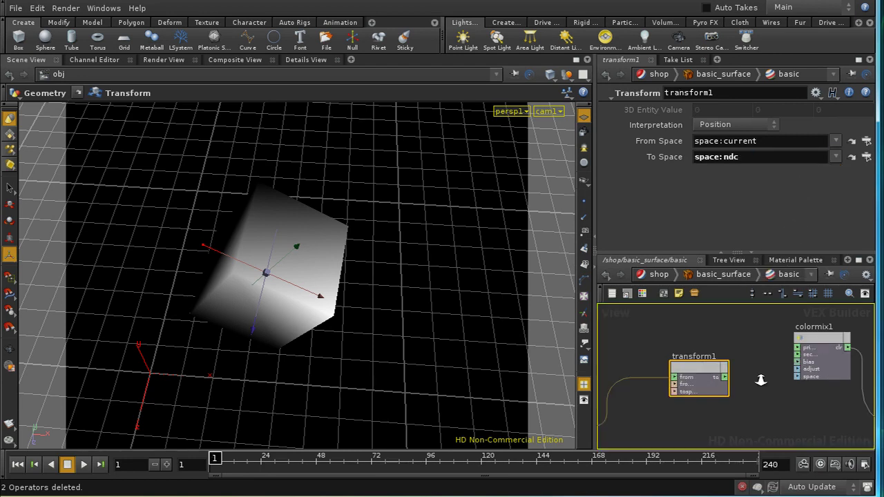
{"action": "middle_click_drag", "start_coordinate": [761, 405], "coordinate": [726, 398]}
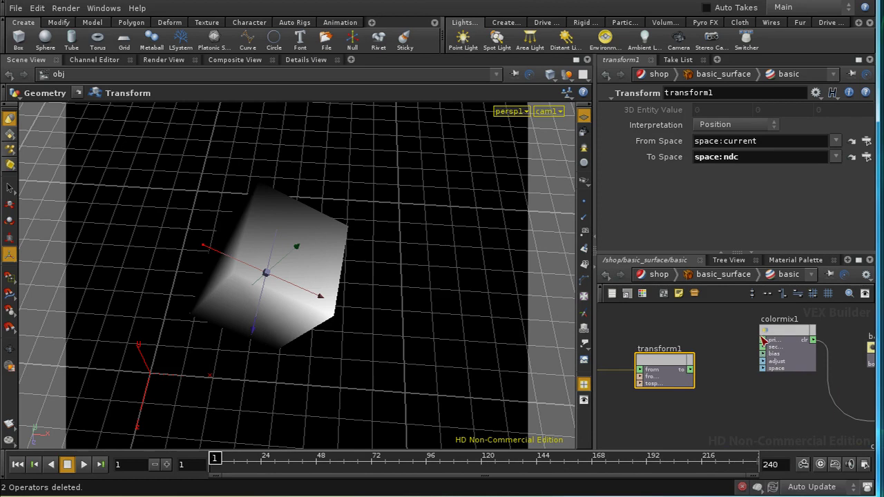
{"action": "left_click_drag", "start_coordinate": [763, 340], "coordinate": [791, 342]}
{"action": "middle_click_drag", "start_coordinate": [735, 358], "coordinate": [713, 429]}
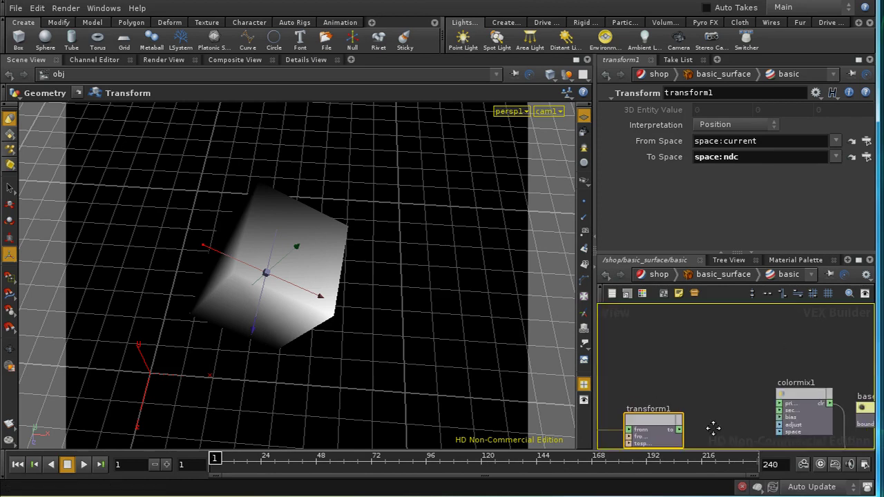
{"action": "middle_click_drag", "start_coordinate": [690, 361], "coordinate": [714, 391]}
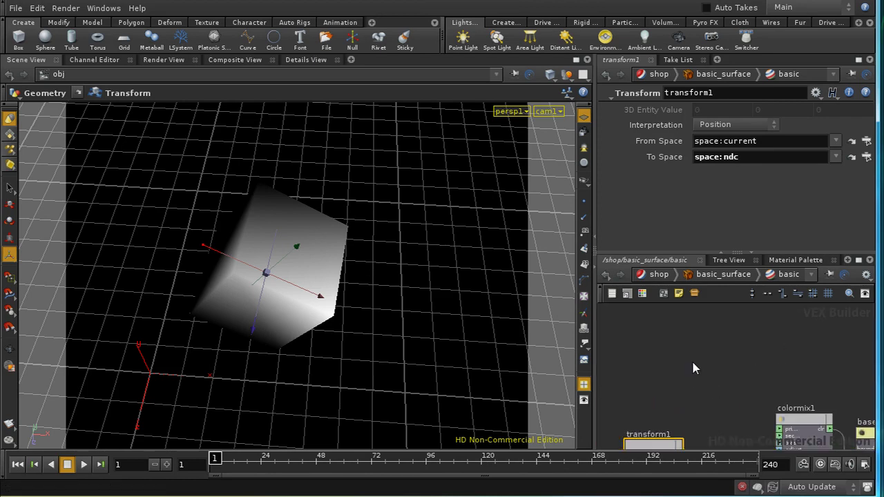
{"action": "key", "text": "Tab"}
{"action": "mouse_move", "coordinate": [715, 324]}
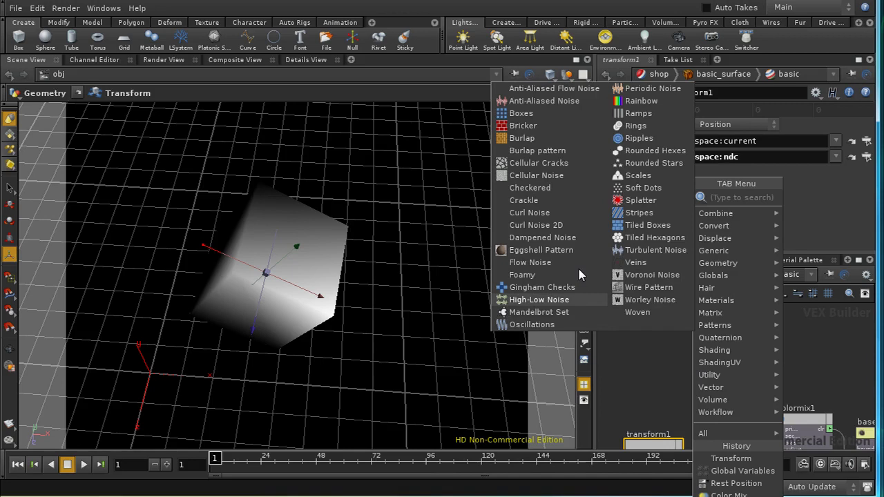
{"action": "left_click", "coordinate": [551, 122]}
{"action": "left_click", "coordinate": [711, 404]}
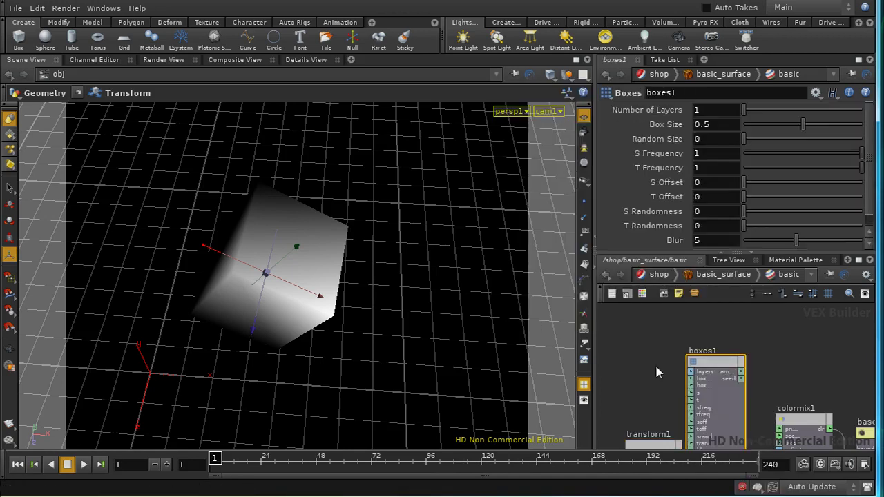
Maximize the network pane and move global1 and transform1 away from boxes1 to make room between them.
{"action": "middle_click_drag", "start_coordinate": [655, 373], "coordinate": [746, 332]}
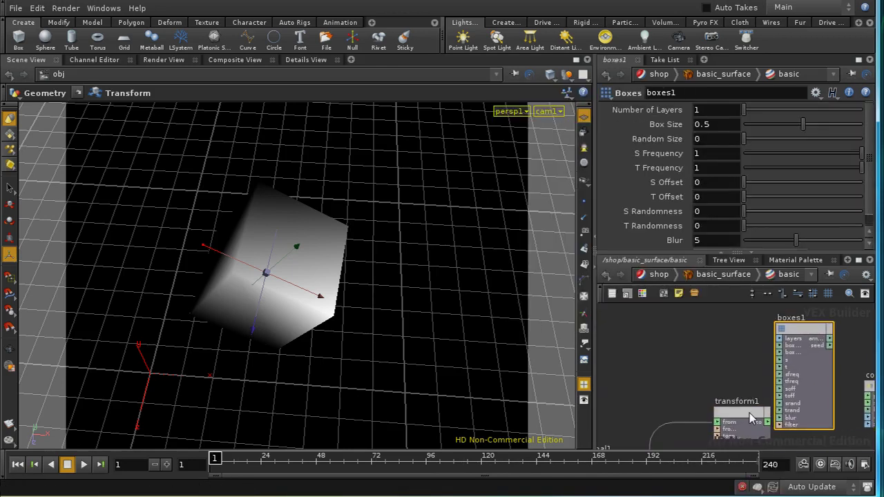
{"action": "left_click_drag", "start_coordinate": [751, 418], "coordinate": [713, 419]}
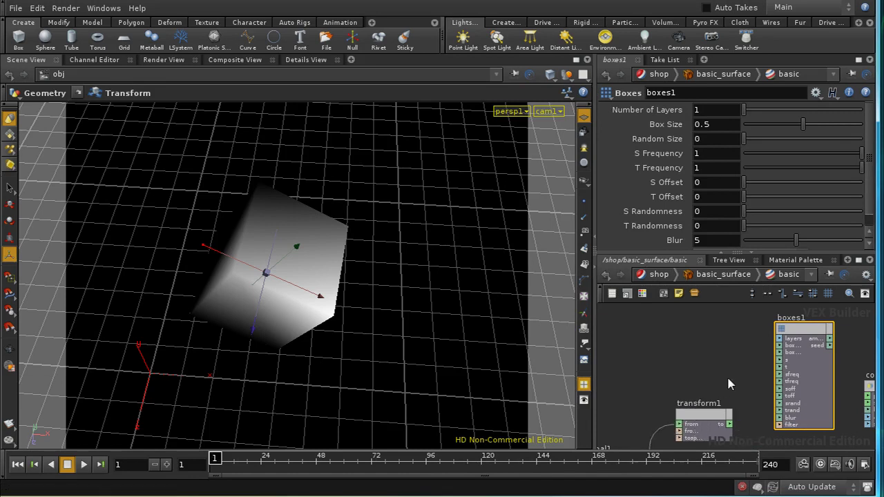
{"action": "left_click", "coordinate": [858, 260]}
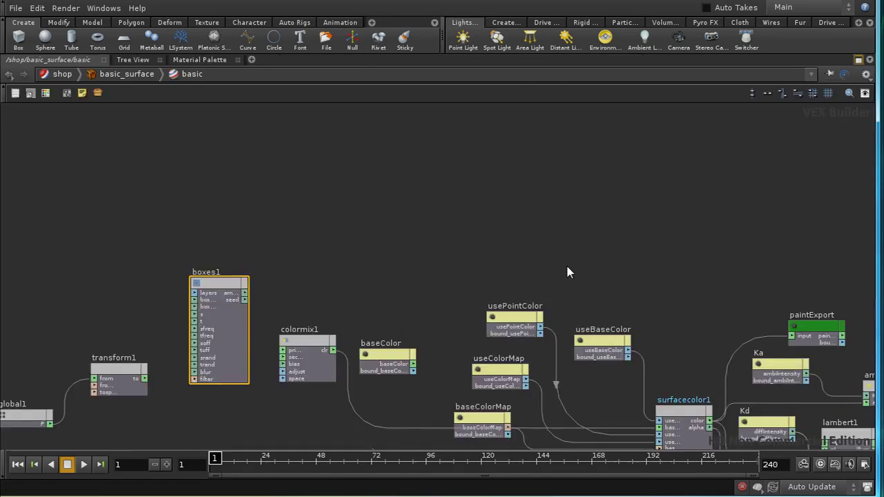
{"action": "middle_click_drag", "start_coordinate": [371, 278], "coordinate": [631, 197]}
{"action": "left_click_drag", "start_coordinate": [257, 256], "coordinate": [363, 359]}
{"action": "left_click_drag", "start_coordinate": [389, 314], "coordinate": [217, 256]}
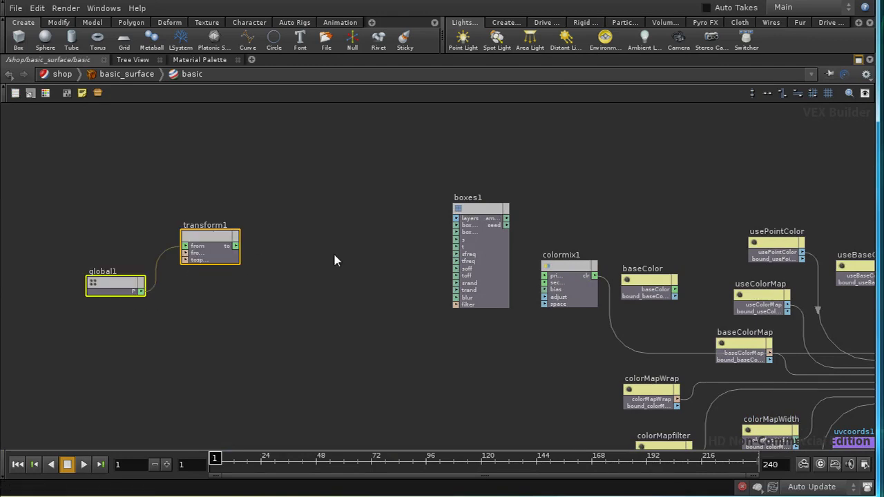
Add a Vector To Float node fed by transform1 and connect its fval1 and fval2 outputs to the s and t inputs of boxes1.
{"action": "key", "text": "Tab"}
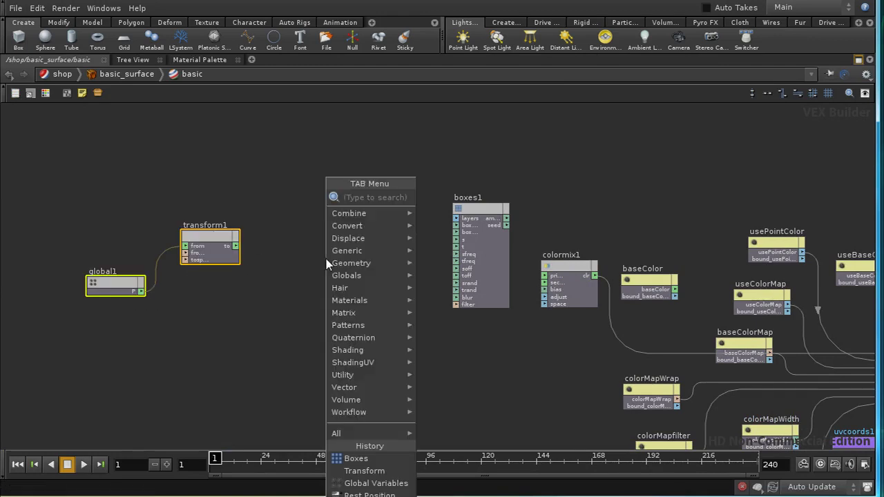
{"action": "mouse_move", "coordinate": [346, 226]}
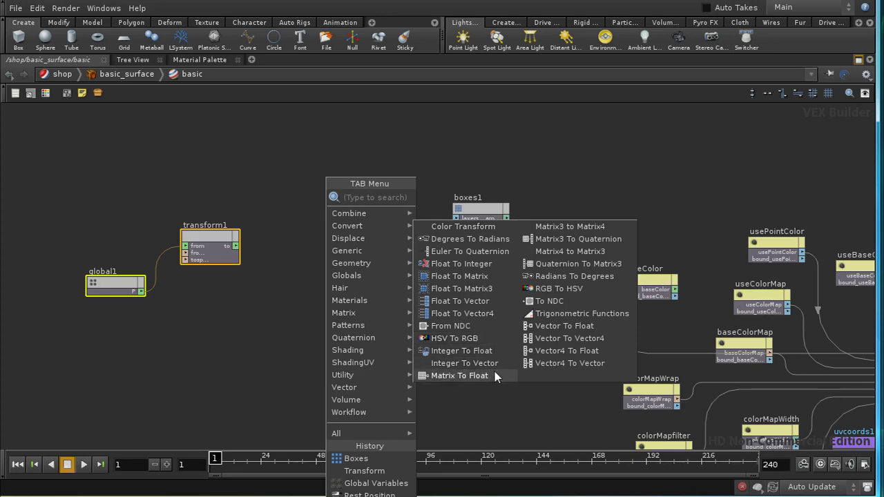
{"action": "left_click", "coordinate": [565, 326]}
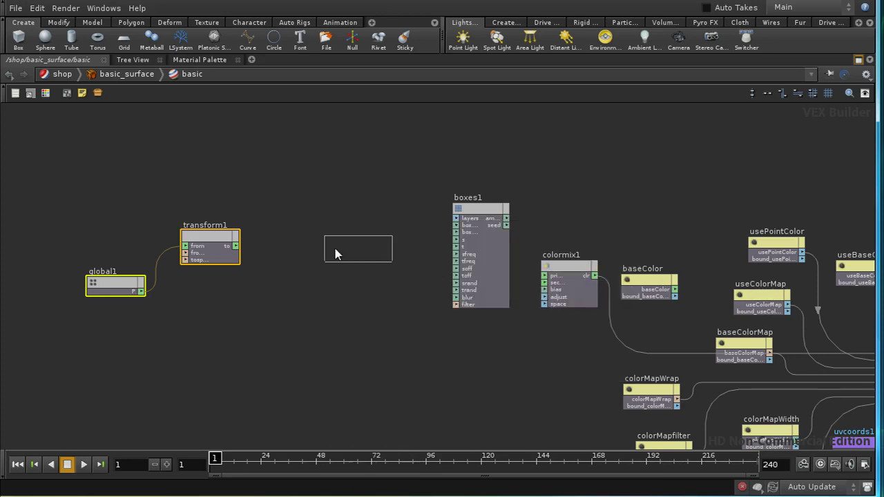
{"action": "left_click", "coordinate": [294, 243]}
{"action": "left_click_drag", "start_coordinate": [236, 246], "coordinate": [457, 242]}
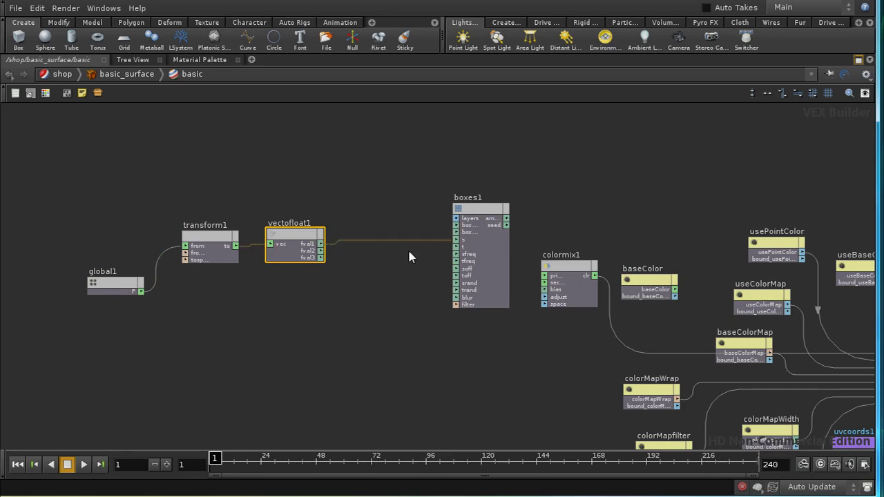
{"action": "left_click_drag", "start_coordinate": [321, 249], "coordinate": [457, 247]}
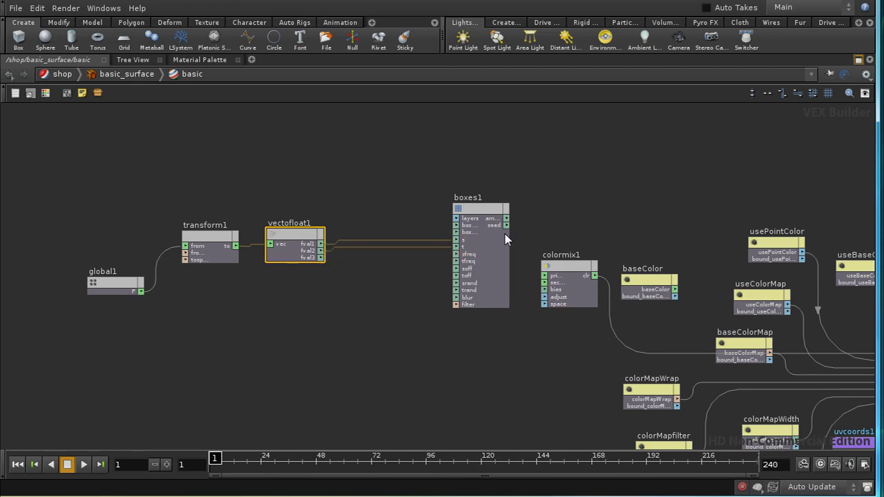
Connect the amount output of boxes1 to the bias input of colormix1 and show the result in the Render View.
{"action": "left_click_drag", "start_coordinate": [485, 212], "coordinate": [450, 219]}
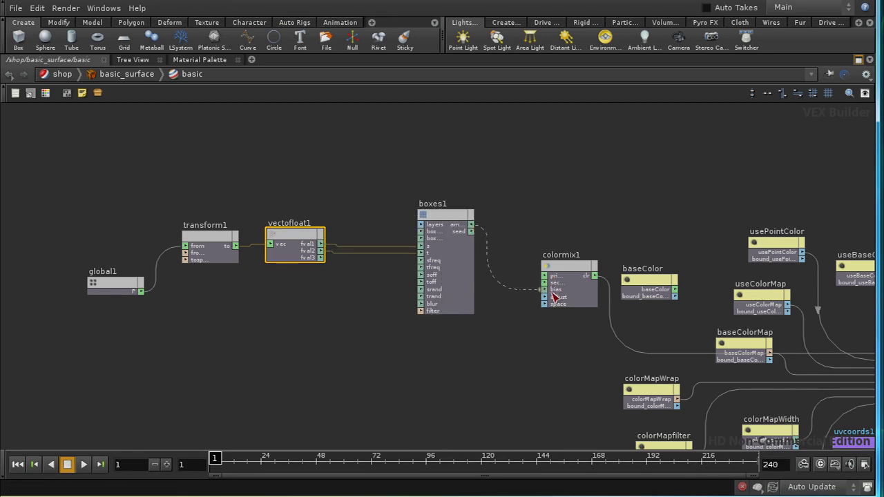
{"action": "left_click", "coordinate": [554, 293]}
{"action": "key", "text": "u"}
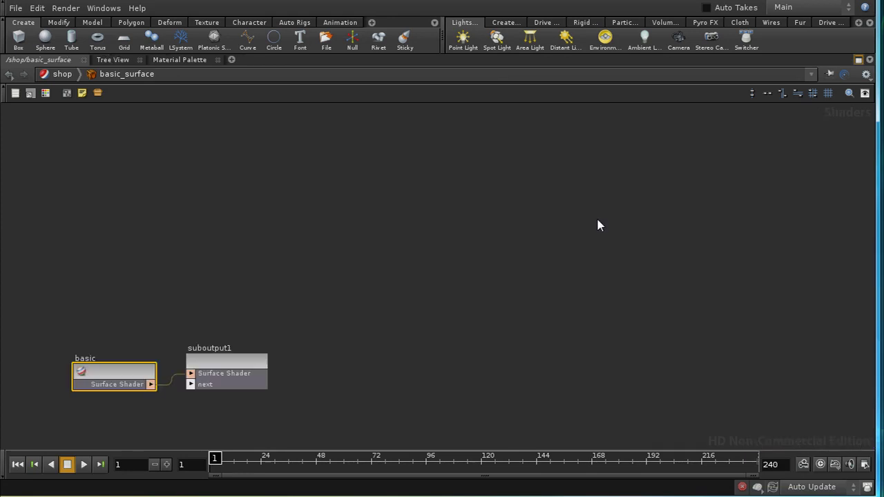
{"action": "left_click", "coordinate": [858, 59]}
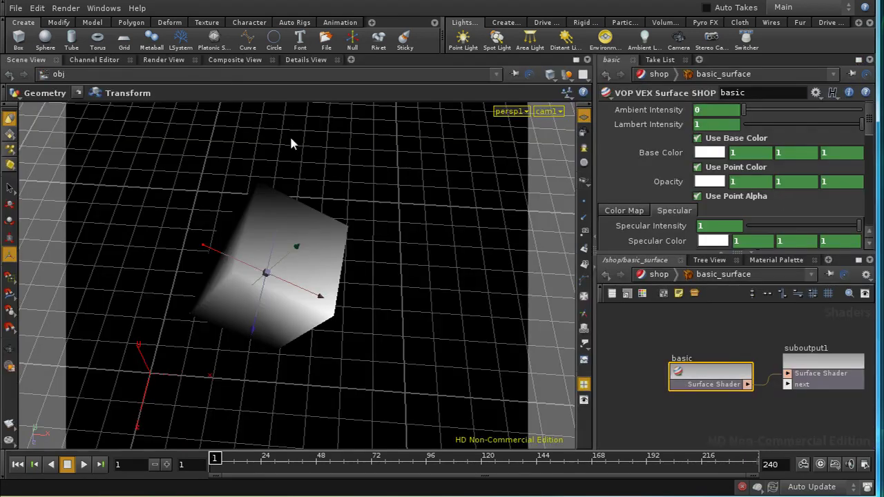
{"action": "left_click", "coordinate": [163, 60]}
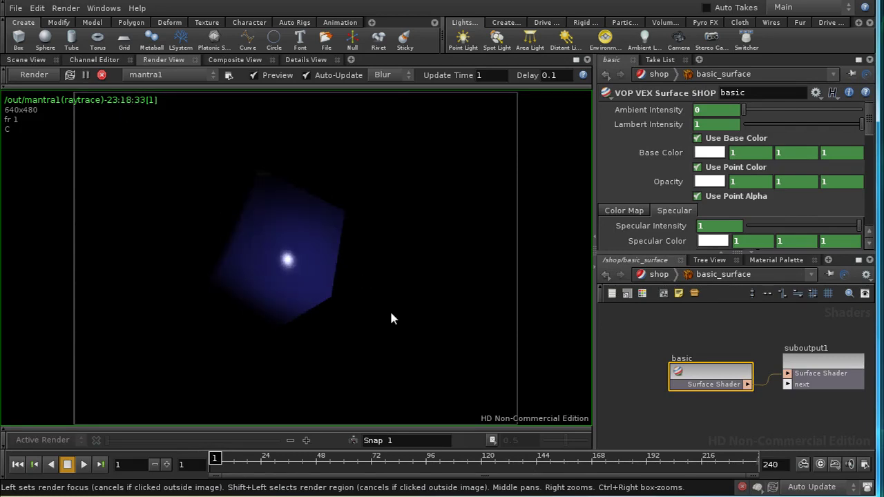
Inside the basic shader, set both the S Frequency and T Frequency of boxes1 to 18.
{"action": "double_click", "coordinate": [716, 371]}
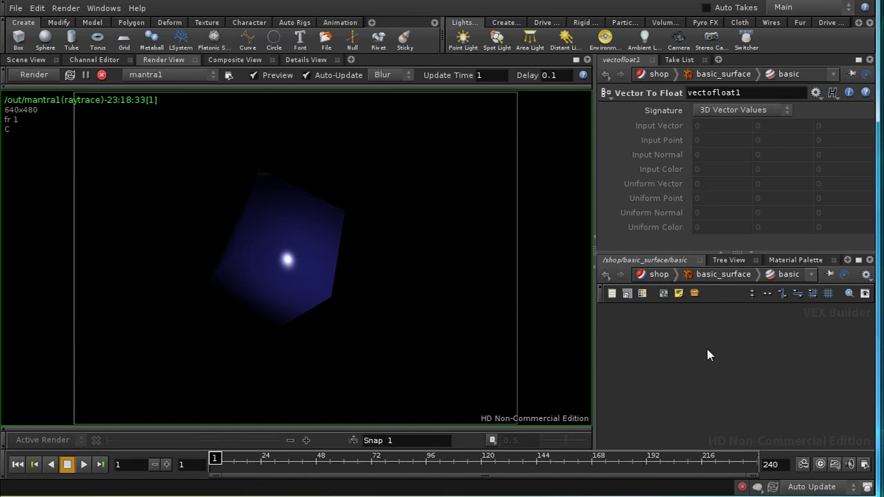
{"action": "key", "text": "h"}
{"action": "scroll", "coordinate": [663, 394], "scroll_direction": "up", "scroll_amount": 3}
{"action": "scroll", "coordinate": [687, 306], "scroll_direction": "down", "scroll_amount": 3}
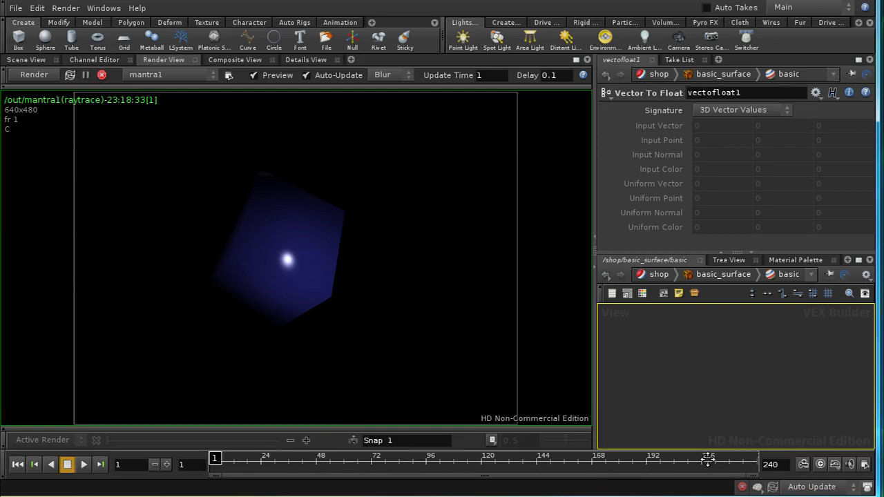
{"action": "middle_click_drag", "start_coordinate": [701, 442], "coordinate": [739, 465]}
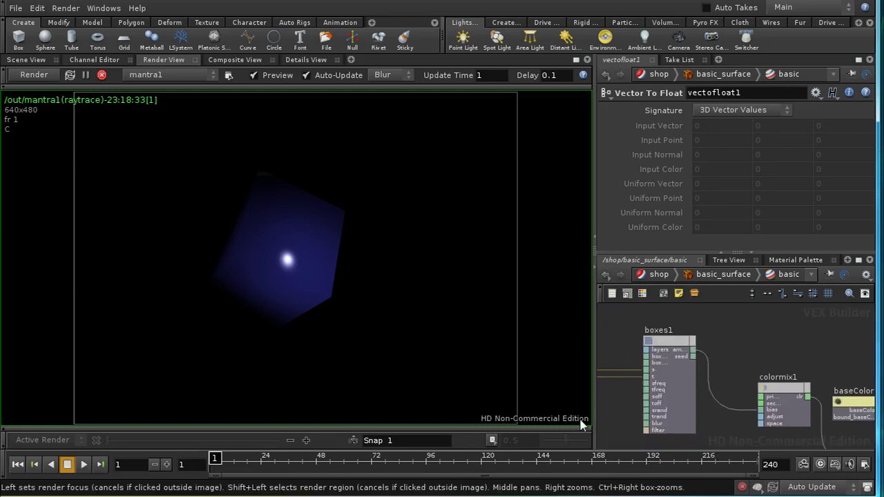
{"action": "left_click", "coordinate": [672, 342]}
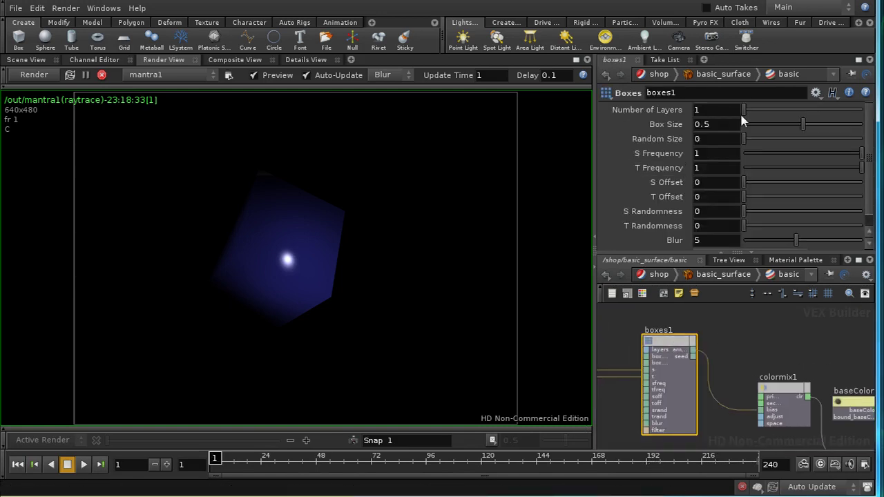
{"action": "middle_click_drag", "start_coordinate": [652, 154], "coordinate": [767, 120]}
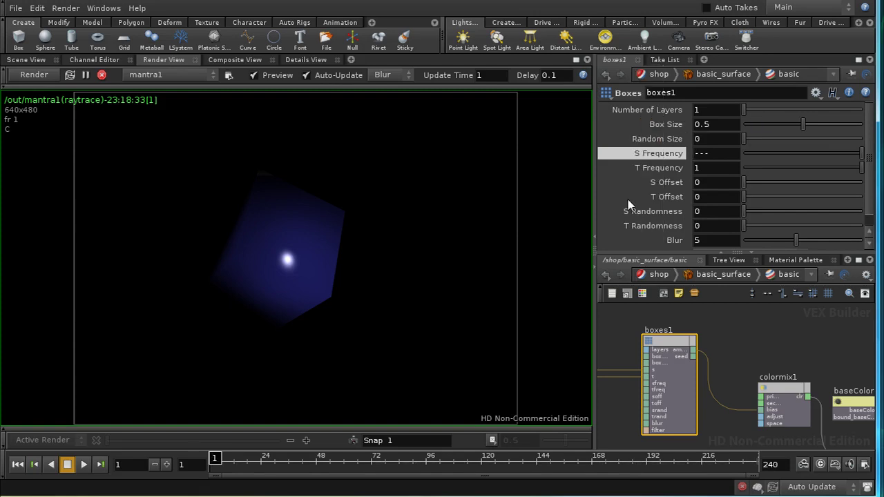
{"action": "double_click", "coordinate": [699, 167]}
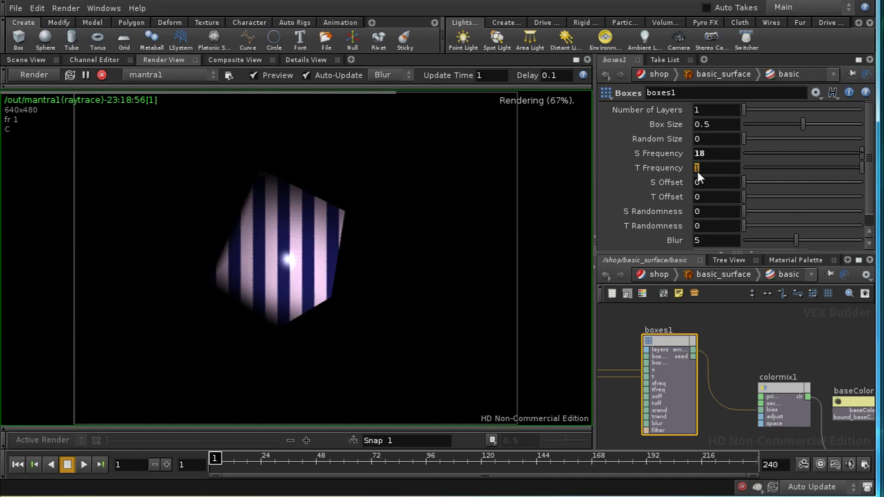
{"action": "type", "text": "18"}
{"action": "key", "text": "Return"}
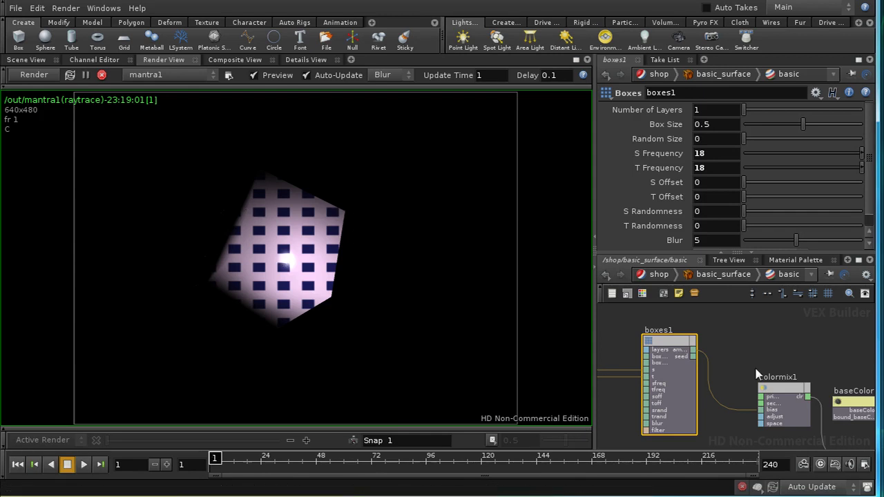
{"action": "middle_click_drag", "start_coordinate": [635, 408], "coordinate": [800, 386]}
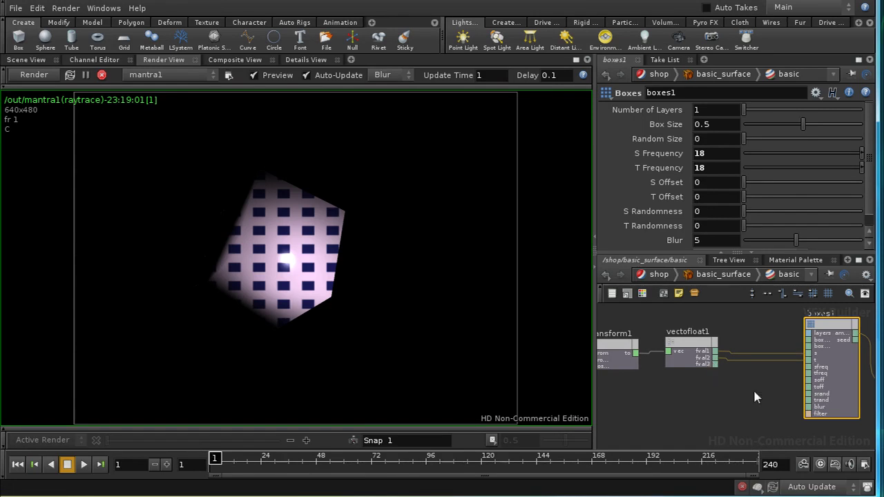
{"action": "middle_click_drag", "start_coordinate": [753, 388], "coordinate": [720, 378]}
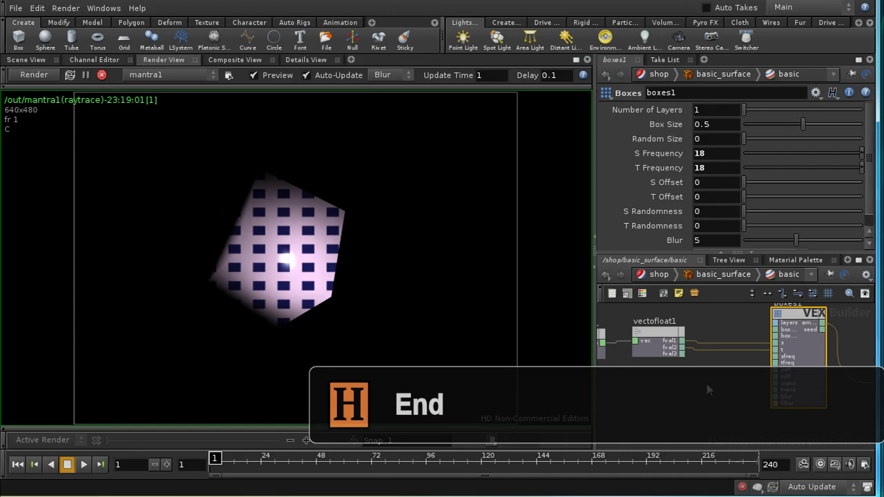
{"action": "key", "text": "h"}
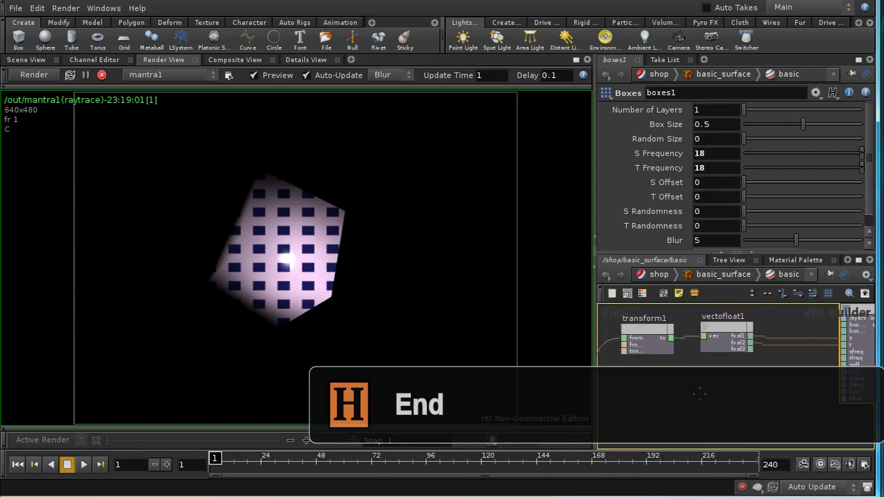
{"action": "scroll", "coordinate": [699, 393], "scroll_direction": "down", "scroll_amount": 1}
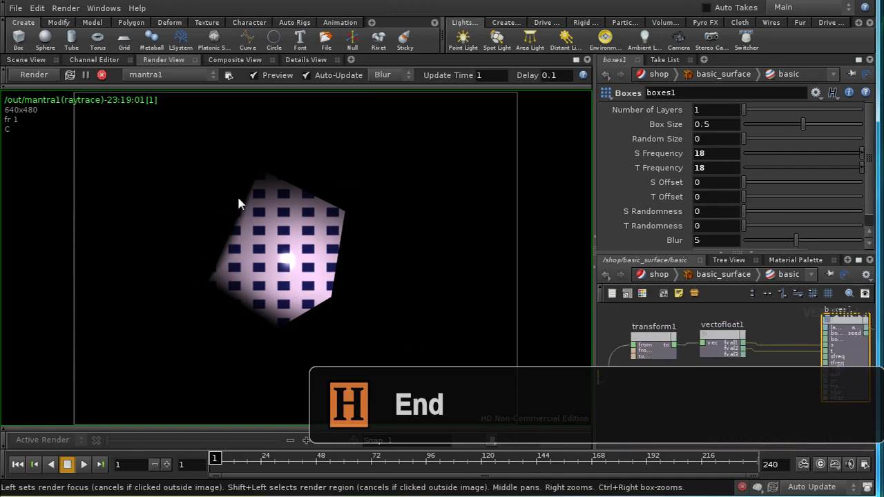